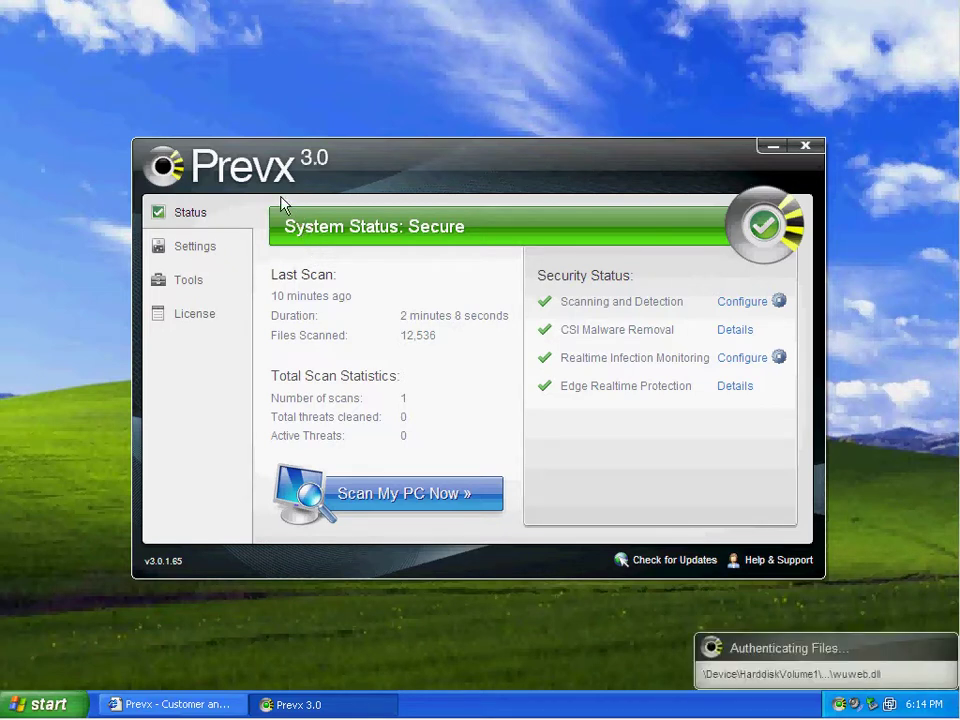
# - Review the Heuristics Settings in Prevx, return to the Status page, and close the program window
pyautogui.click(205, 249)
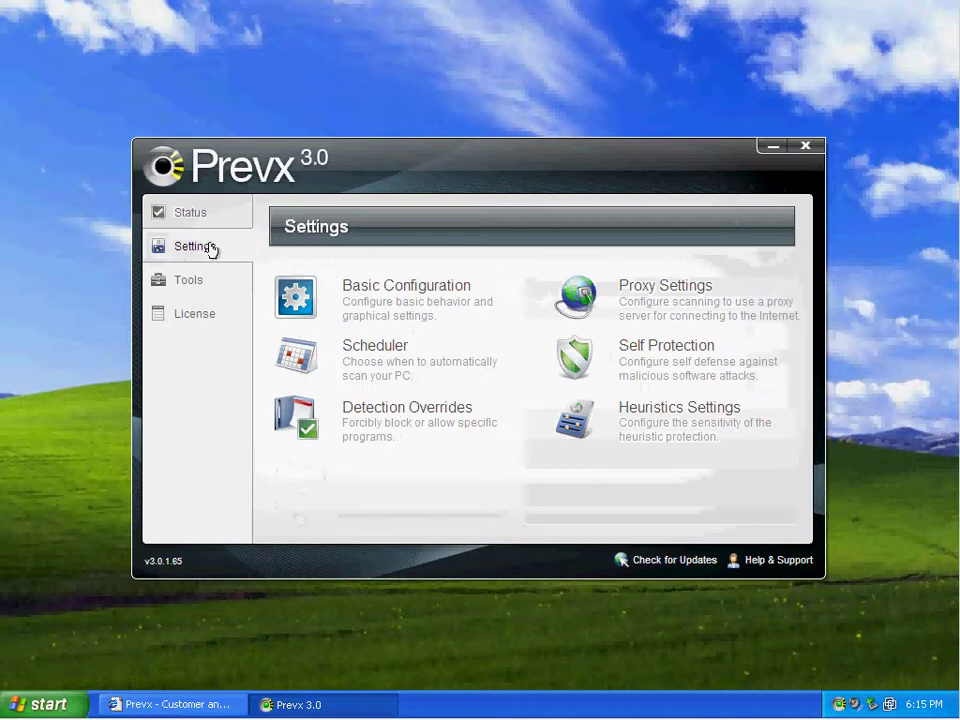
pyautogui.click(660, 407)
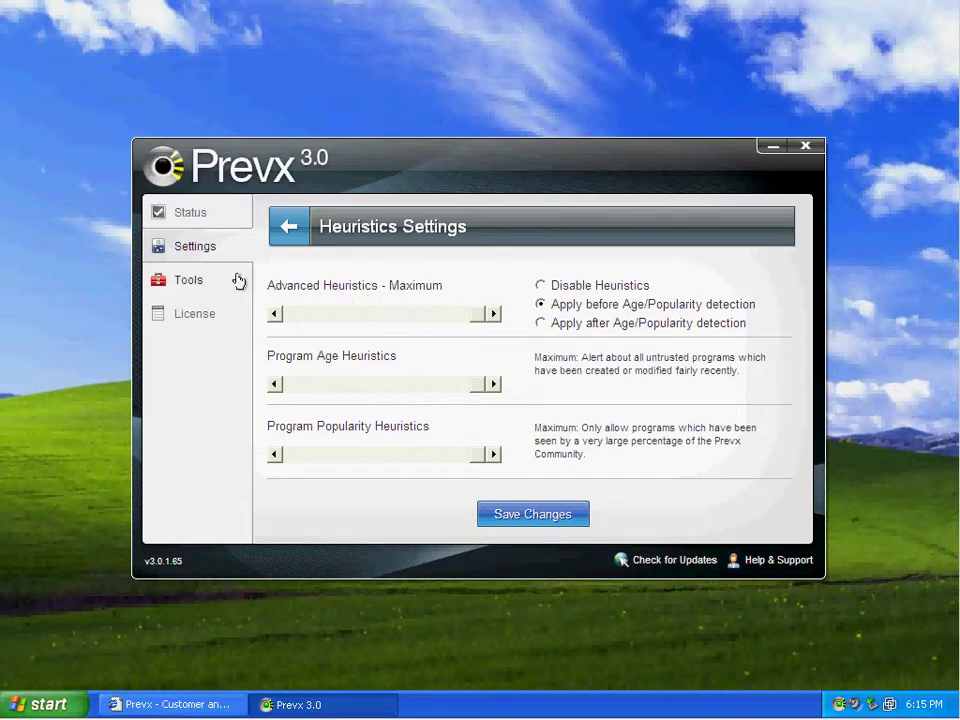
pyautogui.click(206, 222)
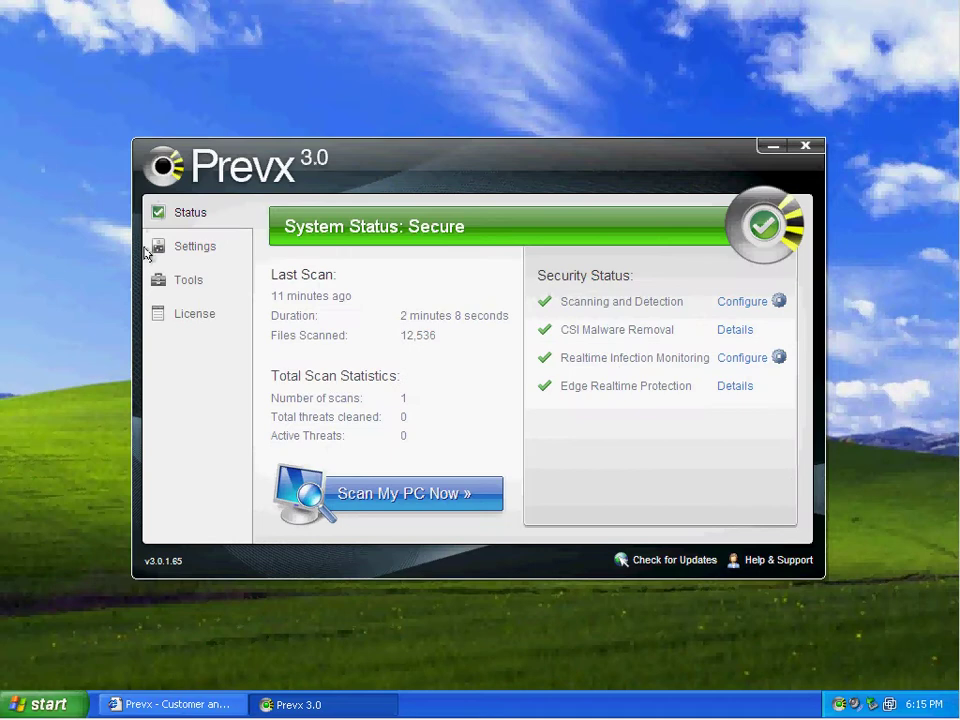
pyautogui.click(815, 148)
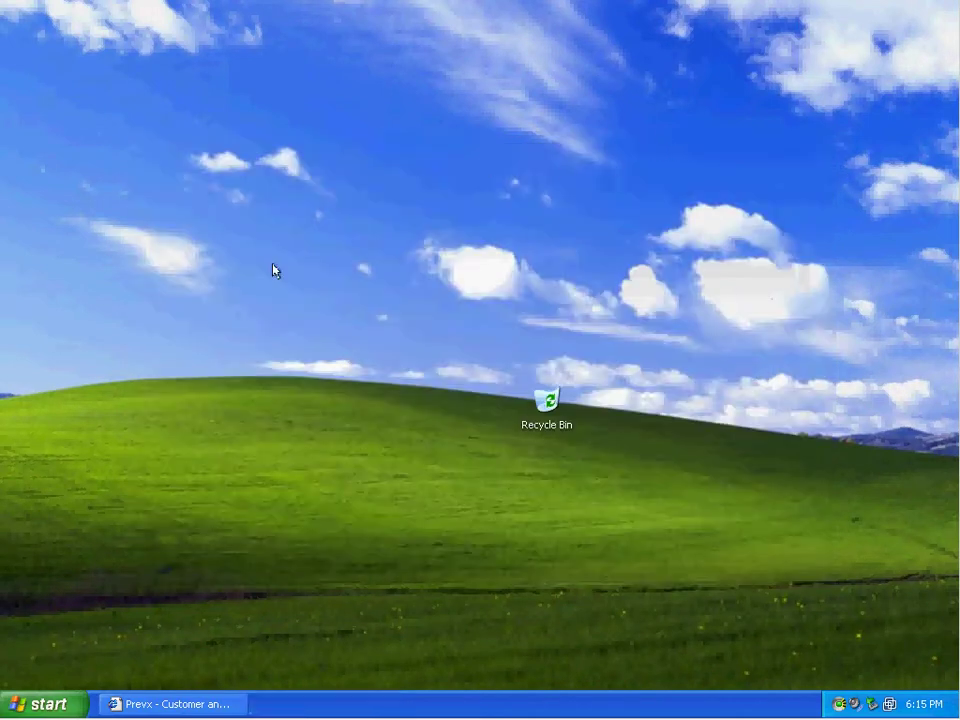
pyautogui.click(160, 704)
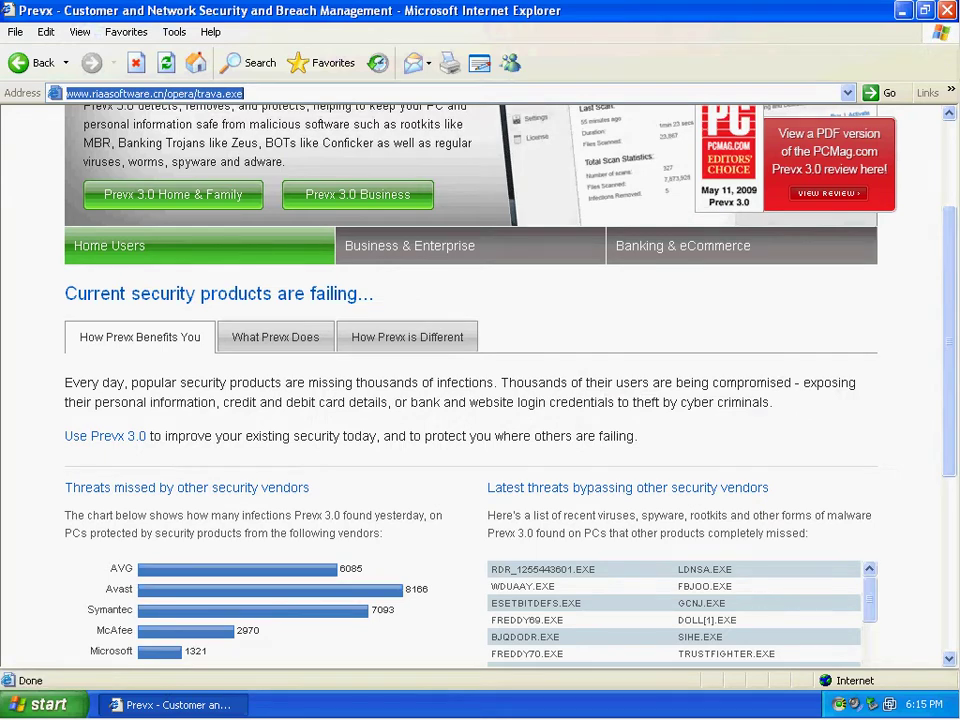
pyautogui.rightClick(740, 94)
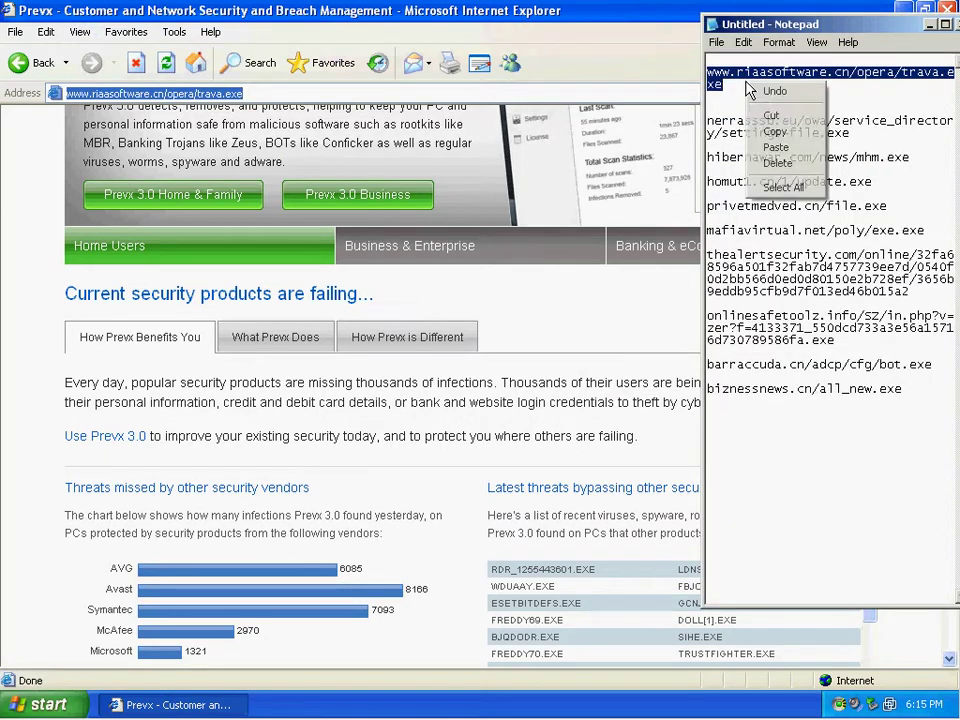
pyautogui.click(776, 133)
pyautogui.click(246, 94)
pyautogui.rightClick(246, 94)
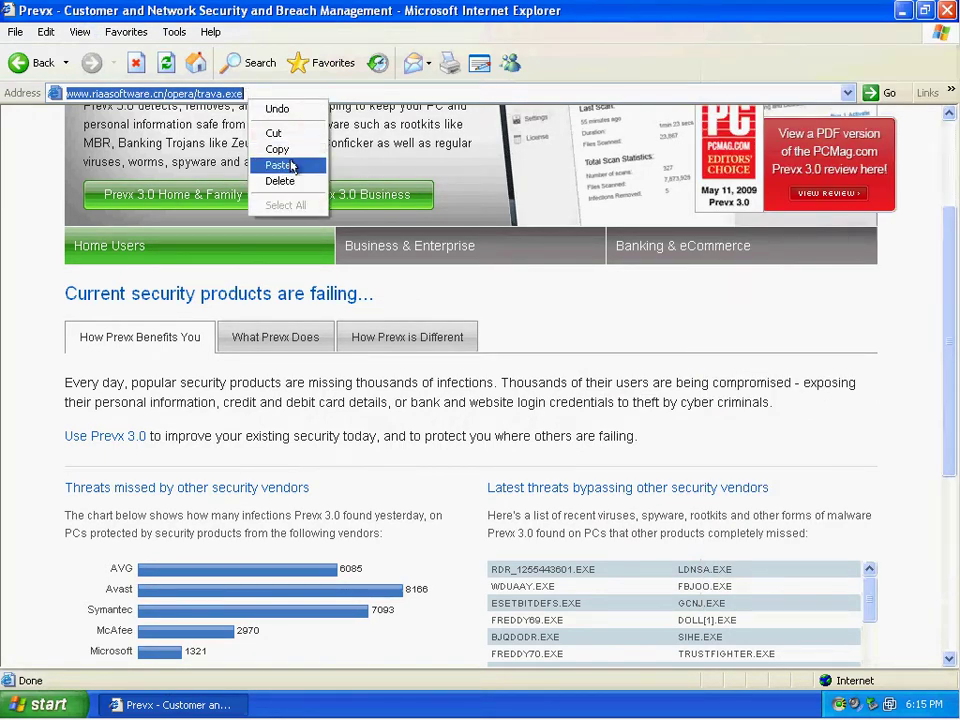
pyautogui.click(278, 163)
pyautogui.press('Return')
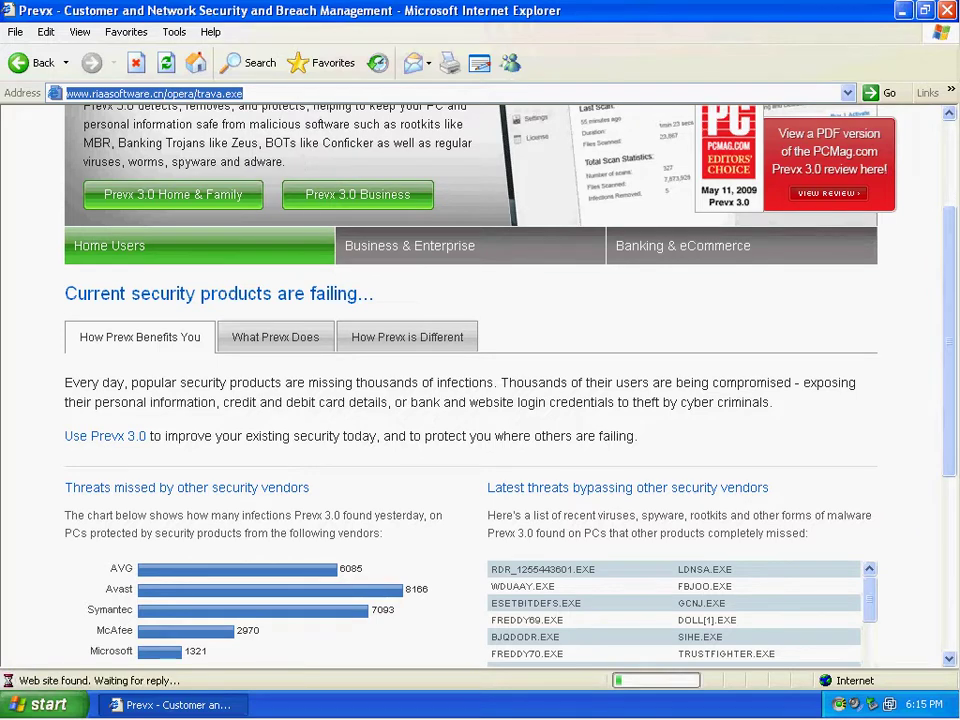
pyautogui.click(452, 367)
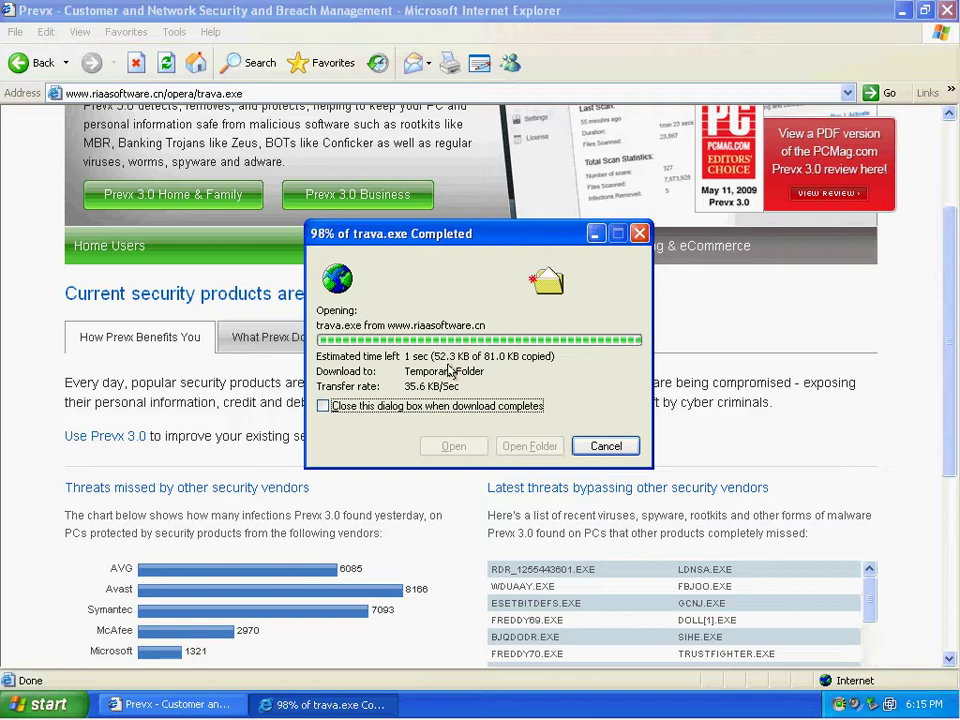
pyautogui.click(515, 337)
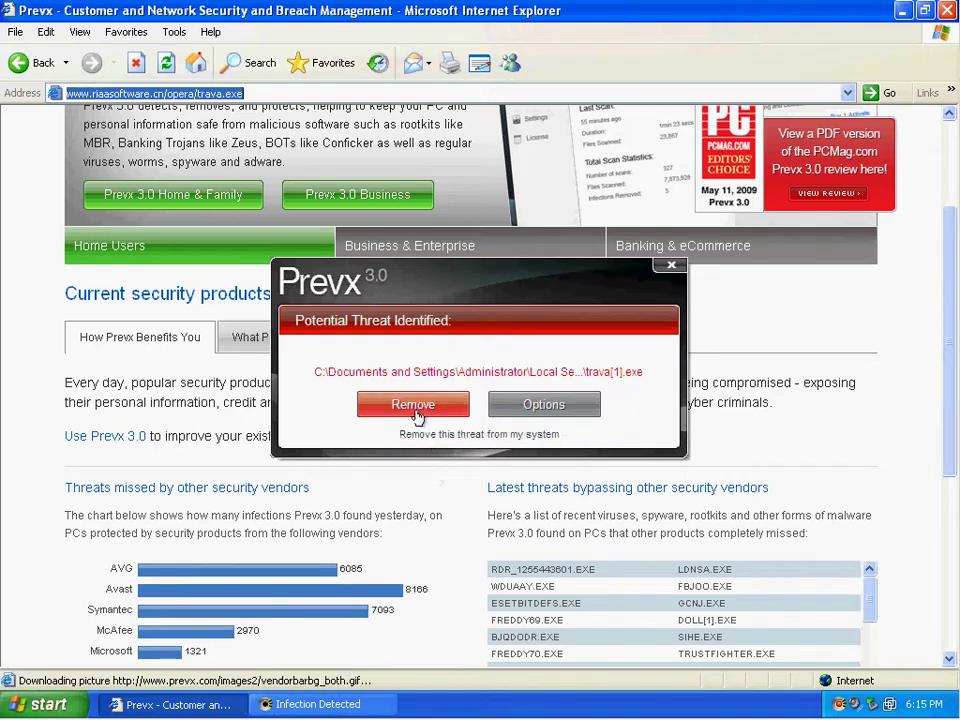
# - Remove the detected trava[1].exe threat with Prevx and dismiss the Windows access error
pyautogui.click(415, 406)
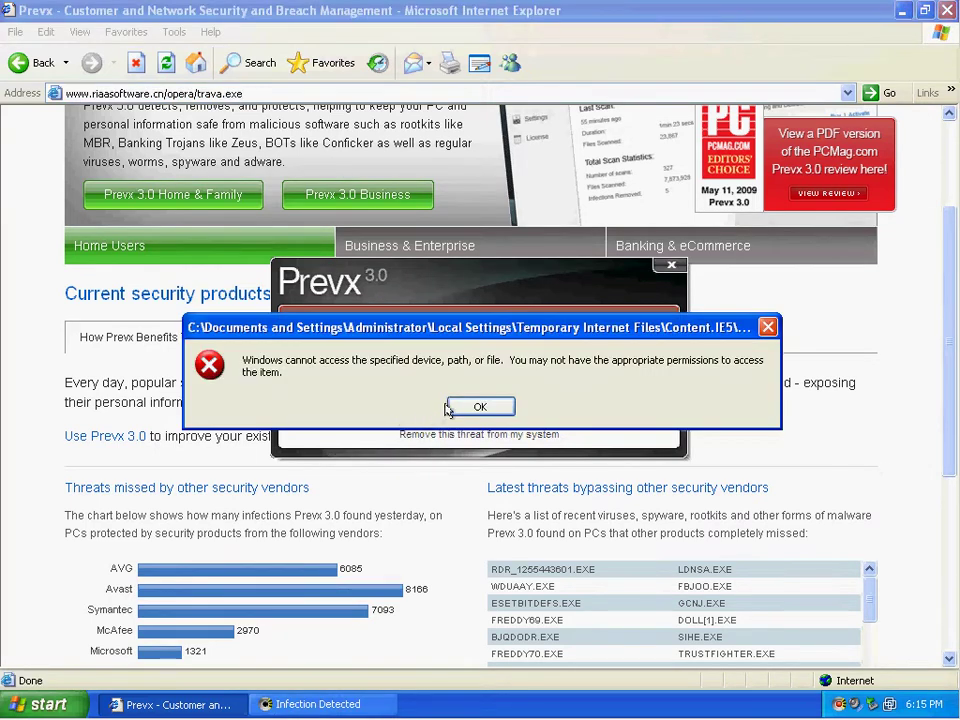
pyautogui.click(481, 410)
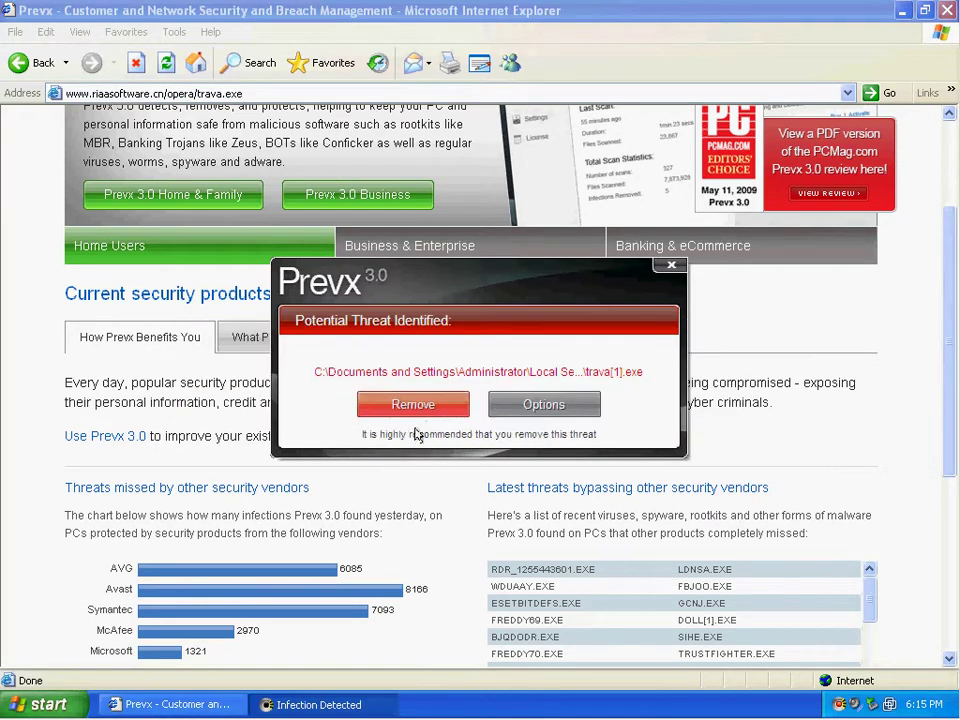
pyautogui.click(428, 414)
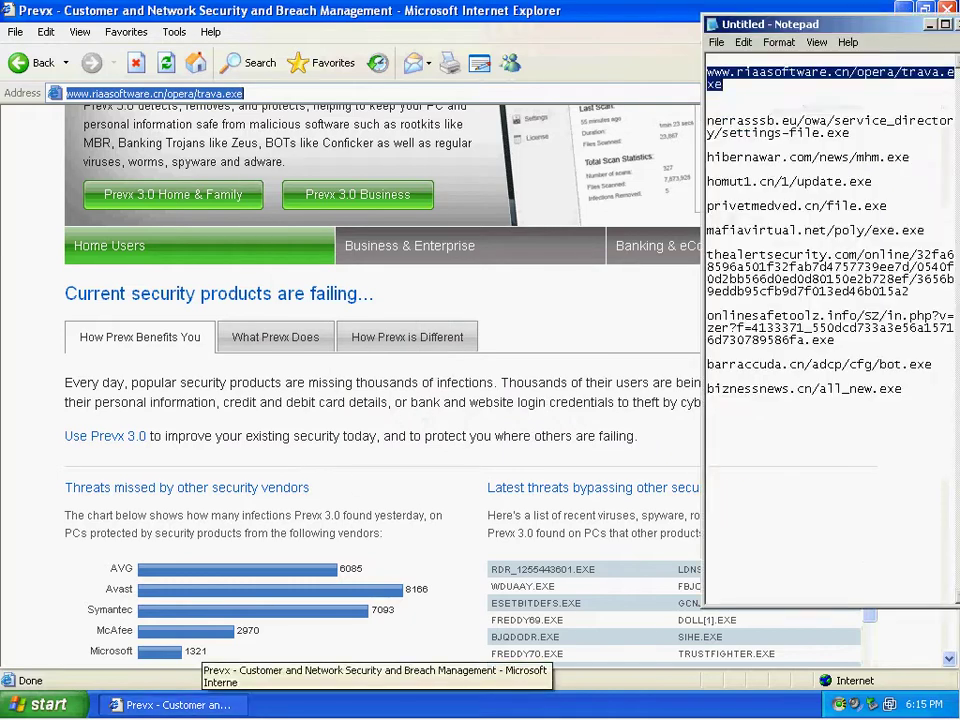
# - Copy nerrasssb.eu/owa/service_directory/settings-file.exe from the Notepad list and try to load it in the browser
pyautogui.moveTo(707, 121); pyautogui.dragTo(849, 133)
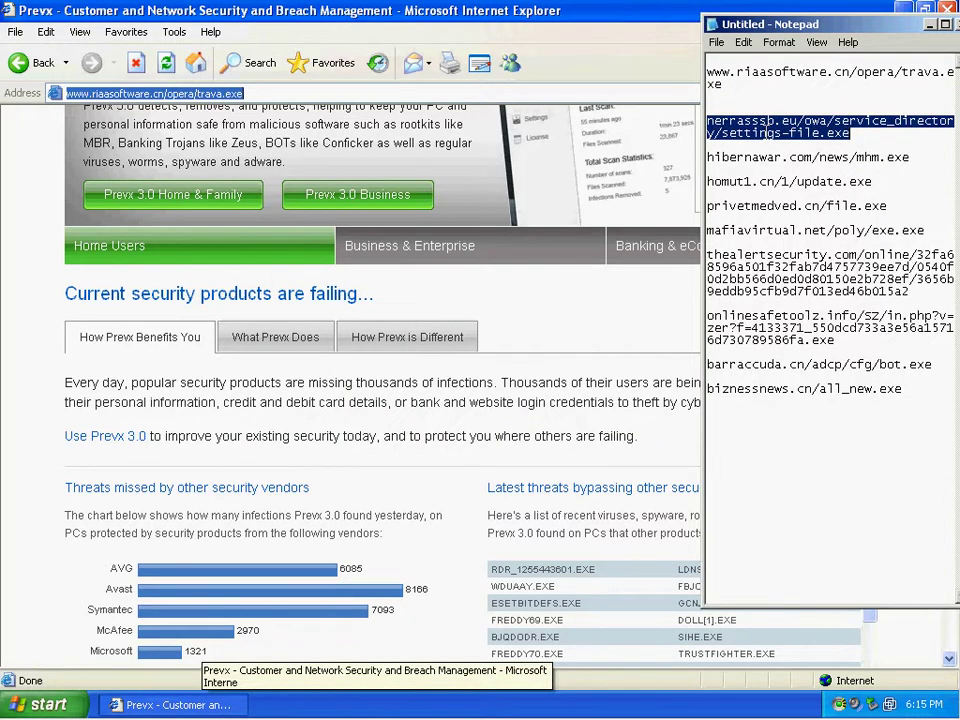
pyautogui.rightClick(767, 134)
pyautogui.click(796, 183)
pyautogui.click(254, 94)
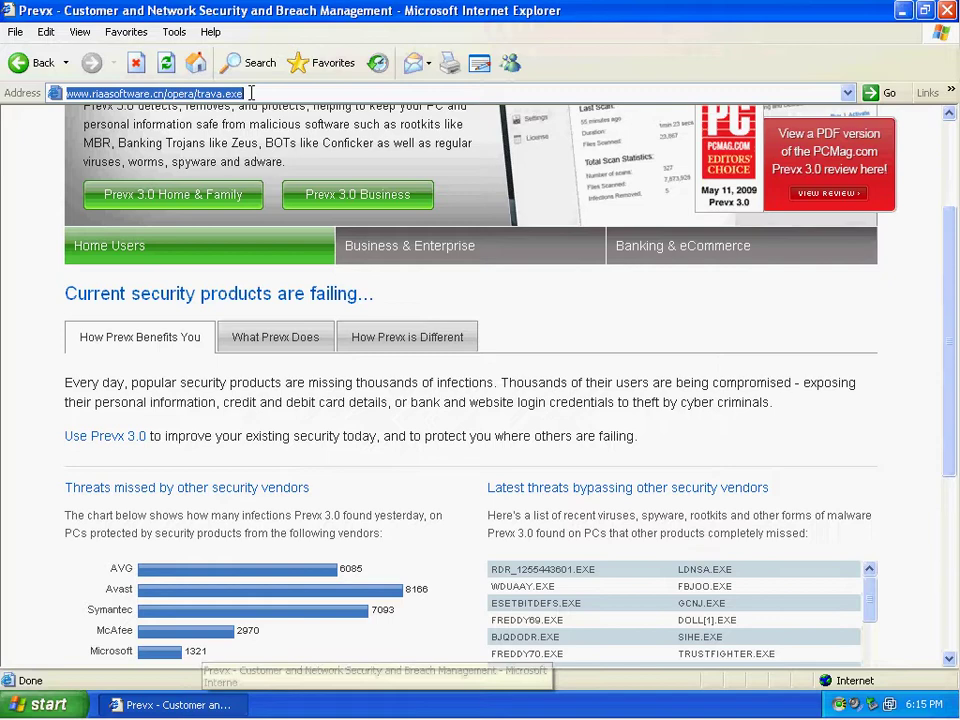
pyautogui.rightClick(254, 94)
pyautogui.click(282, 159)
pyautogui.press('Return')
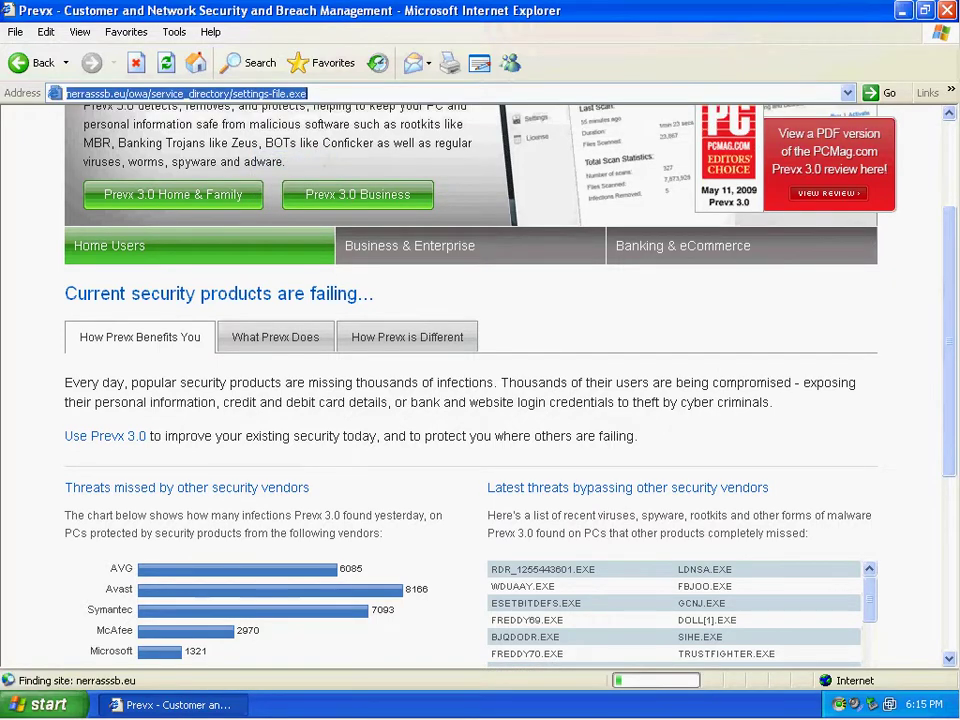
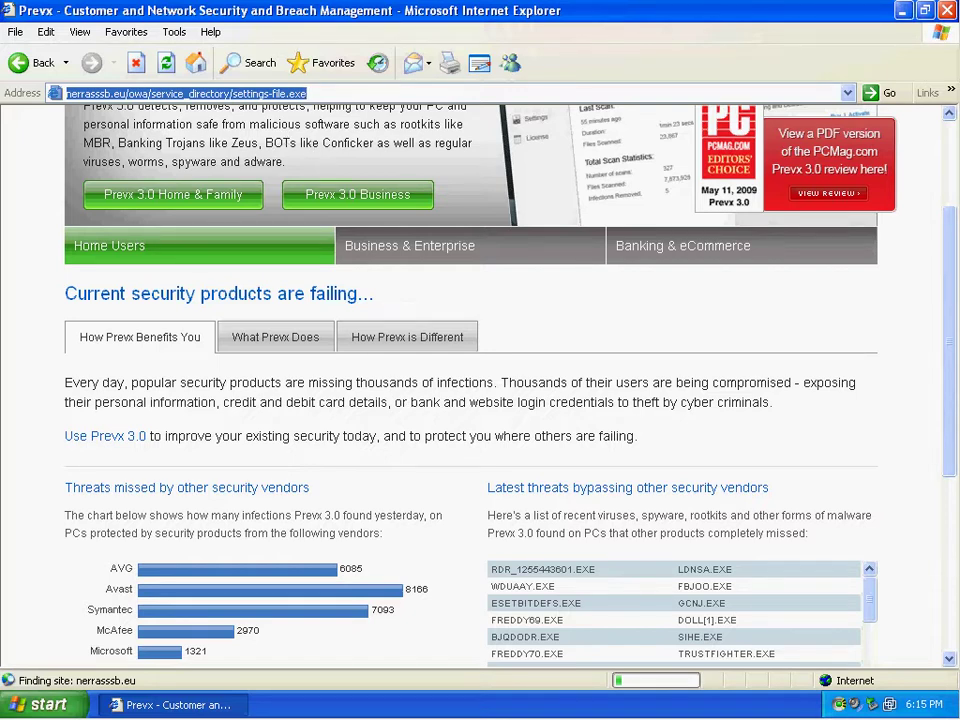
pyautogui.click(323, 91)
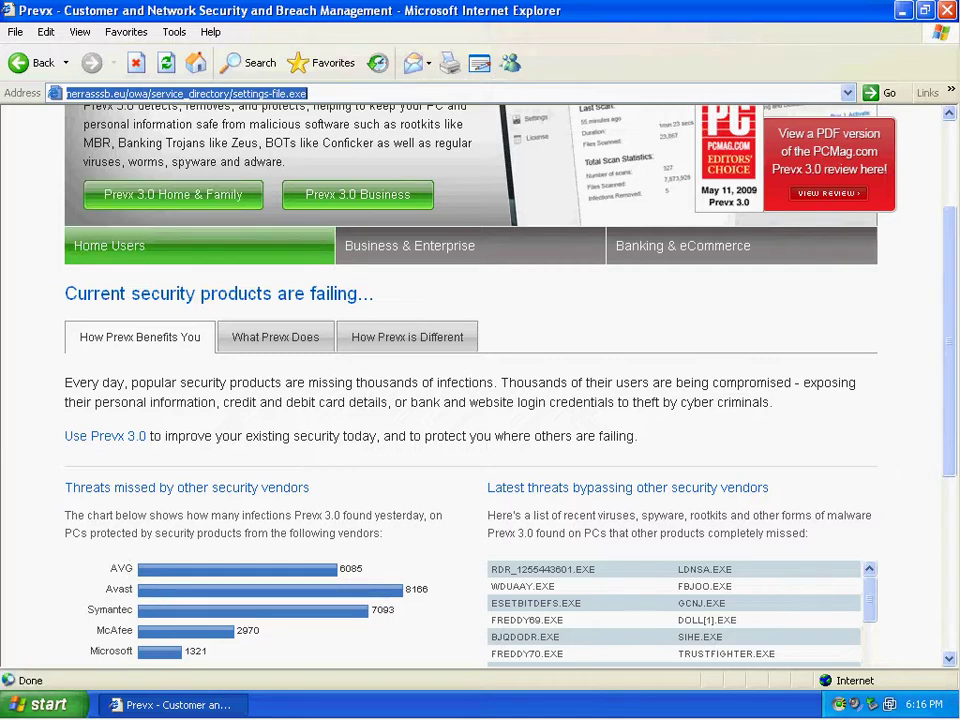
pyautogui.click(330, 92)
pyautogui.doubleClick(330, 92)
# - Copy hibernawar.com/news/mhm.exe from the Notepad list and try to load it in the browser
pyautogui.hotkey('alt', 'Tab')
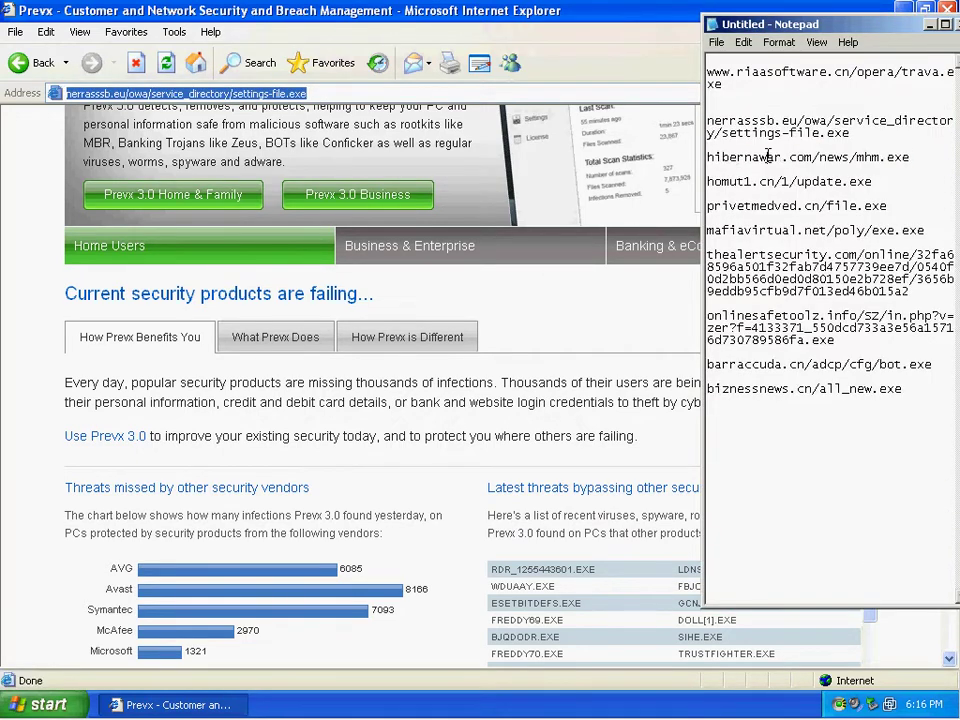
pyautogui.doubleClick(767, 156)
pyautogui.rightClick(785, 159)
pyautogui.click(806, 210)
pyautogui.hotkey('alt', 'Tab')
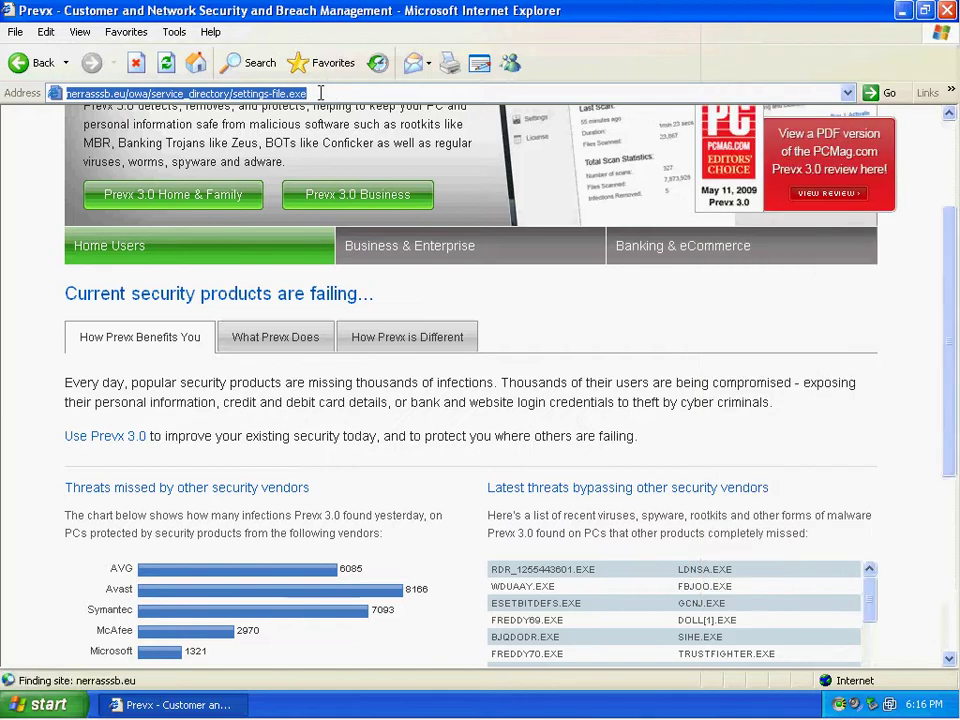
pyautogui.rightClick(322, 93)
pyautogui.click(383, 158)
pyautogui.press('Return')
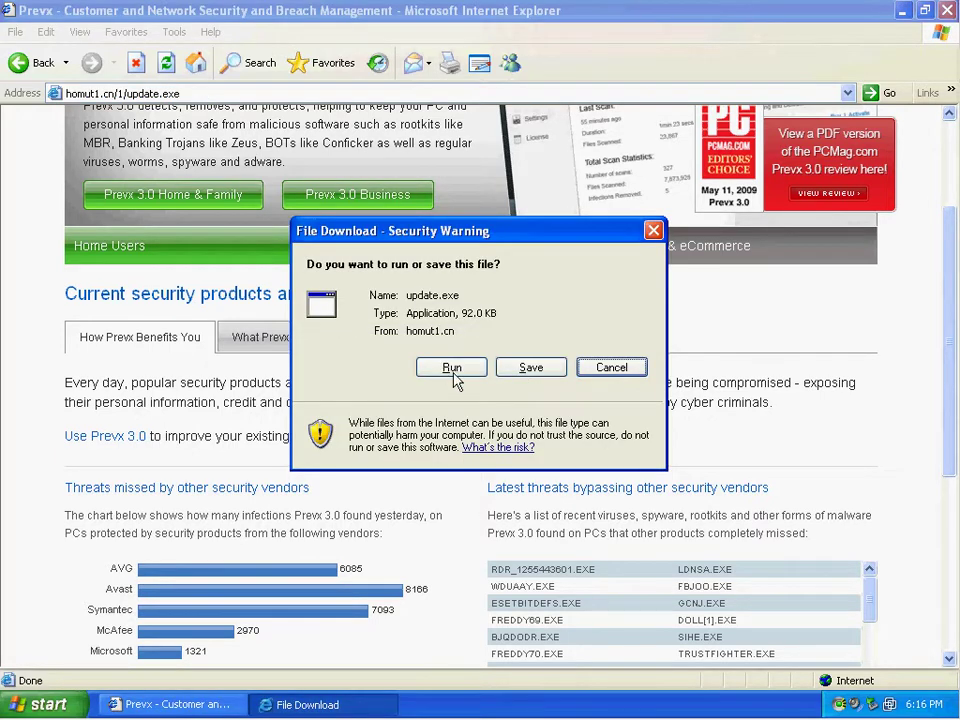
# - Run update.exe from homut1.cn, then show the Prevx alert's additional options and remove the infected file
pyautogui.click(452, 368)
pyautogui.click(525, 345)
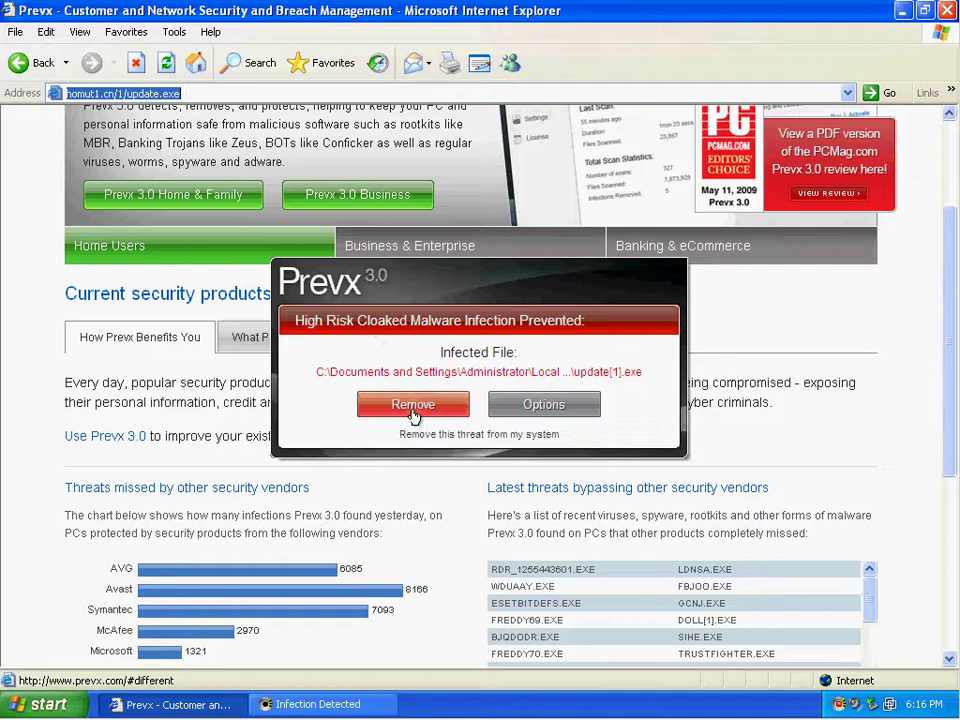
pyautogui.click(480, 405)
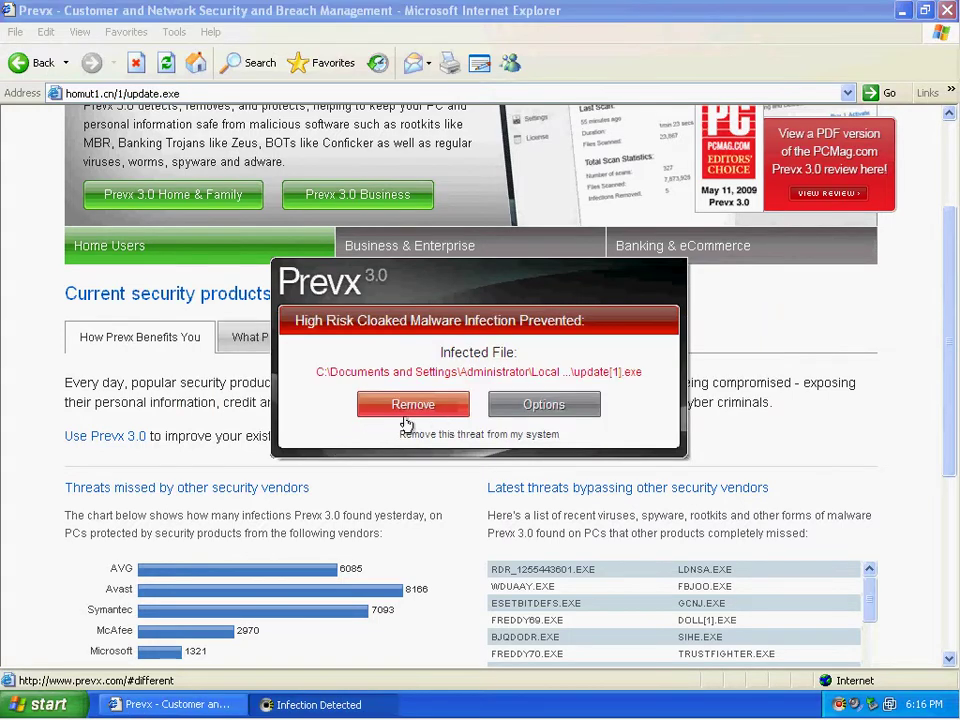
pyautogui.click(538, 403)
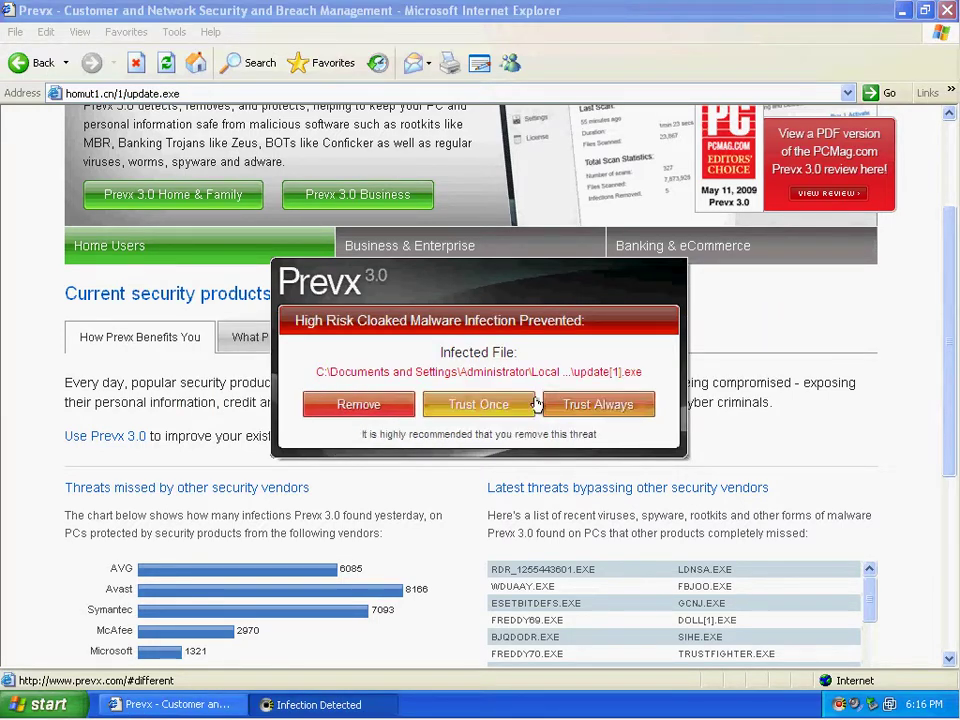
pyautogui.click(360, 405)
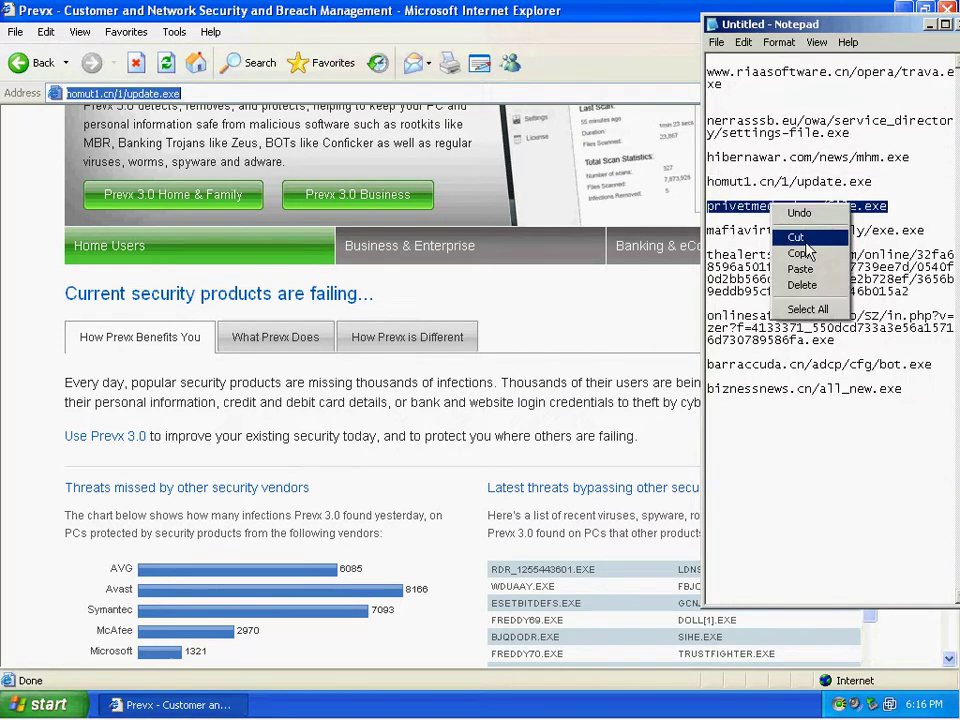
# - Paste the copied privetmedved.cn/file.exe address into the browser and load it
pyautogui.rightClick(206, 93)
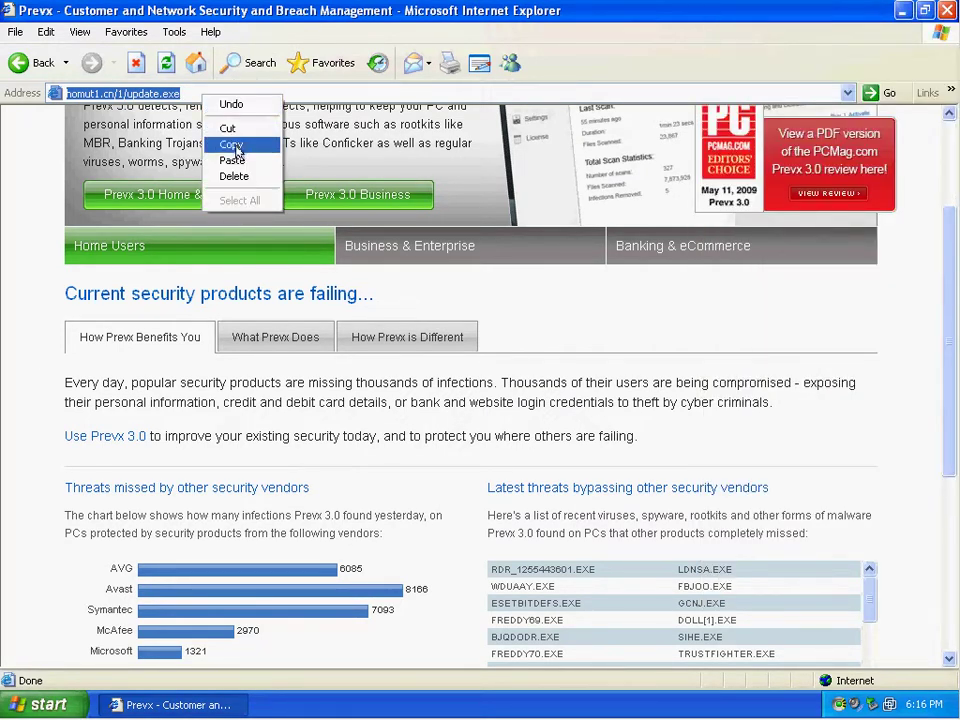
pyautogui.click(232, 159)
pyautogui.press('Return')
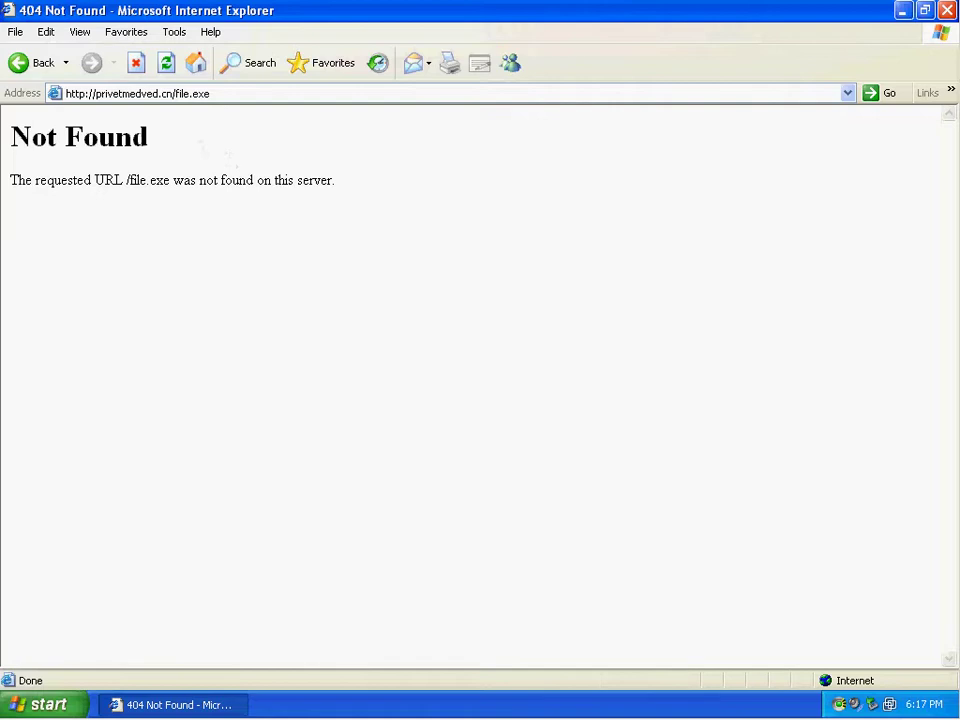
# - Copy the mafiavirtual.net/poly/exe.exe address from the Notepad list
pyautogui.hotkey('alt', 'Tab')
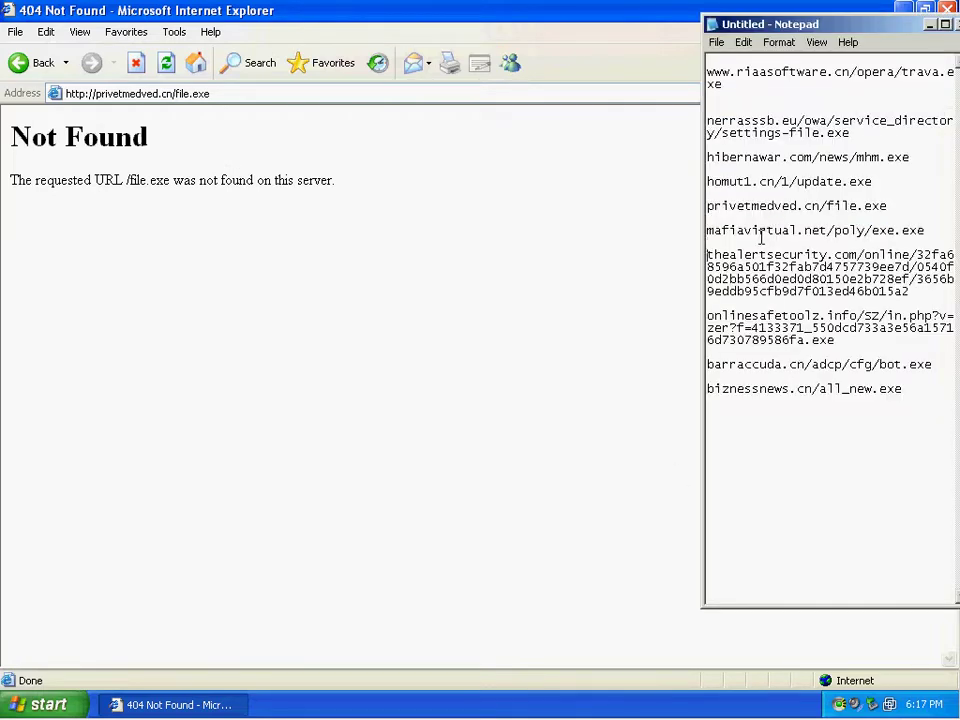
pyautogui.doubleClick(761, 231)
pyautogui.rightClick(763, 234)
pyautogui.click(790, 283)
# - Load the copied mafiavirtual.net/poly/exe.exe address in the browser and run the downloaded exe.exe
pyautogui.click(593, 236)
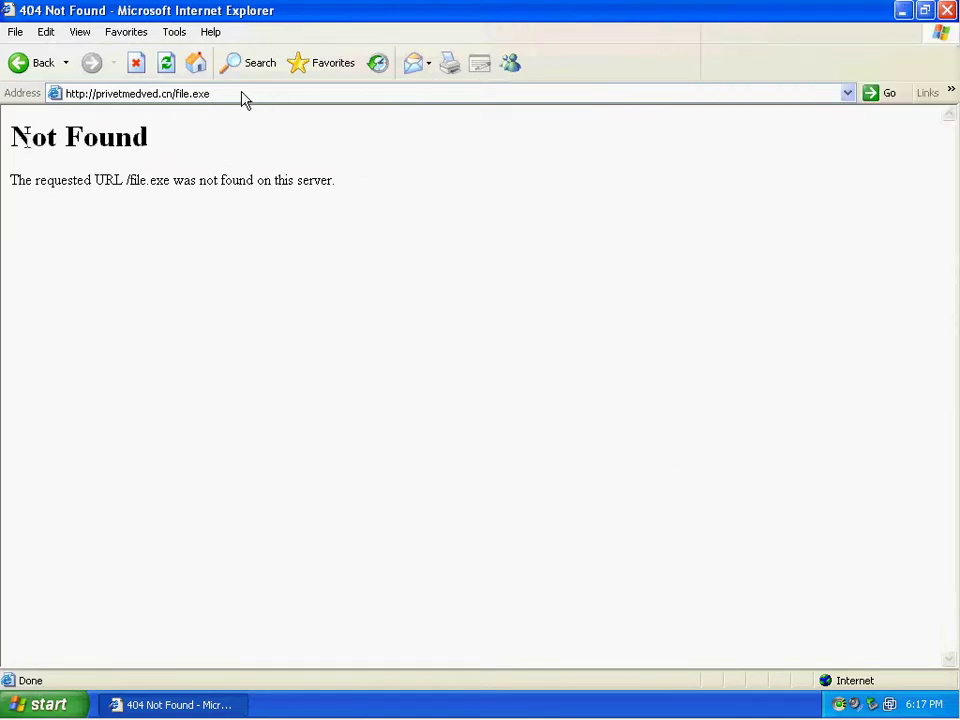
pyautogui.click(204, 95)
pyautogui.rightClick(209, 97)
pyautogui.click(250, 161)
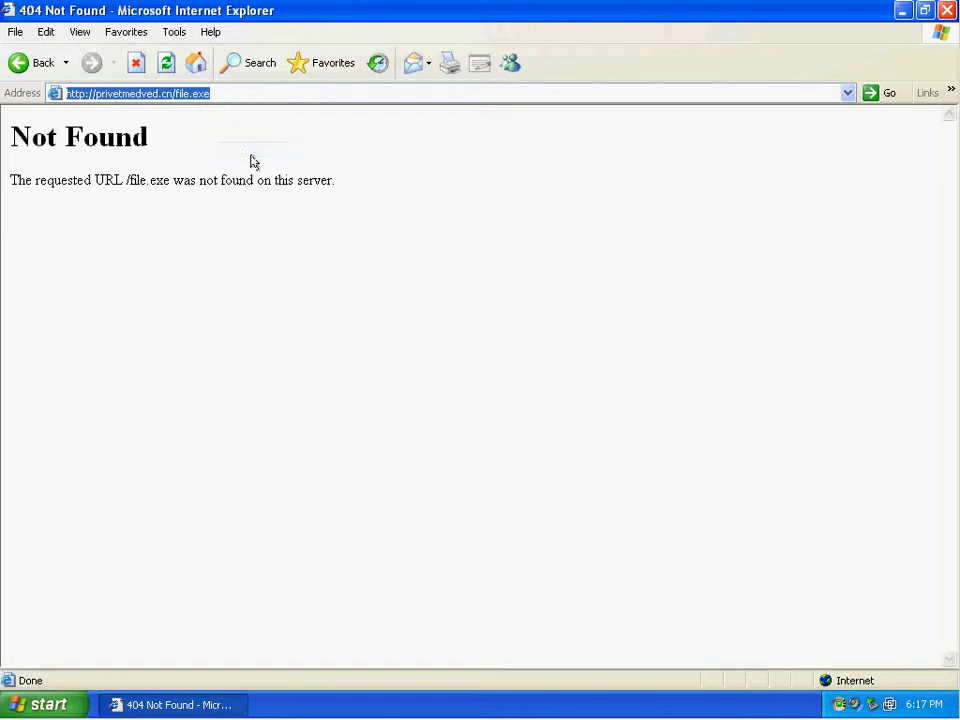
pyautogui.hotkey('alt', 'Tab')
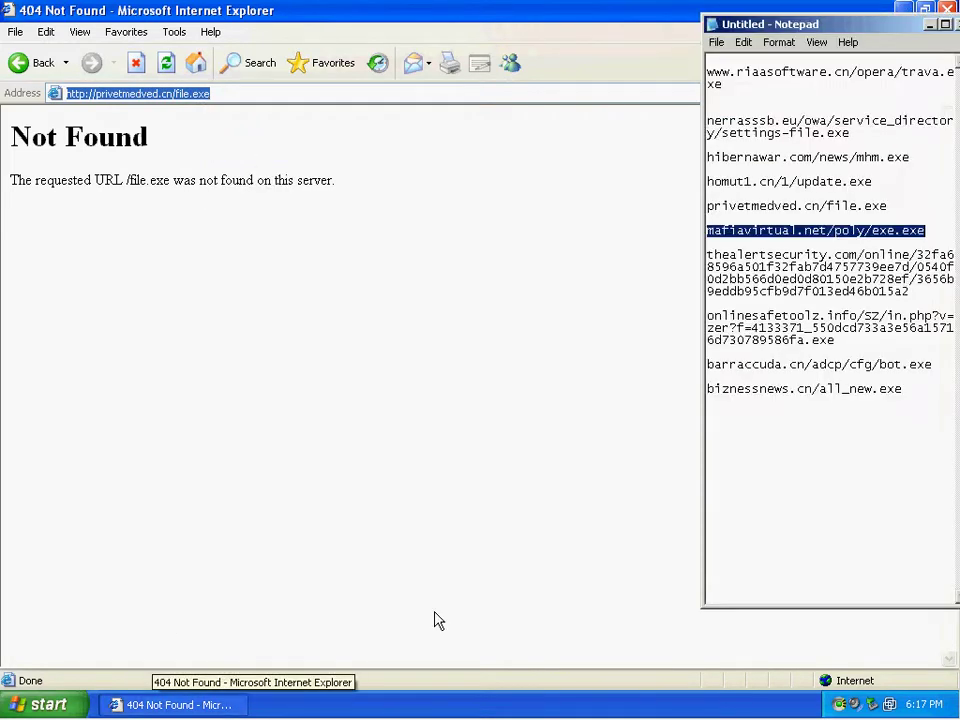
pyautogui.click(238, 92)
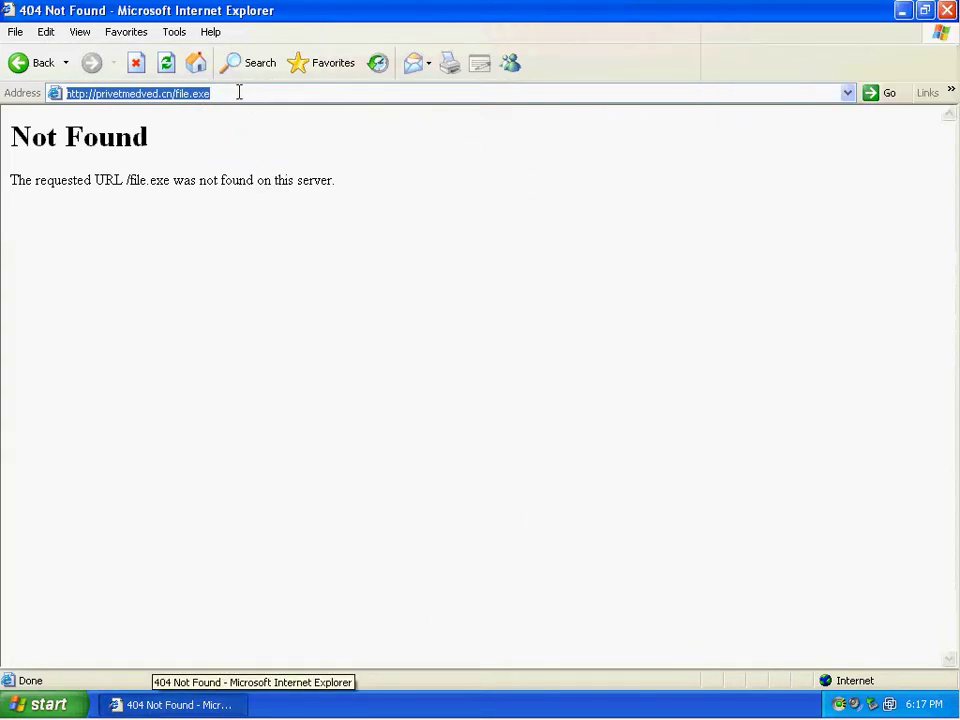
pyautogui.hotkey('ctrl', 'v')
pyautogui.press('Return')
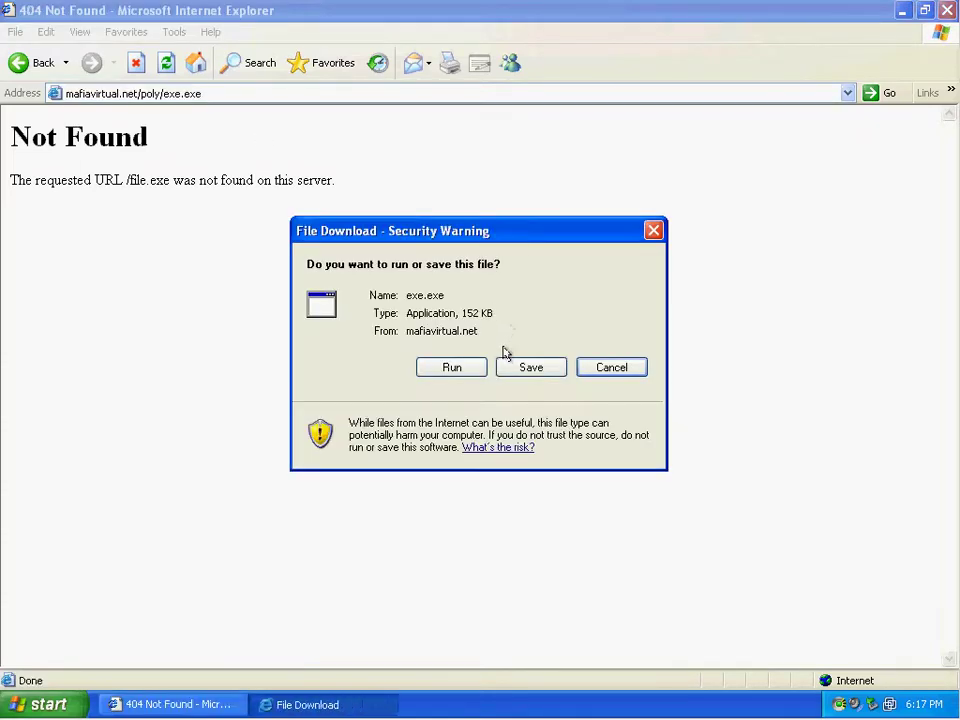
pyautogui.click(446, 366)
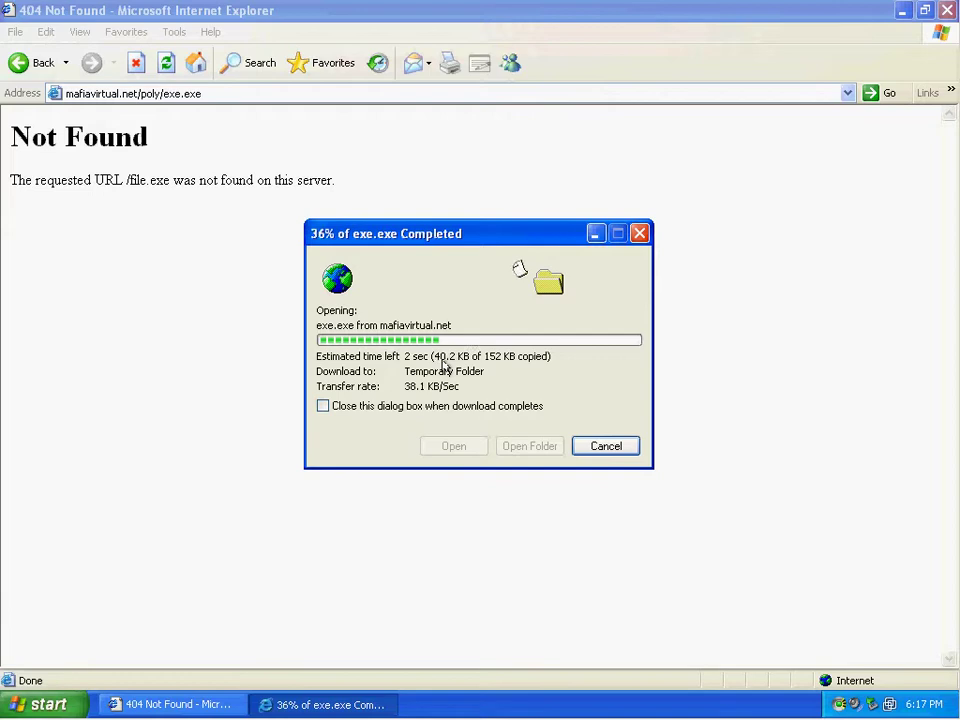
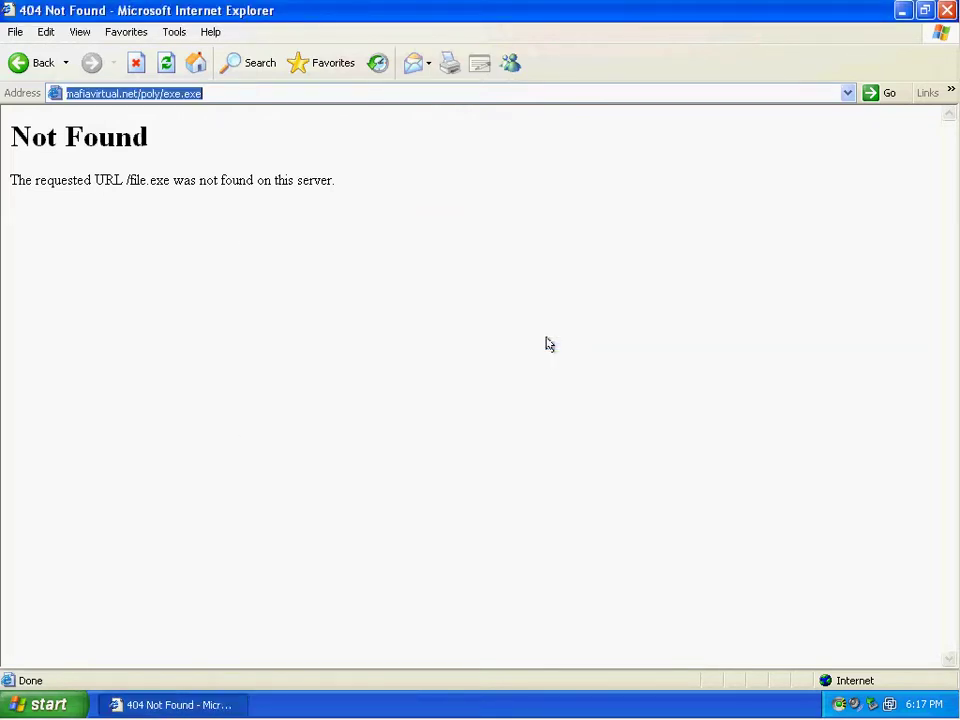
# - Remove the exe[1].exe threat through the Prevx alert, cancel the full system scan it starts, and close Prevx
pyautogui.click(420, 410)
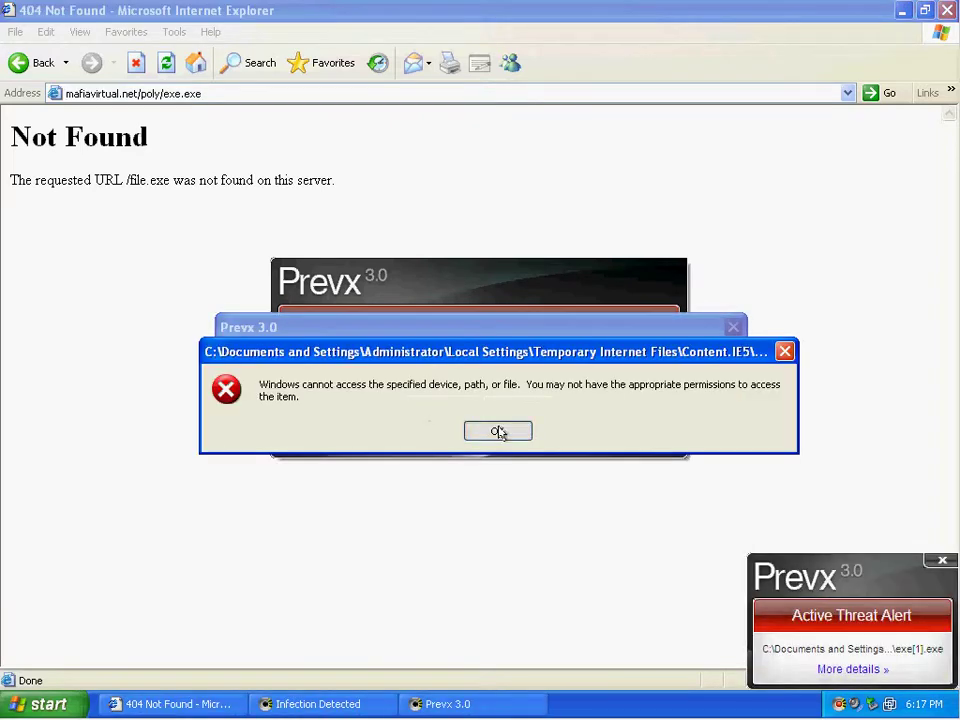
pyautogui.click(497, 431)
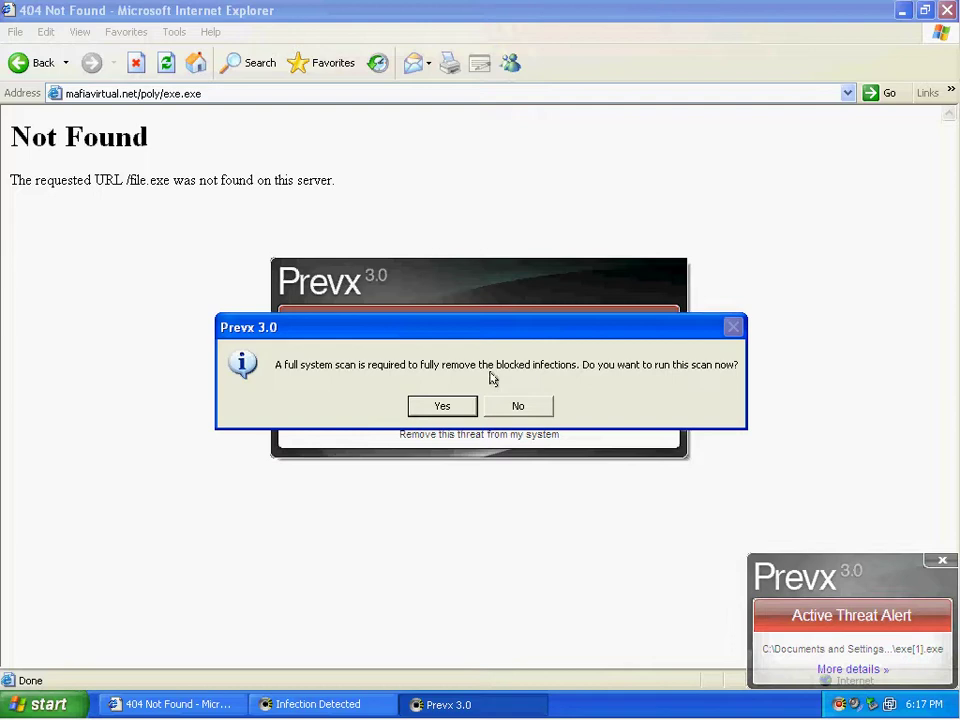
pyautogui.click(440, 405)
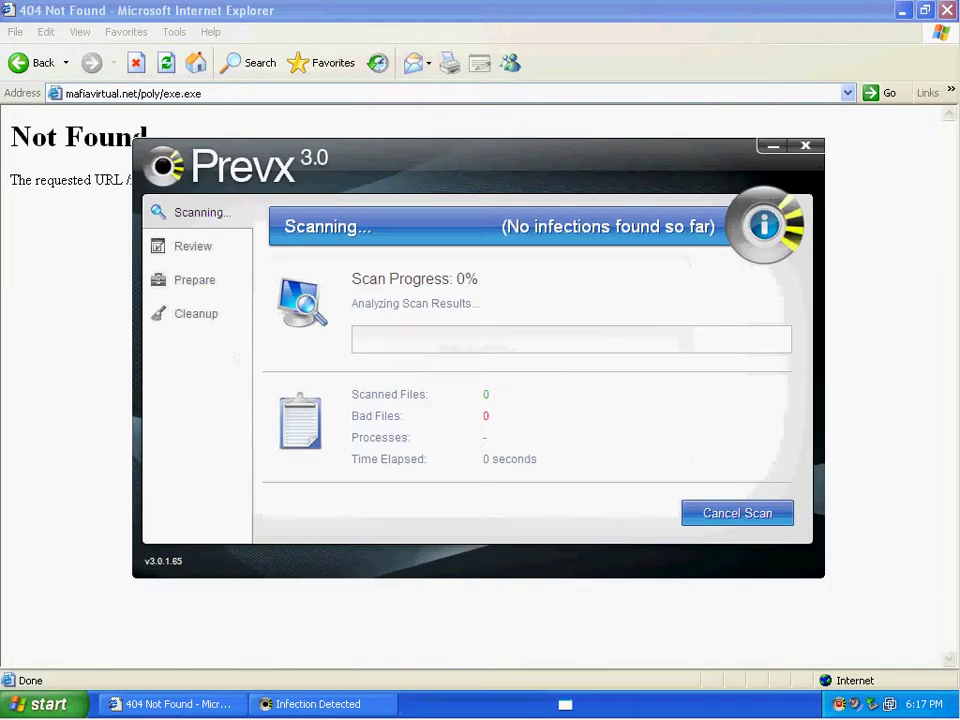
pyautogui.click(730, 515)
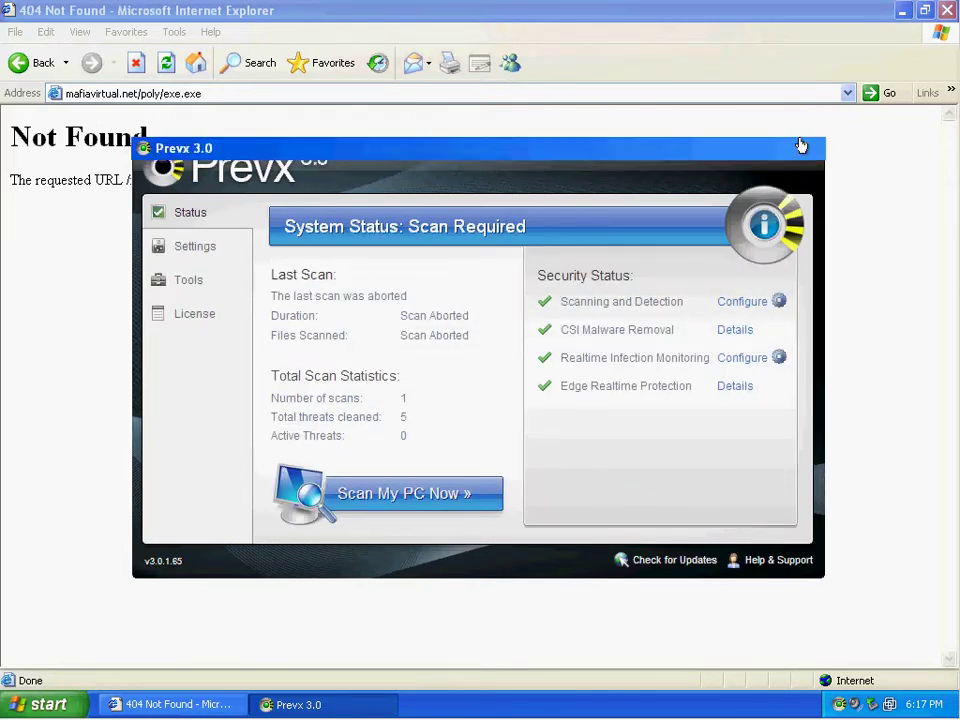
pyautogui.click(802, 146)
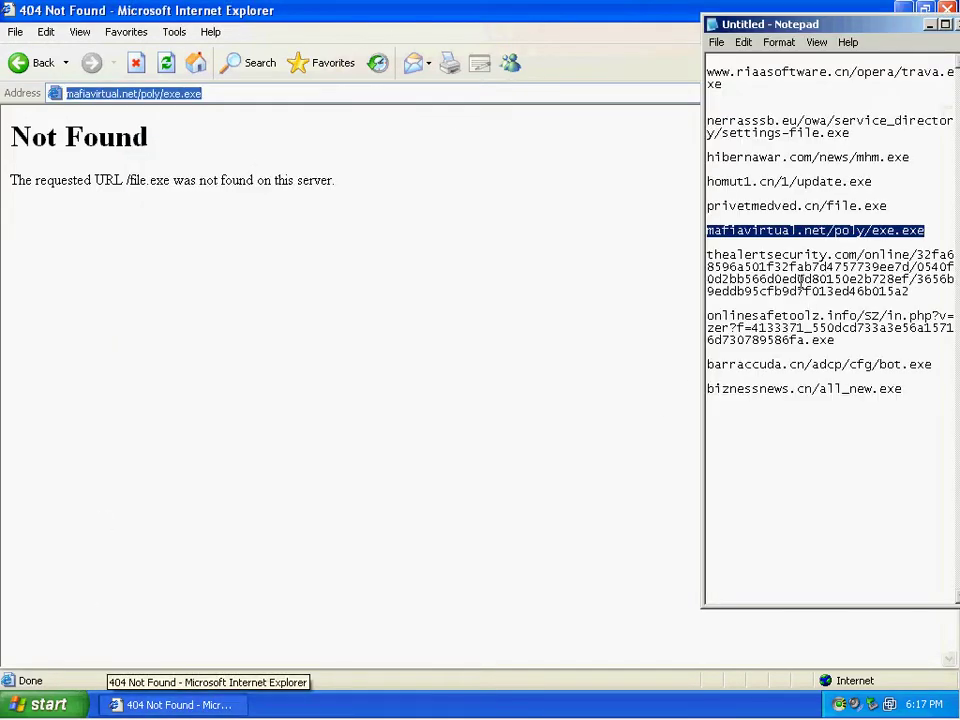
# - Copy the complete thealertsecurity.com/online address from the Notepad list and return to the browser
pyautogui.doubleClick(830, 270)
pyautogui.rightClick(797, 285)
pyautogui.click(822, 333)
pyautogui.click(275, 163)
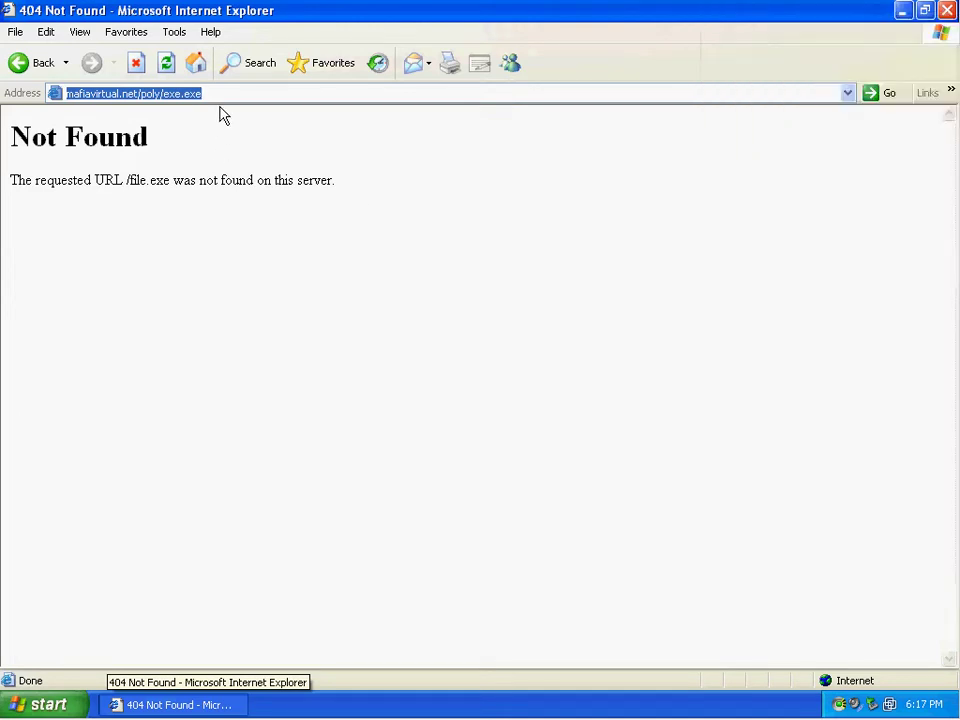
# - Load the copied thealertsecurity.com address in the browser and dismiss the page's virus warning
pyautogui.rightClick(219, 90)
pyautogui.click(268, 157)
pyautogui.press('Return')
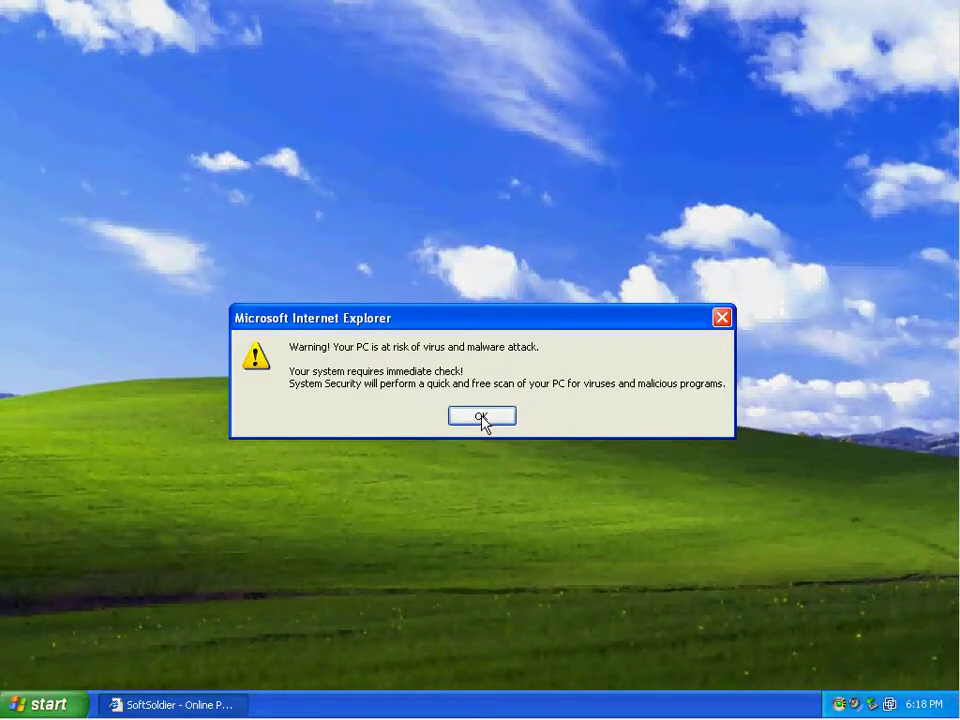
pyautogui.click(482, 417)
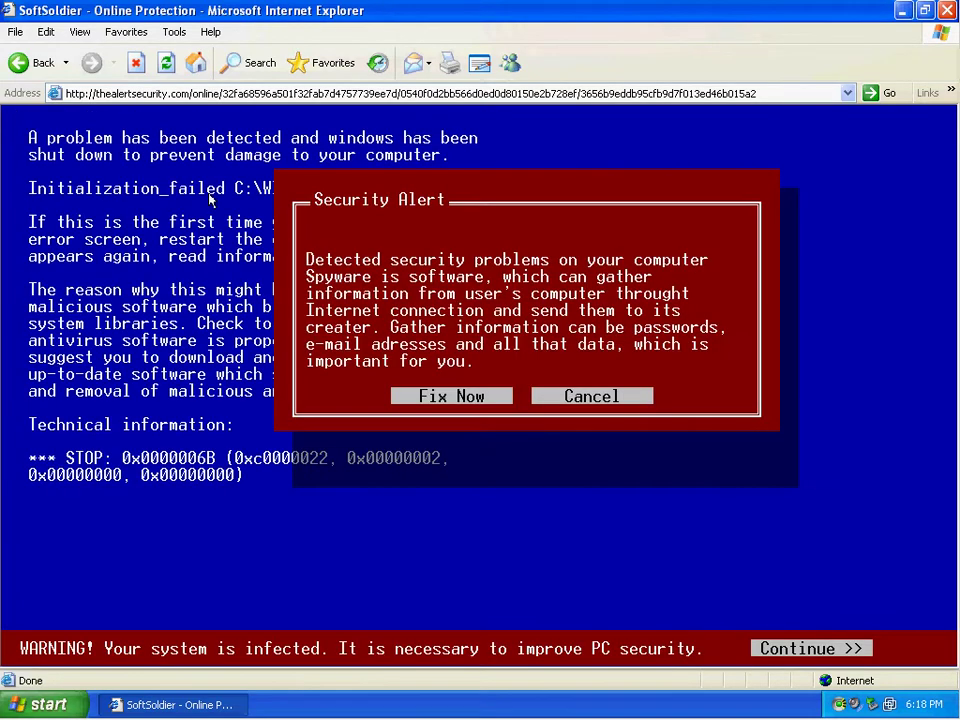
# - Accept the fake Security Alert's fix offer and run the setup.exe download from sadimufik.com
pyautogui.click(480, 407)
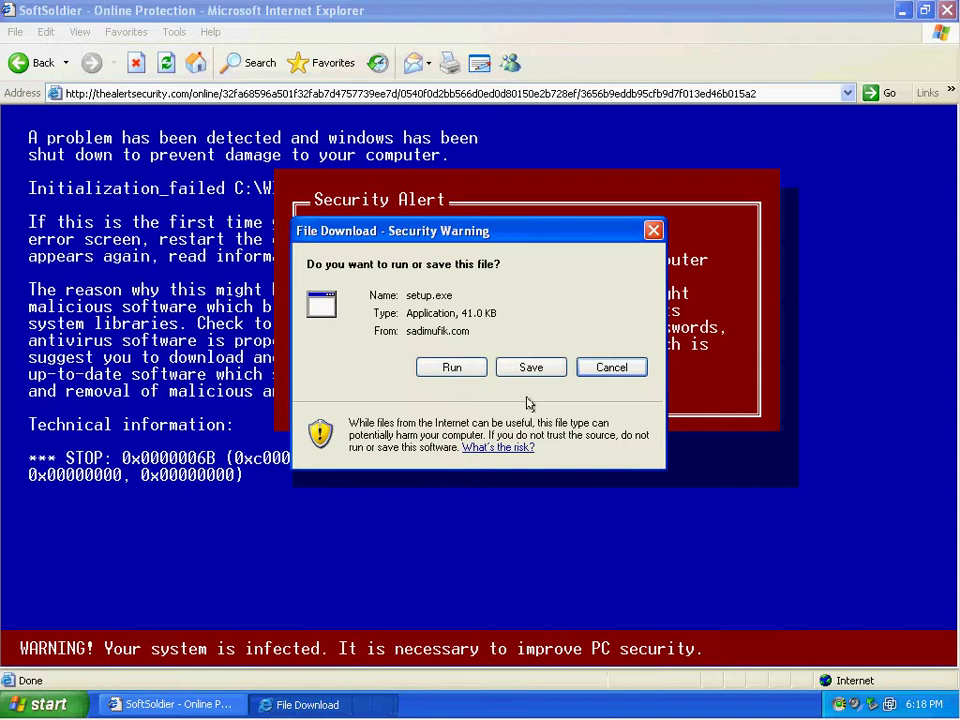
pyautogui.click(451, 367)
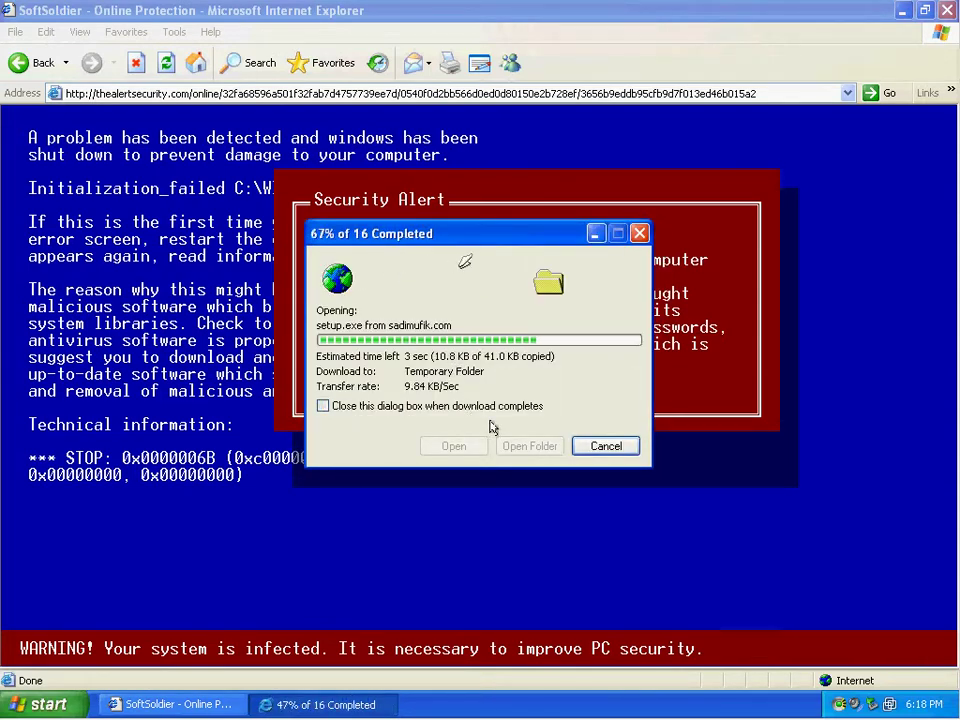
pyautogui.click(555, 386)
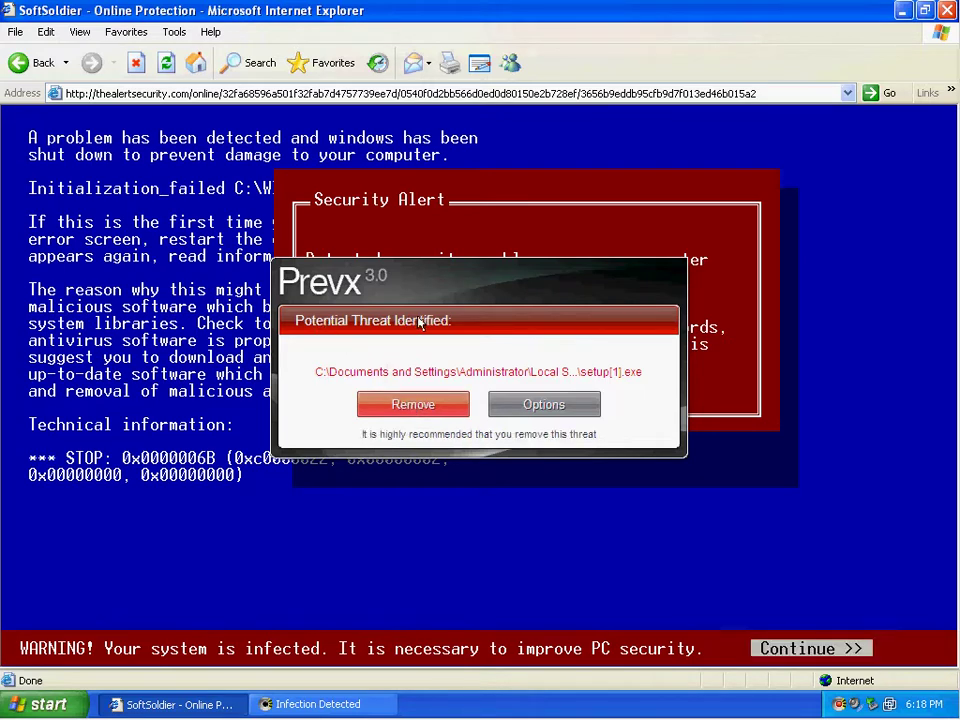
# - Remove the setup[1].exe threat through the Prevx alert, dismiss the Windows access error, and decline the full system scan
pyautogui.click(423, 410)
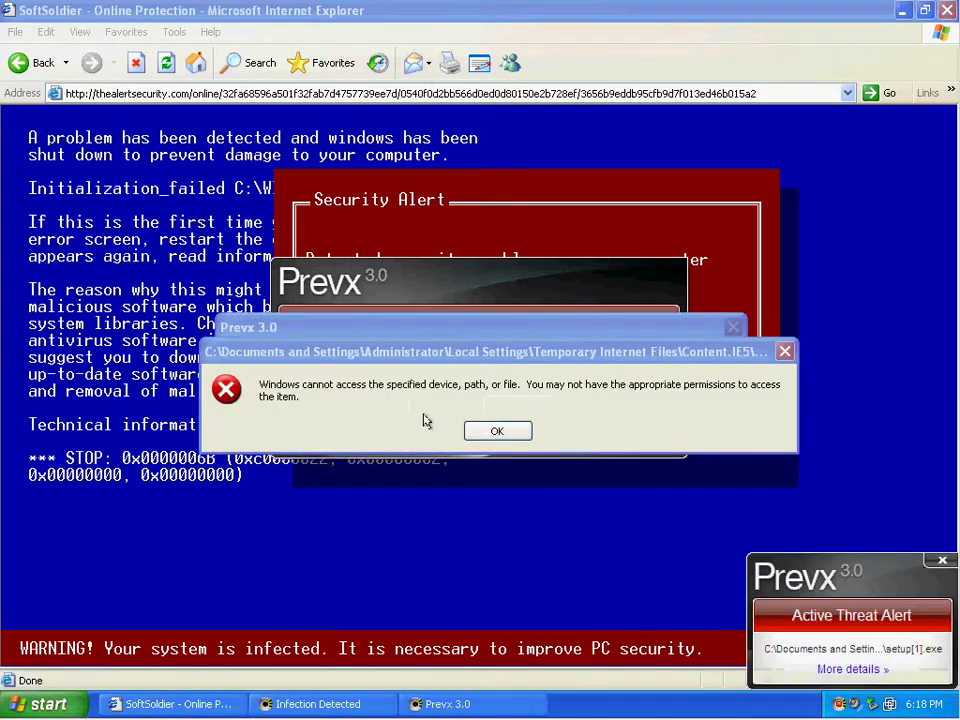
pyautogui.click(495, 431)
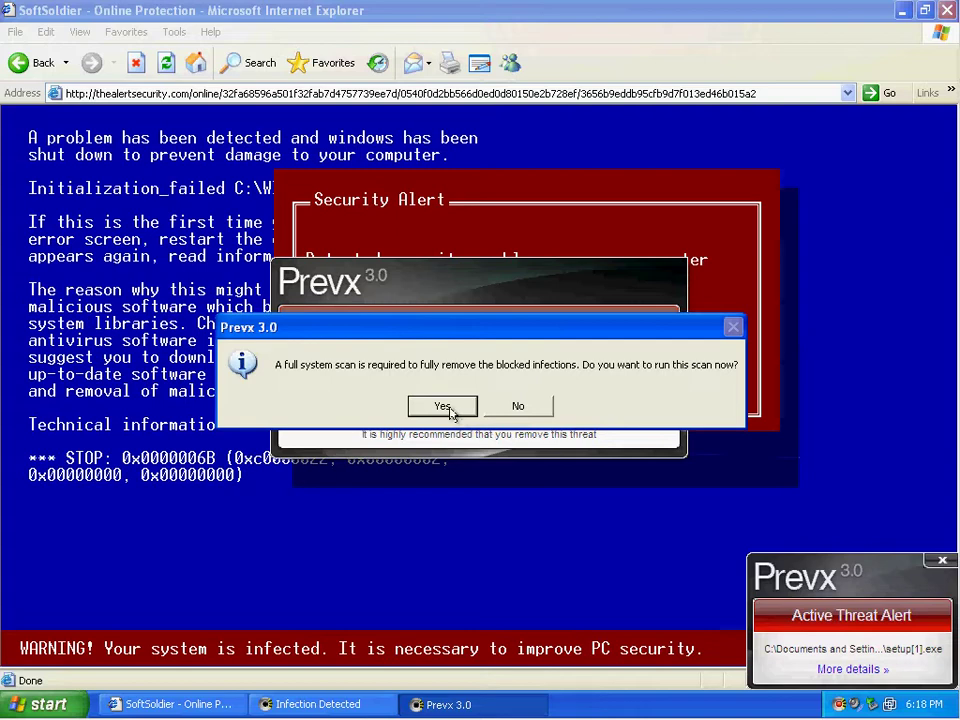
pyautogui.click(530, 407)
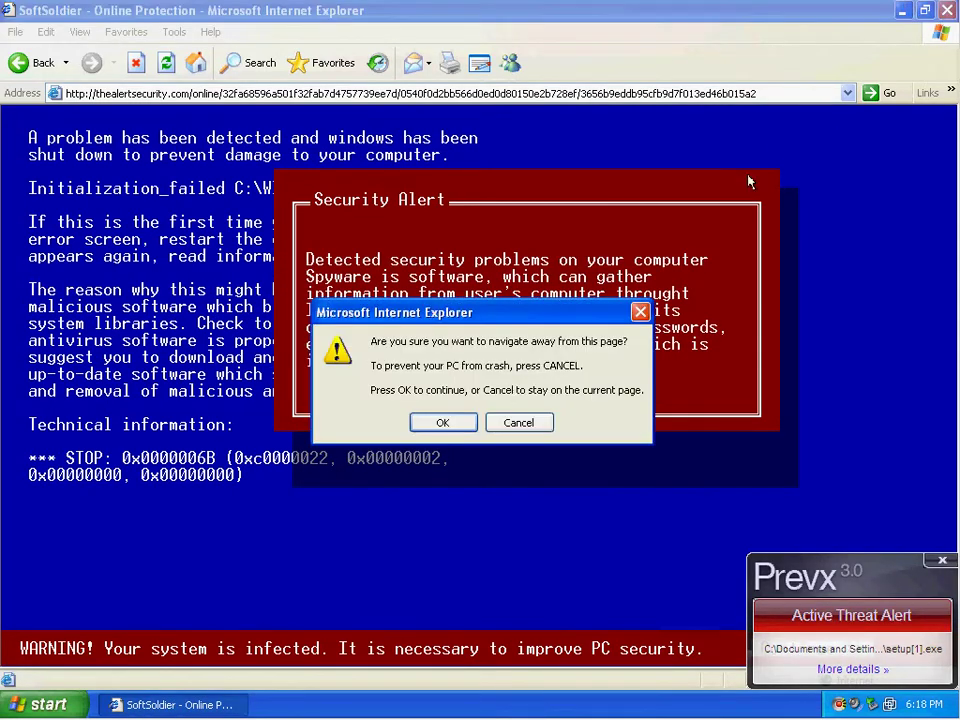
# - Leave the SoftSoldier page despite its navigation warning and launch Internet Explorer again
pyautogui.click(442, 422)
pyautogui.click(30, 705)
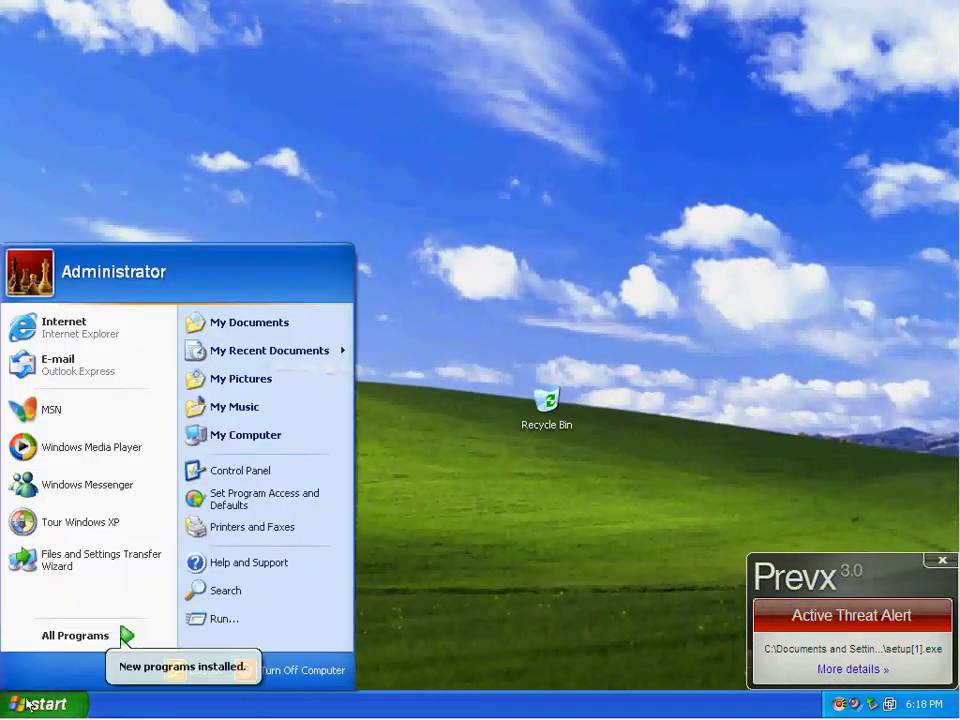
pyautogui.click(92, 320)
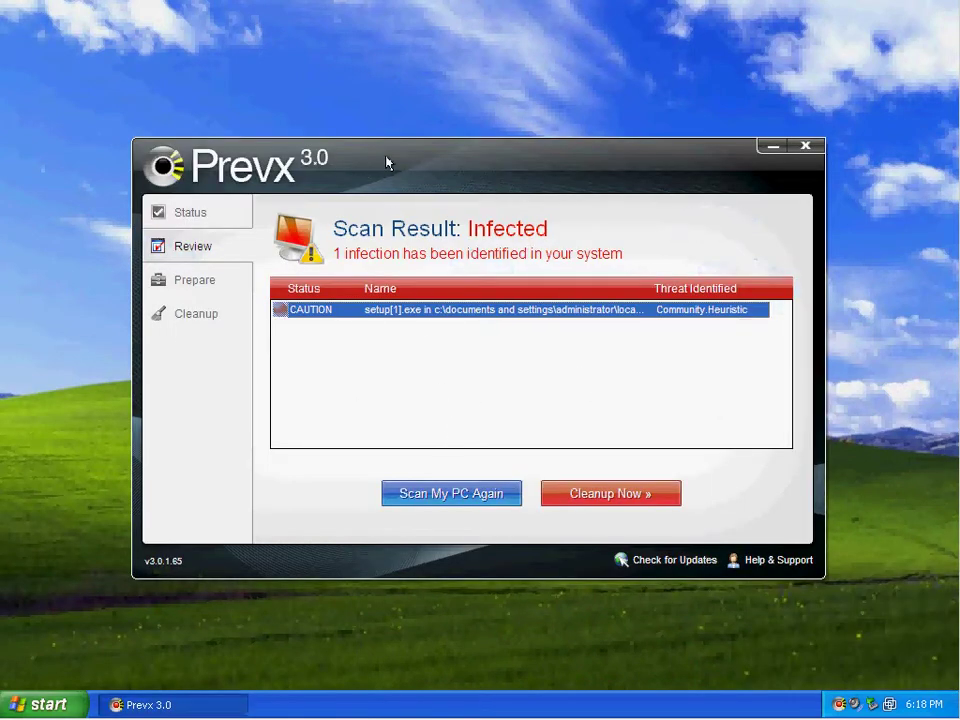
# - Start the Prevx cleanup of setup[1].exe and try to launch Internet Explorer while the disinfection files download
pyautogui.click(613, 496)
pyautogui.click(742, 503)
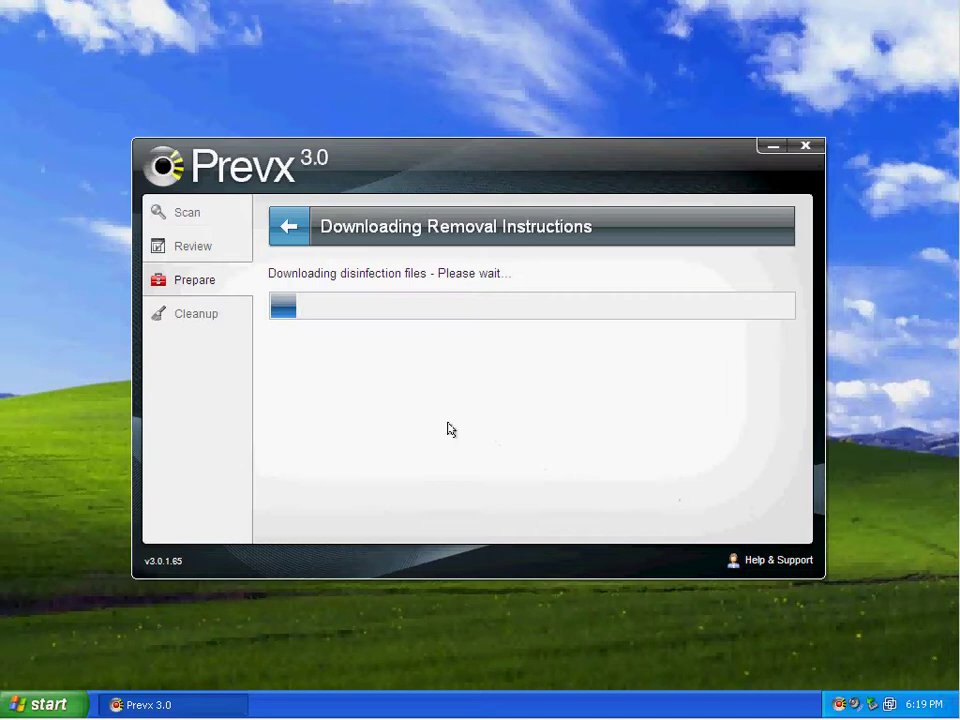
pyautogui.press('super')
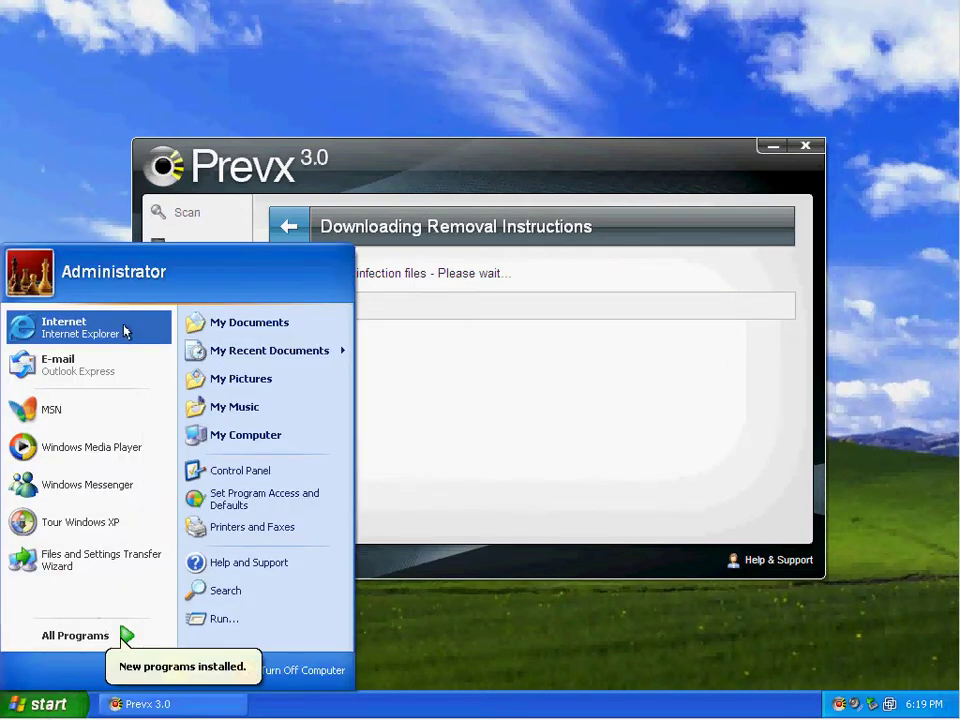
pyautogui.click(122, 330)
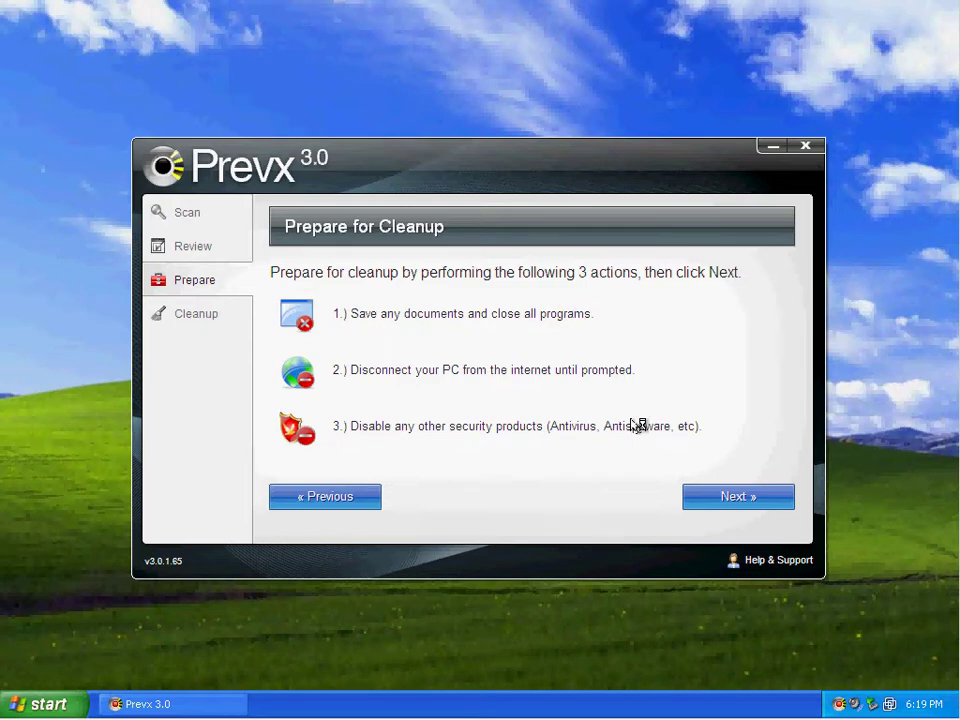
# - Close the Prevx window at the cleanup preparation stage and open Windows Task Manager
pyautogui.click(805, 146)
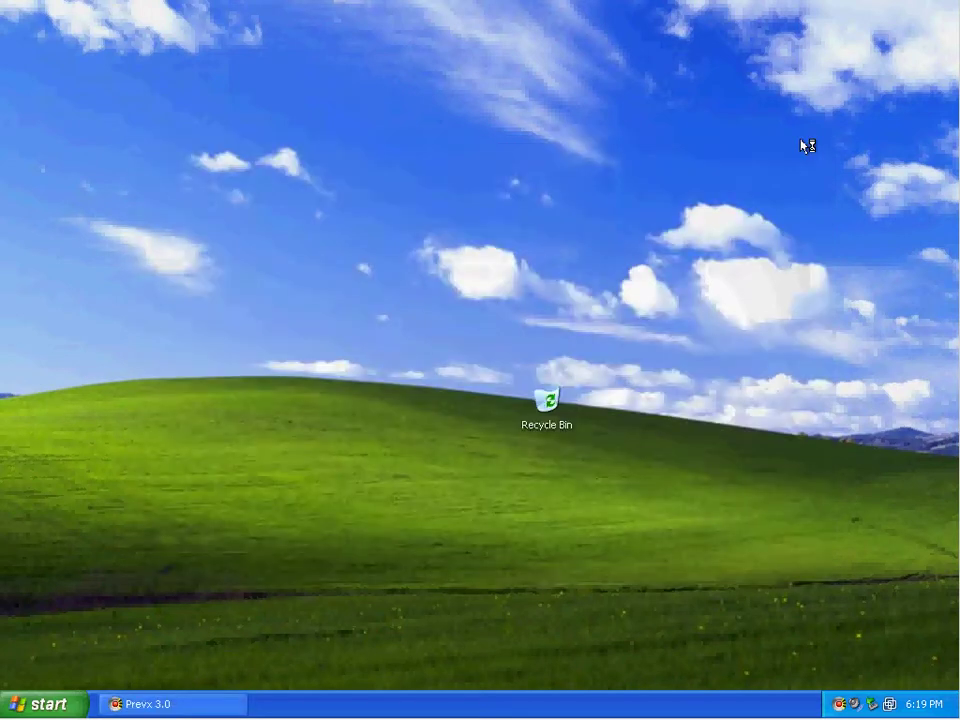
pyautogui.rightClick(386, 697)
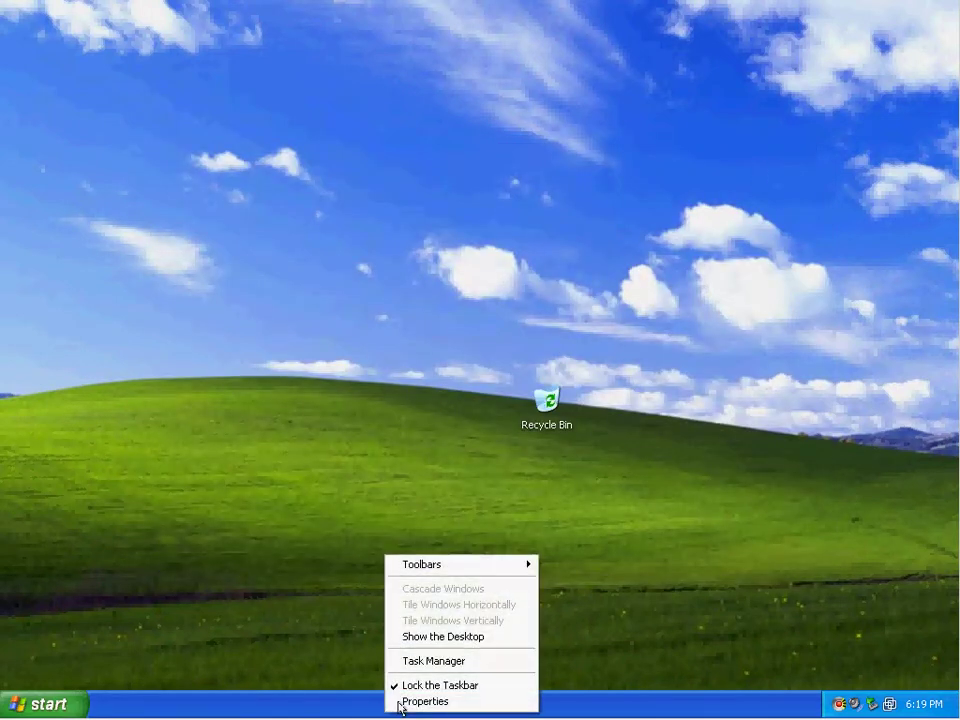
pyautogui.click(422, 660)
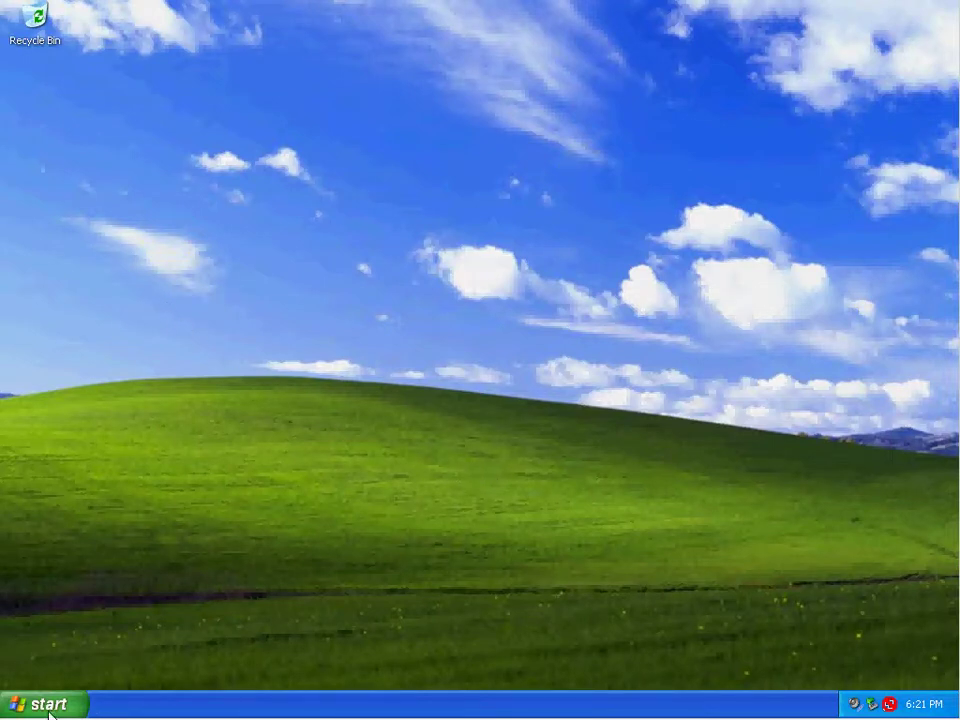
# - Check the running processes in Windows Task Manager, sorted by image name, and move its window toward the desktop's center
pyautogui.rightClick(163, 700)
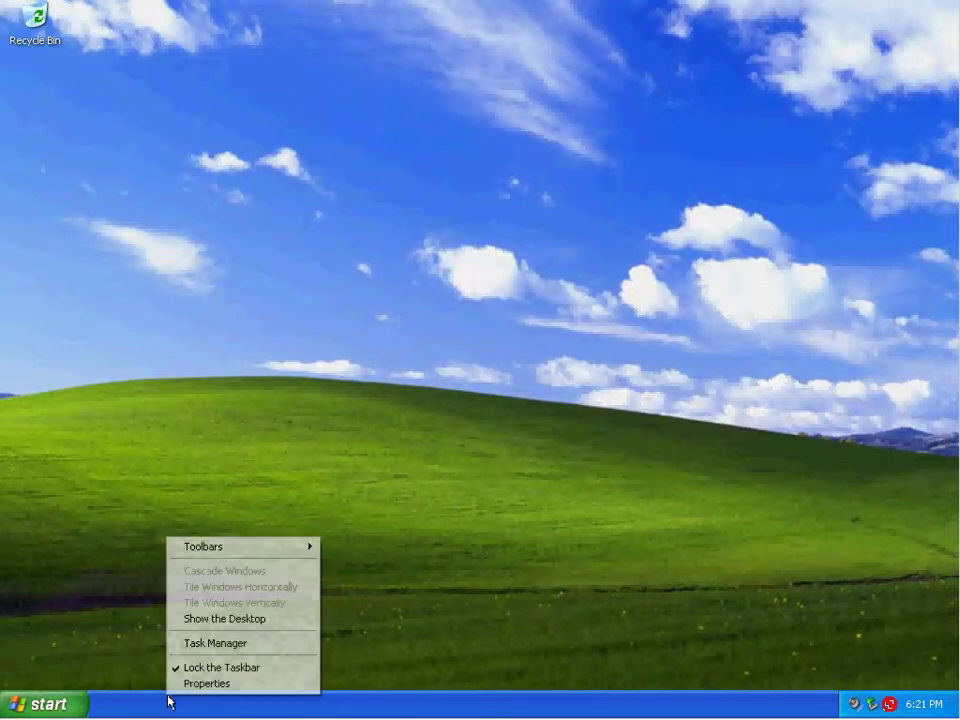
pyautogui.click(222, 645)
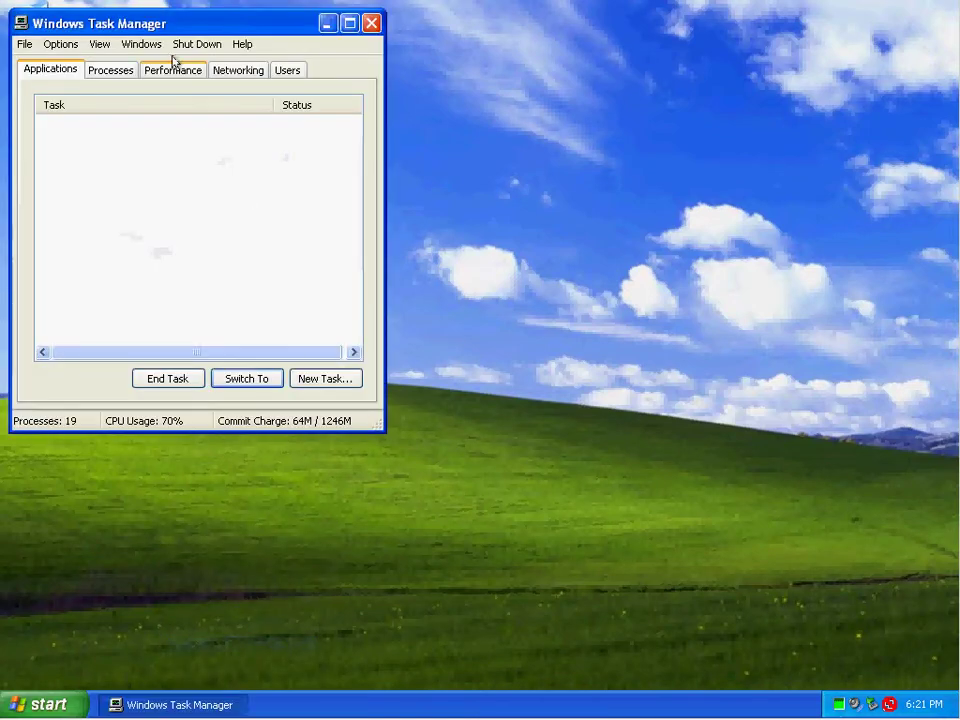
pyautogui.click(110, 72)
pyautogui.click(92, 107)
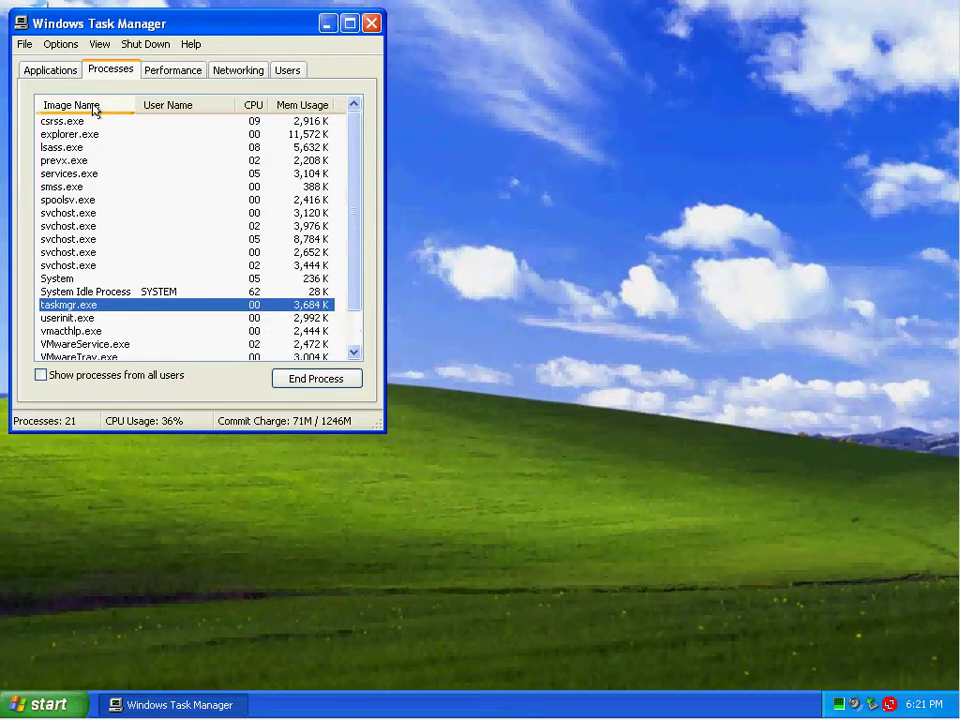
pyautogui.moveTo(228, 27); pyautogui.dragTo(425, 110)
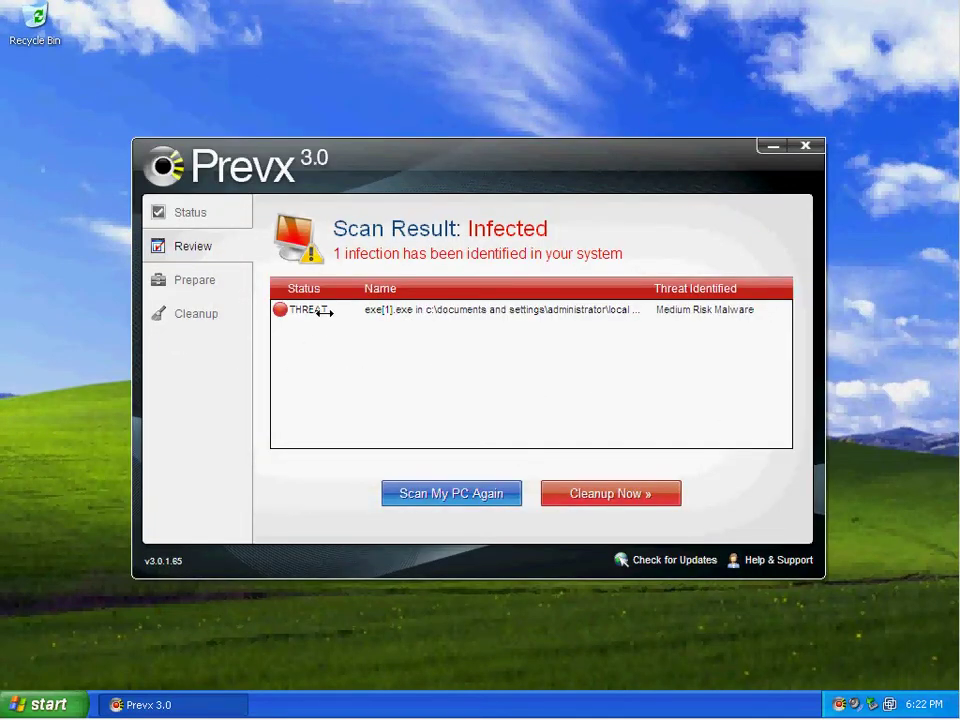
# - Clean up the exe[1].exe threat in Prevx, keeping it selected for removal and continuing past the preparation instructions
pyautogui.click(398, 318)
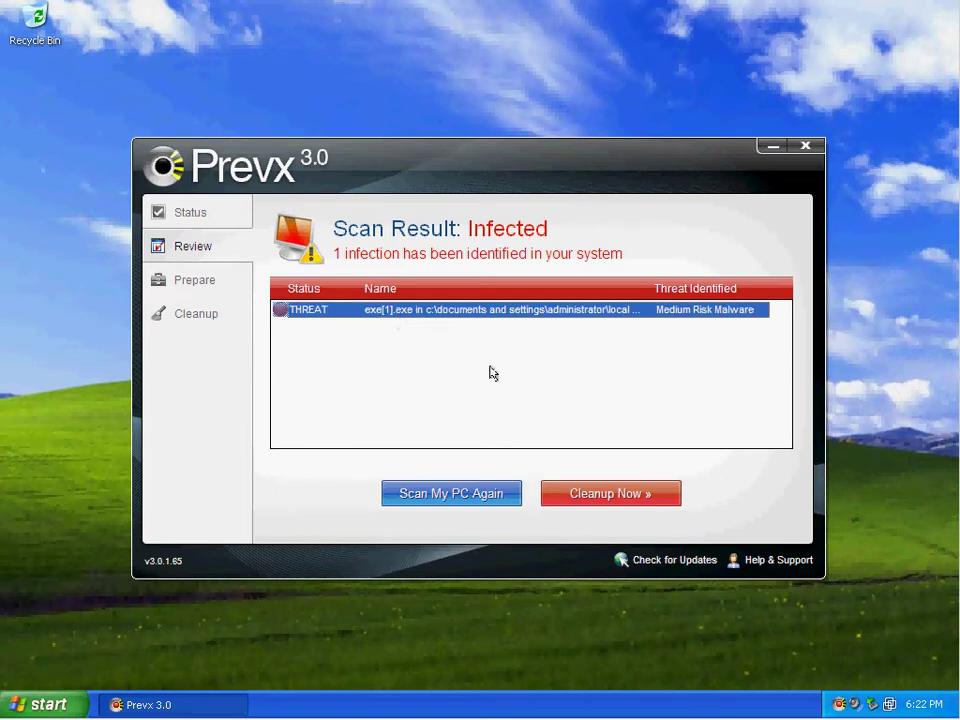
pyautogui.click(606, 495)
pyautogui.click(609, 493)
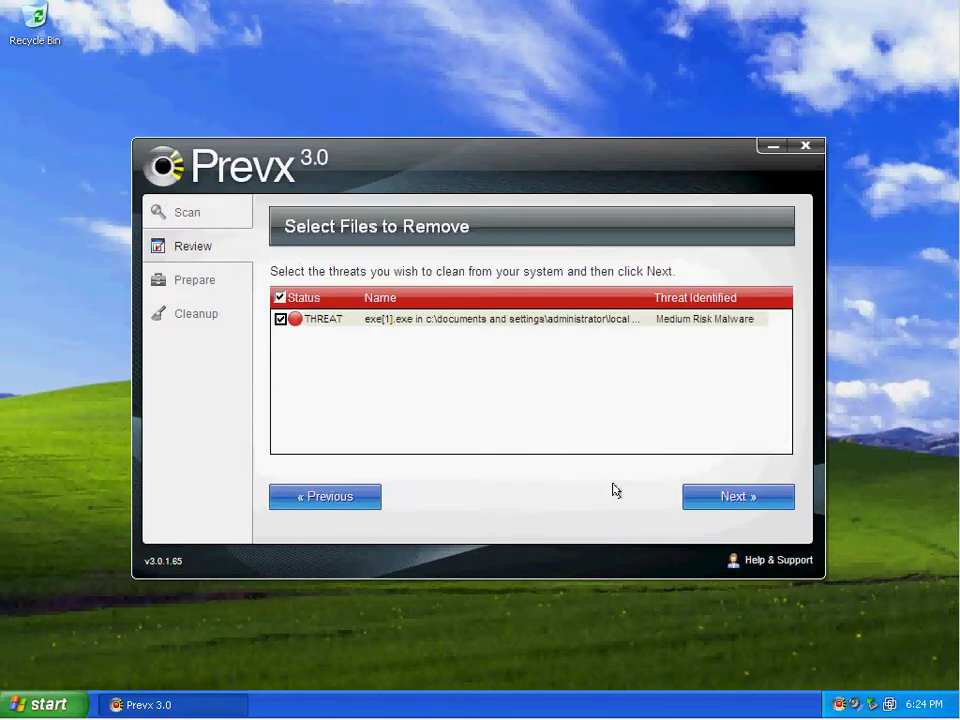
pyautogui.click(715, 497)
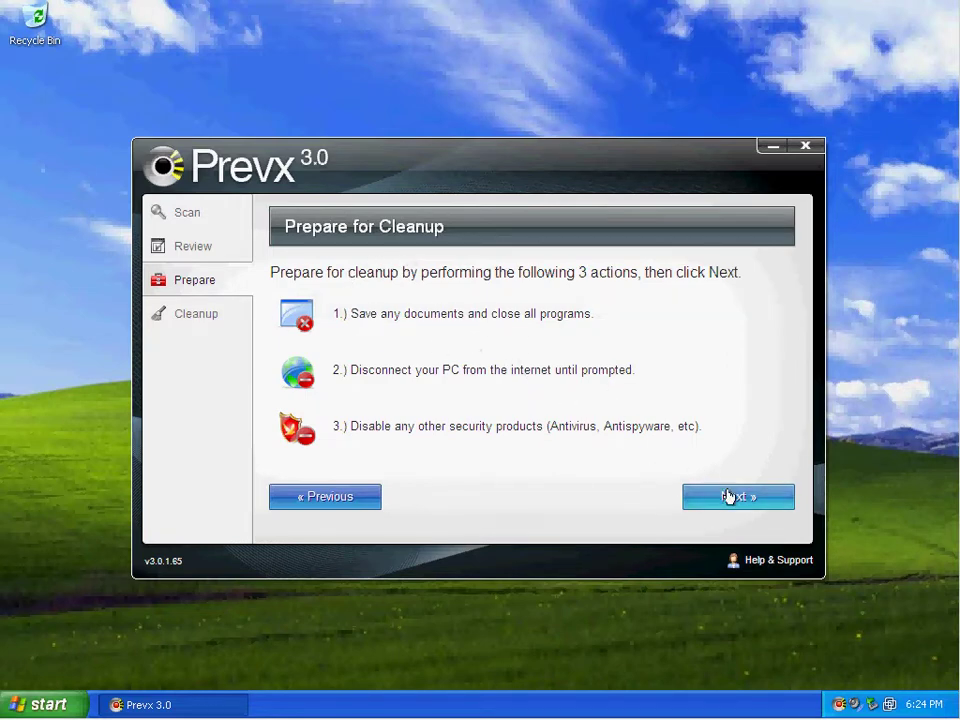
pyautogui.click(728, 497)
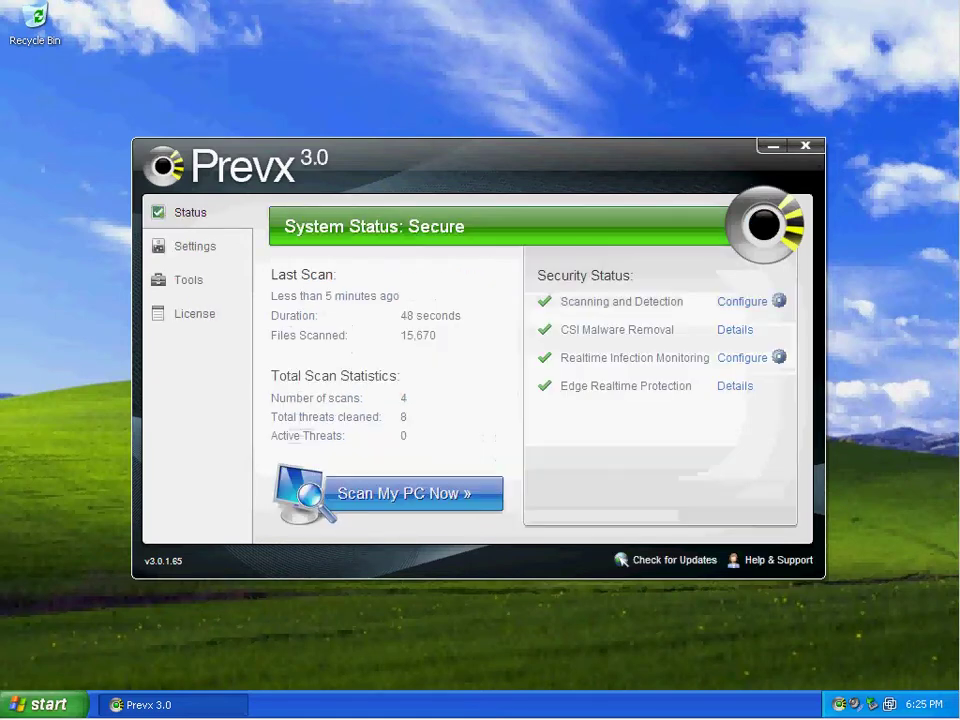
# - Close the Prevx status window and open a new Internet Explorer window
pyautogui.click(808, 145)
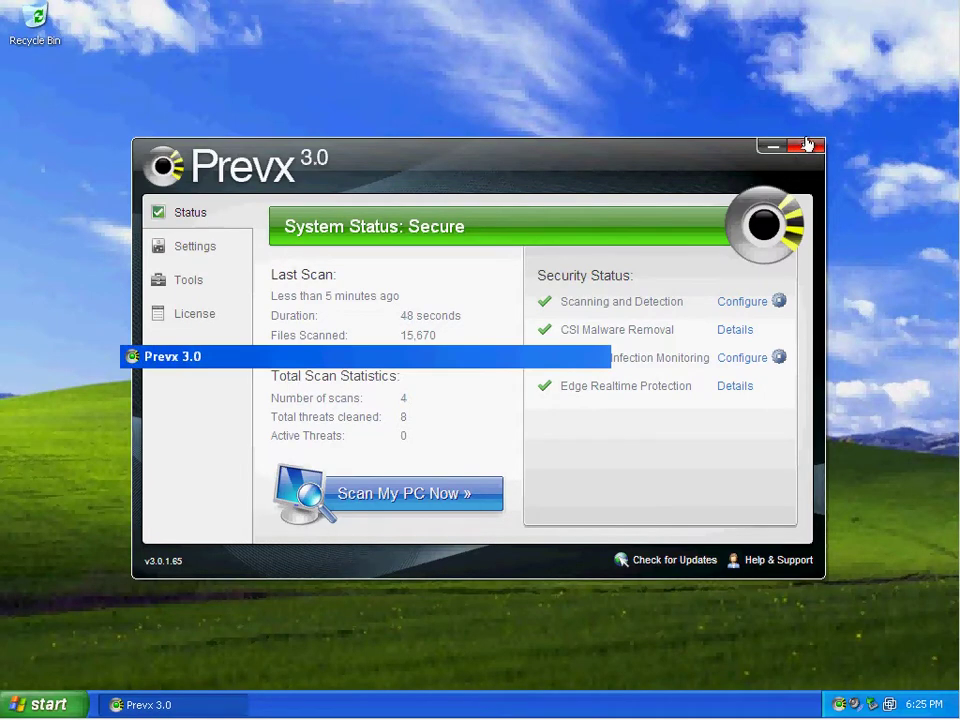
pyautogui.click(45, 704)
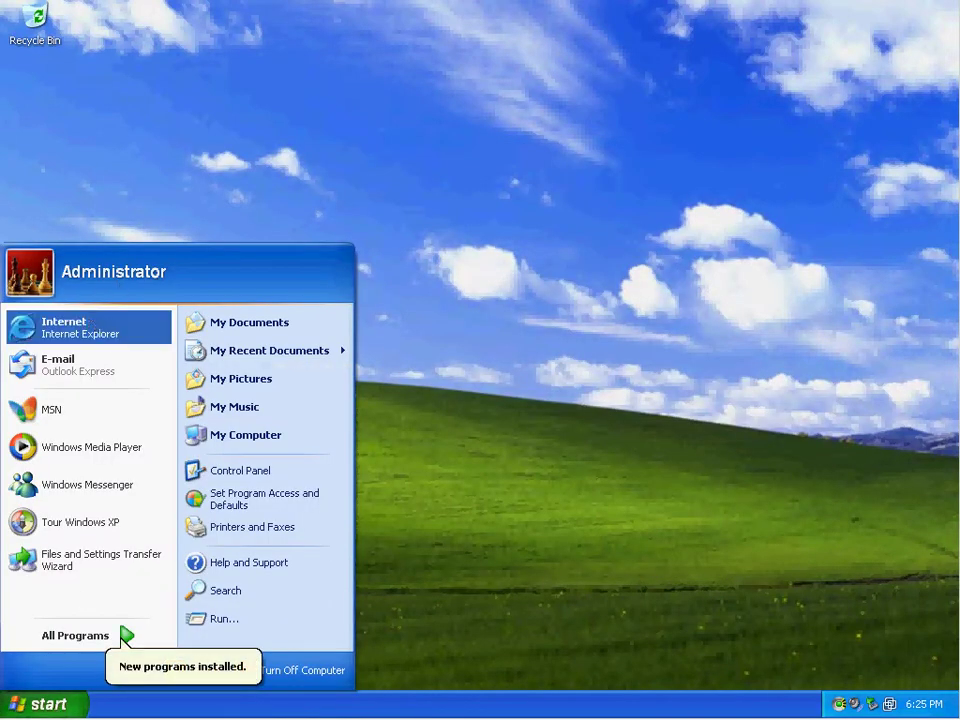
pyautogui.click(63, 327)
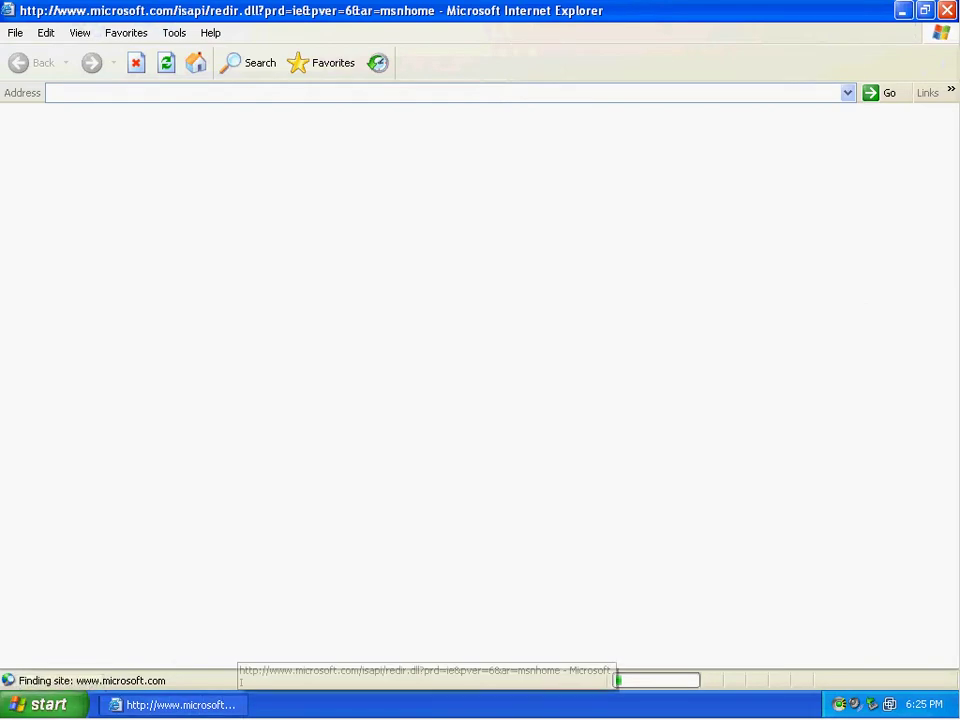
# - Copy the barraccuda.cn/adcp/cfg/bot.exe address from the Notepad list and return to the browser
pyautogui.rightClick(801, 372)
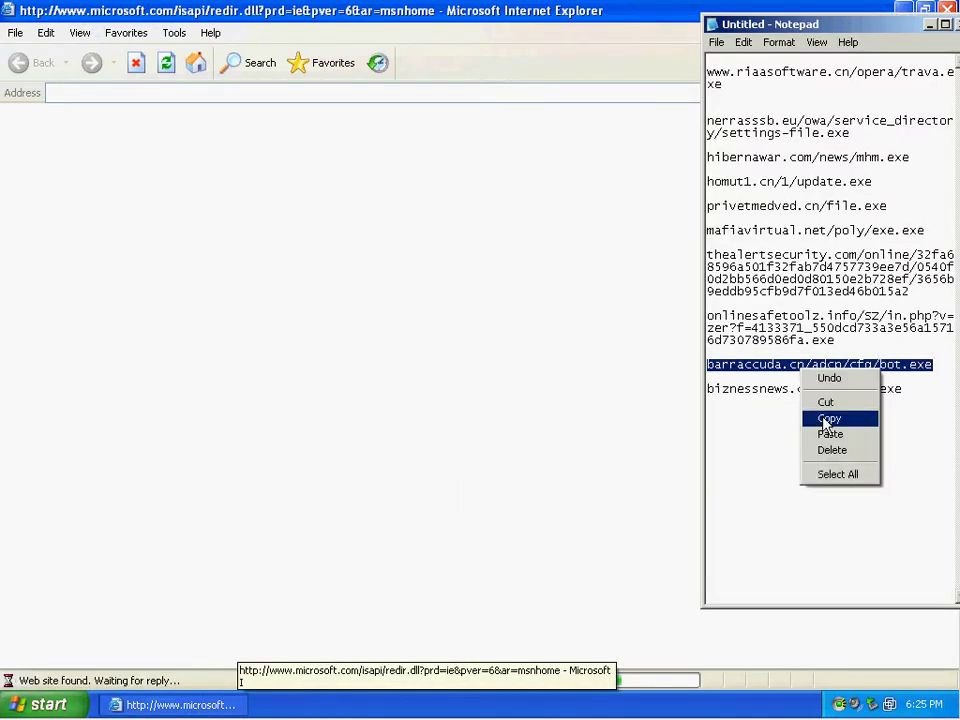
pyautogui.click(828, 419)
pyautogui.click(167, 72)
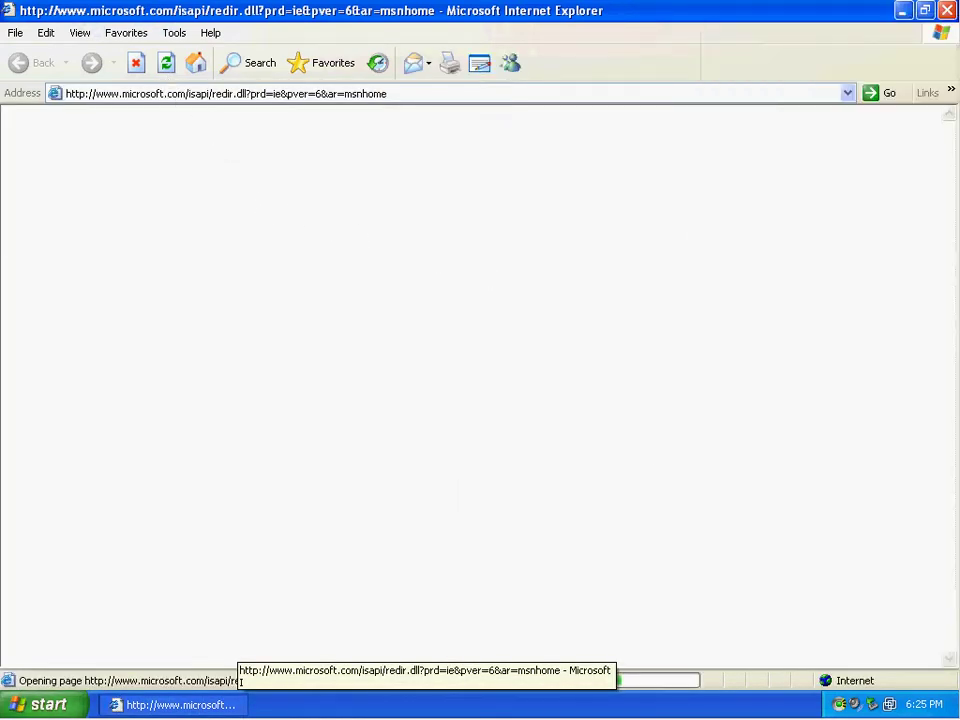
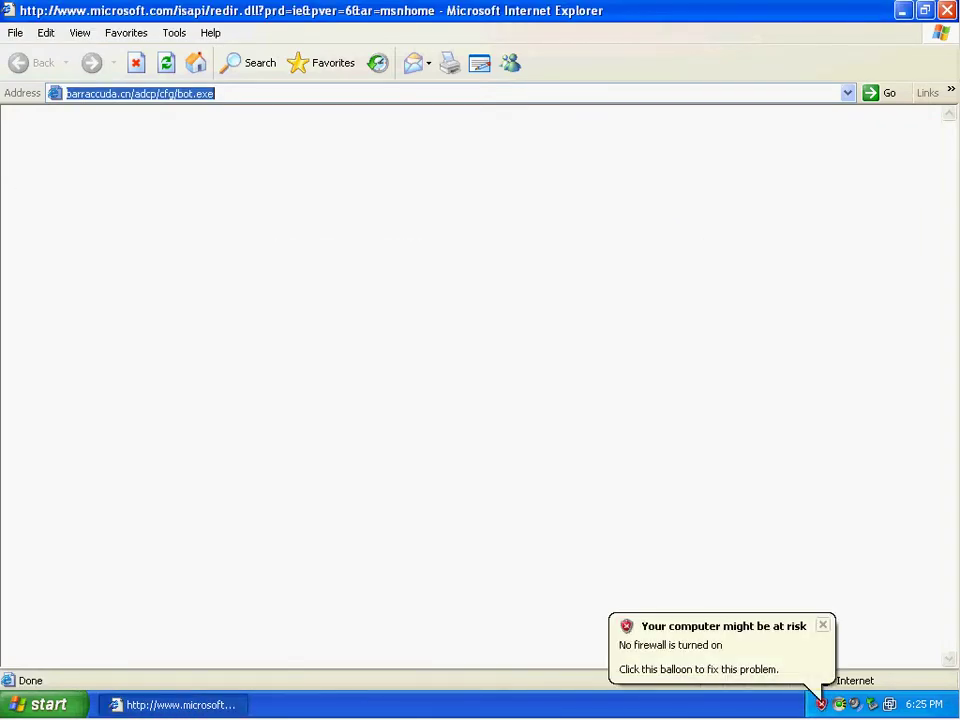
# - Dismiss the firewall warning, minimize the browser, and open Task Manager with the running processes sorted by image name
pyautogui.click(823, 626)
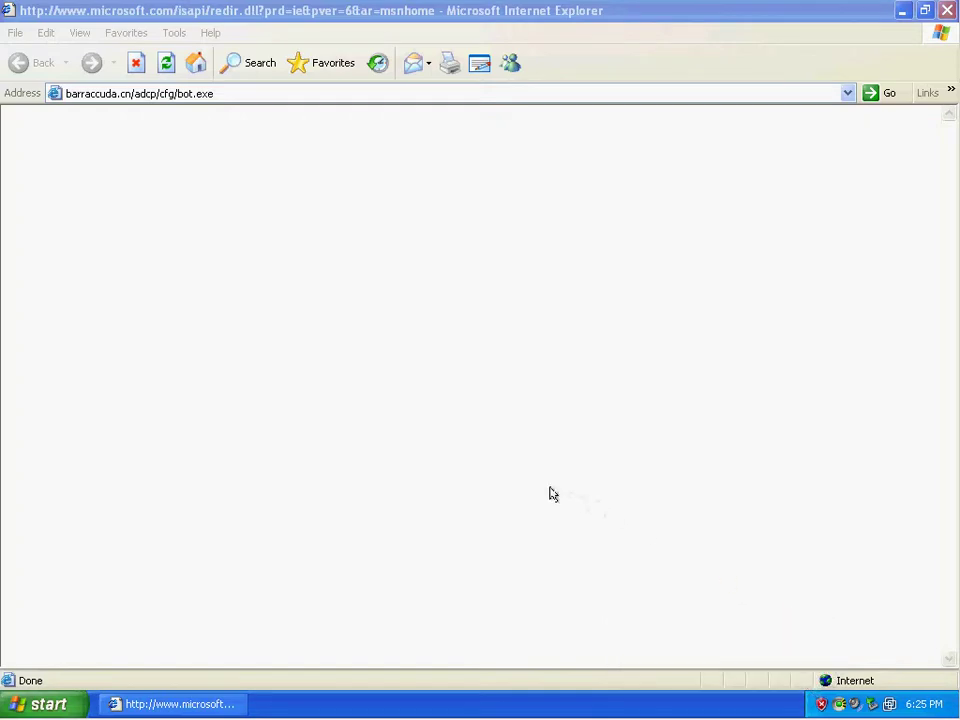
pyautogui.click(902, 10)
pyautogui.rightClick(388, 704)
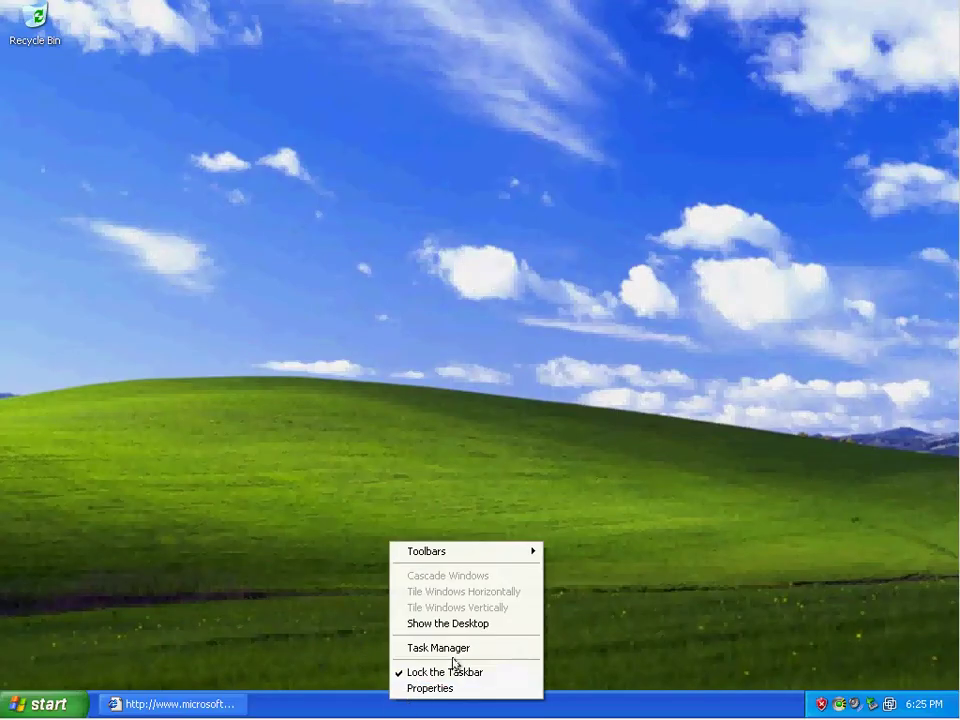
pyautogui.click(452, 647)
pyautogui.click(279, 192)
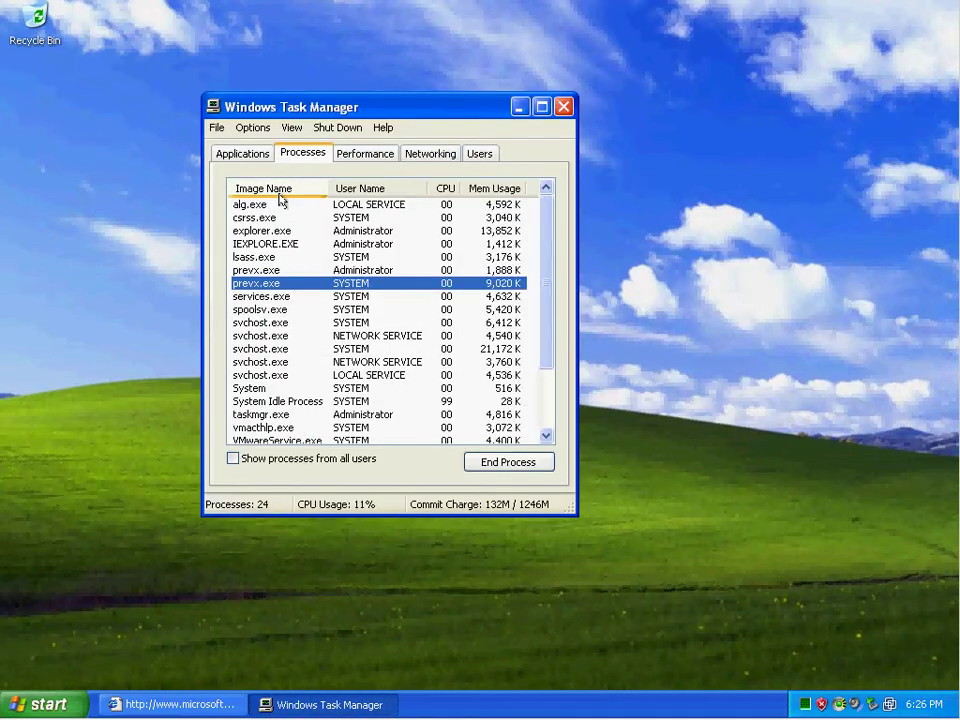
# - Load the barraccuda.cn/adcp/cfg/bot.exe address in Internet Explorer and run the offered bot.exe file, accepting the security warnings
pyautogui.click(178, 703)
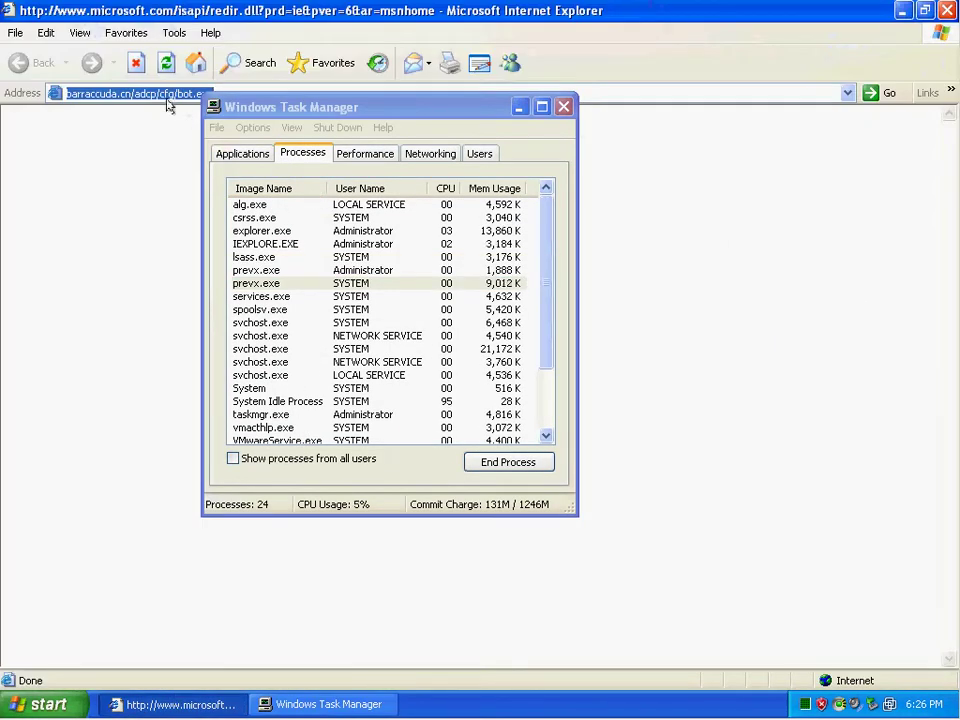
pyautogui.press('Return')
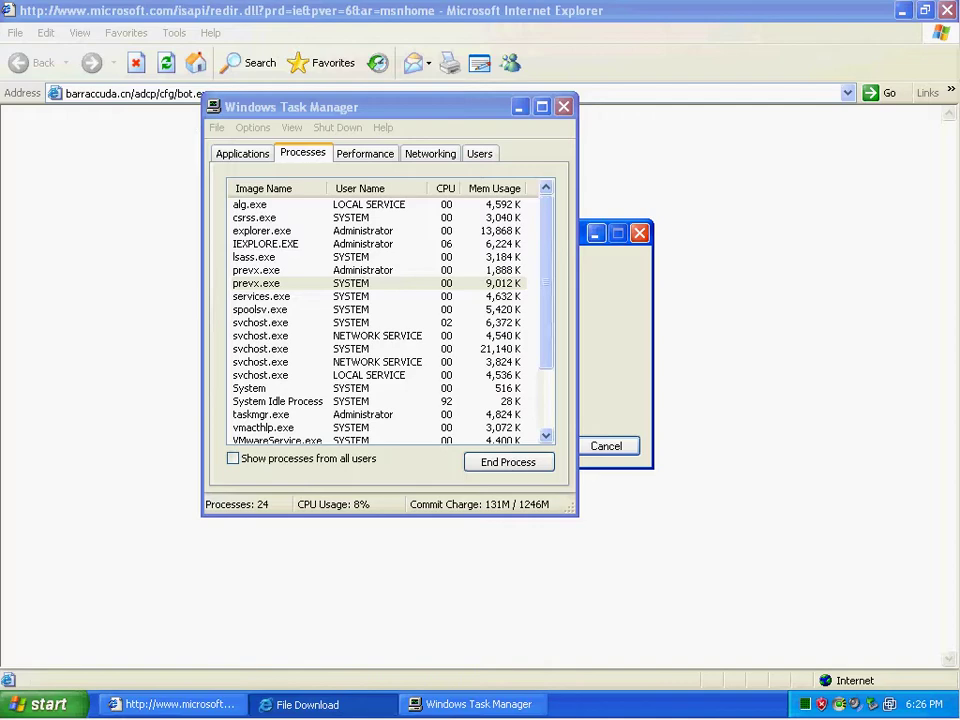
pyautogui.moveTo(293, 107); pyautogui.dragTo(713, 184)
pyautogui.moveTo(435, 236); pyautogui.dragTo(275, 195)
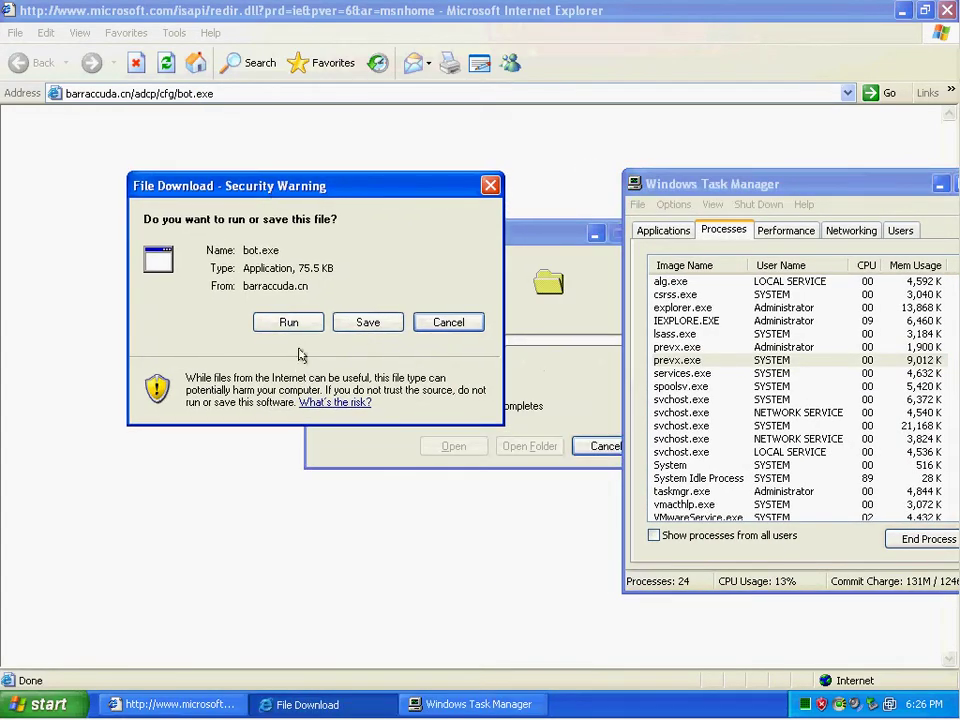
pyautogui.click(289, 322)
pyautogui.click(545, 363)
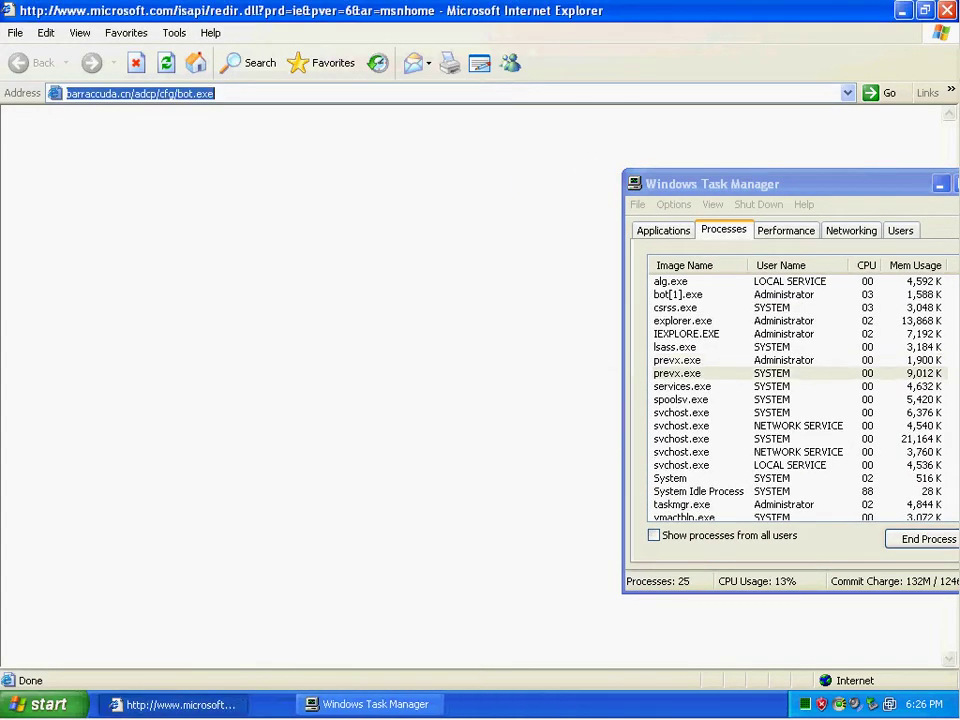
# - Include processes from all users in Task Manager and check the list for traces of the bot sample
pyautogui.click(690, 294)
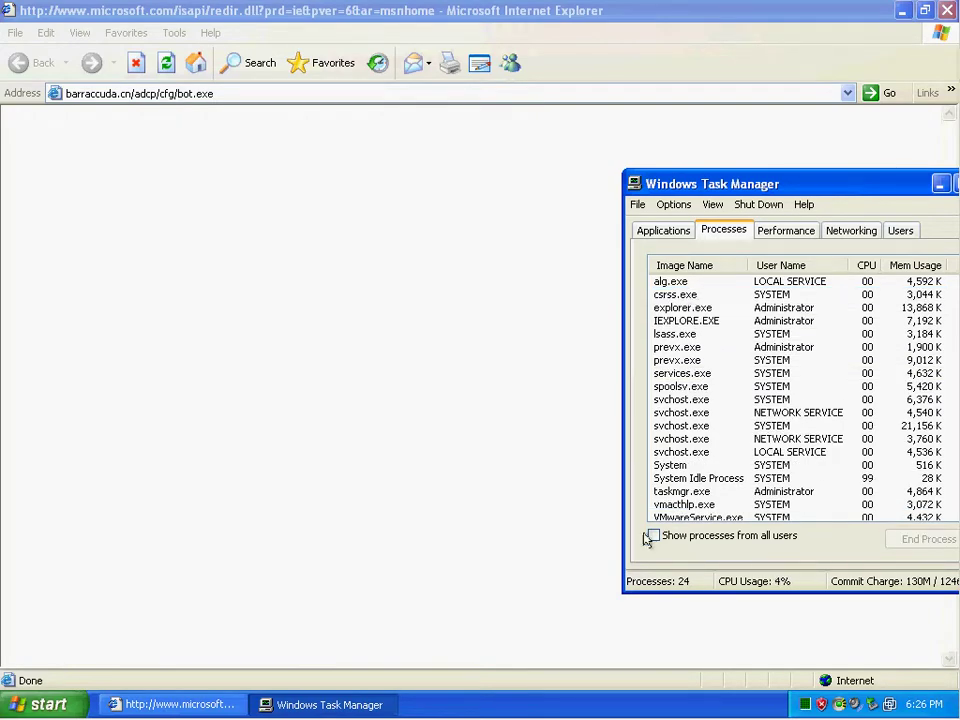
pyautogui.click(654, 537)
pyautogui.scroll(-2, 700, 400)
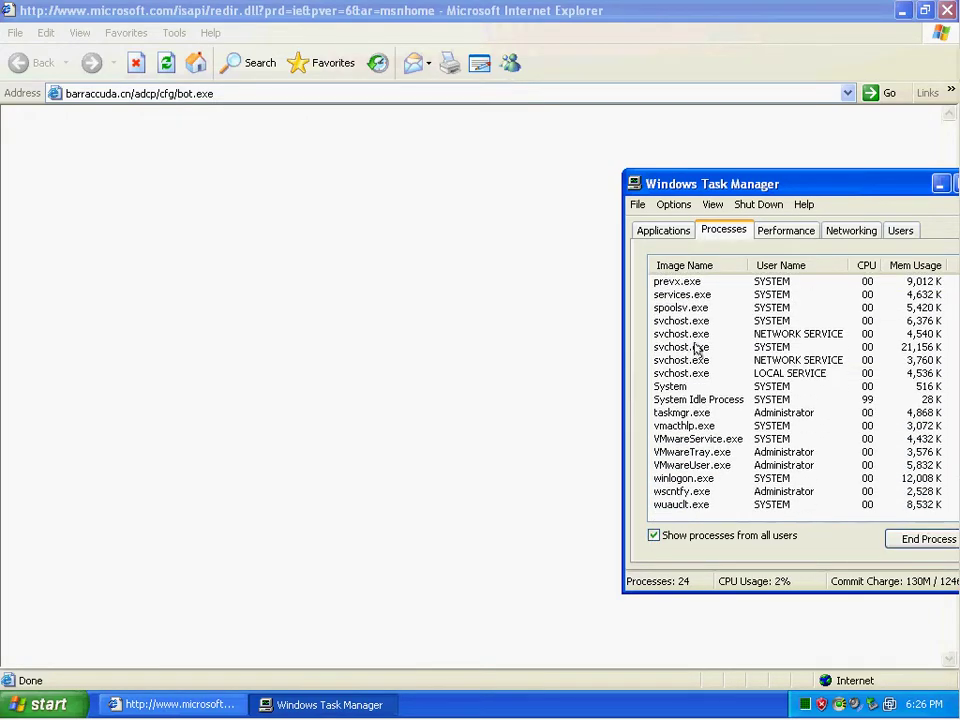
pyautogui.scroll(2, 700, 380)
pyautogui.click(690, 307)
pyautogui.moveTo(782, 188); pyautogui.dragTo(594, 178)
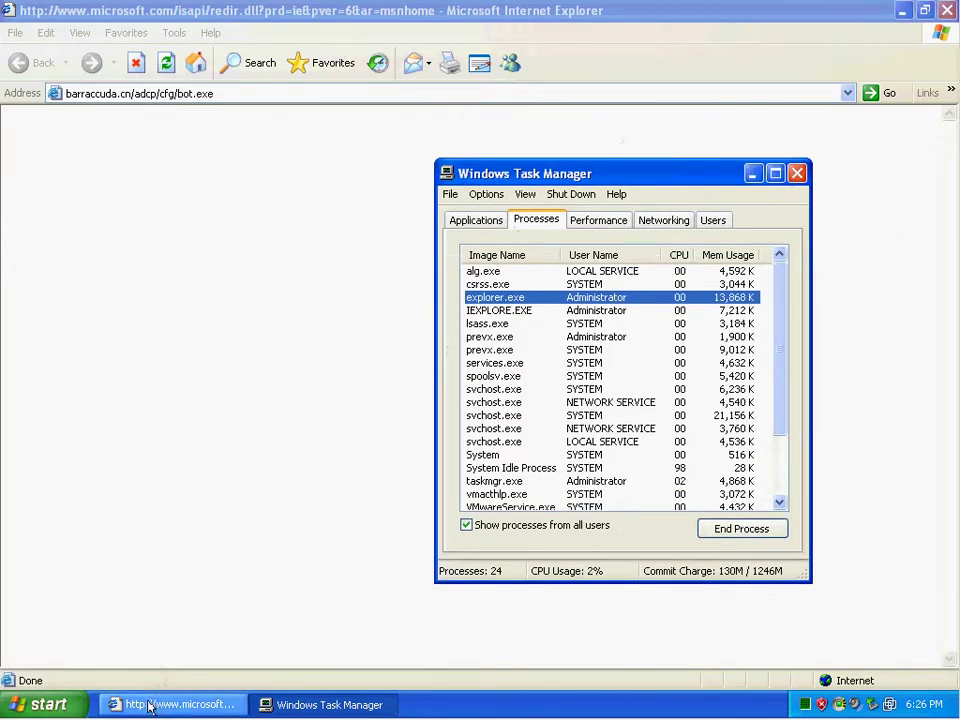
# - Reload the bot.exe address and save the file as bot on the desktop, closing the finished download dialog
pyautogui.click(226, 95)
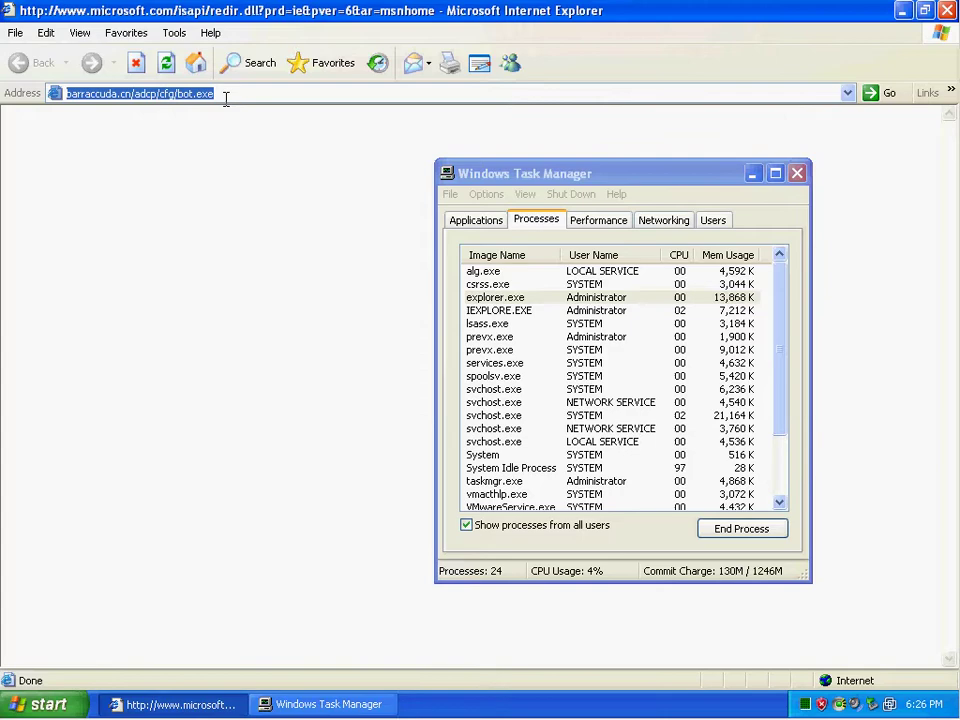
pyautogui.press('Return')
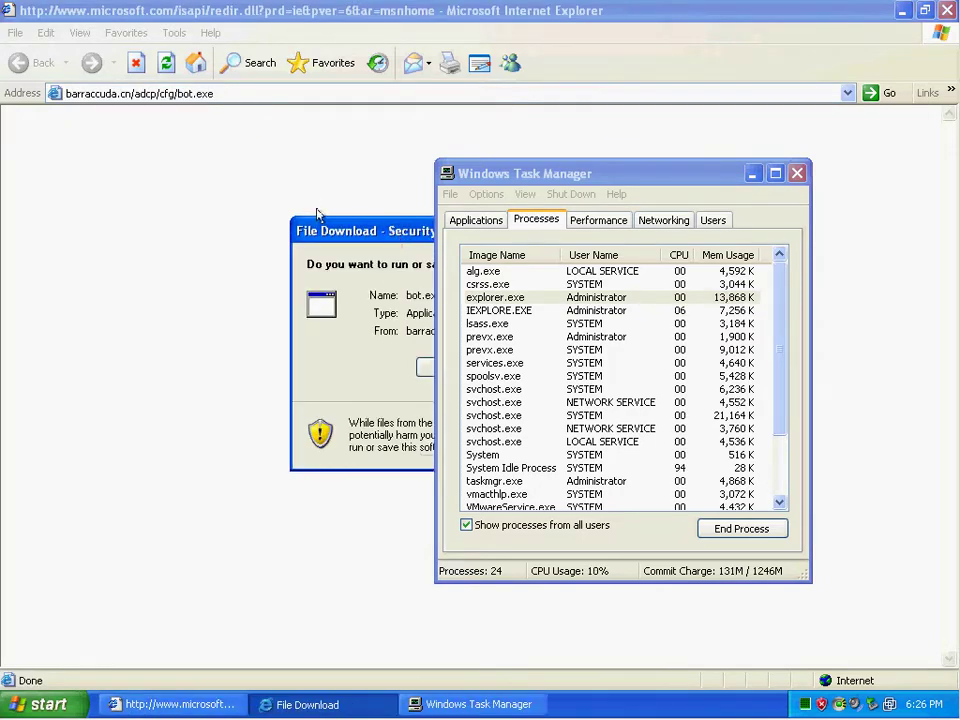
pyautogui.moveTo(371, 232); pyautogui.dragTo(87, 170)
pyautogui.click(248, 308)
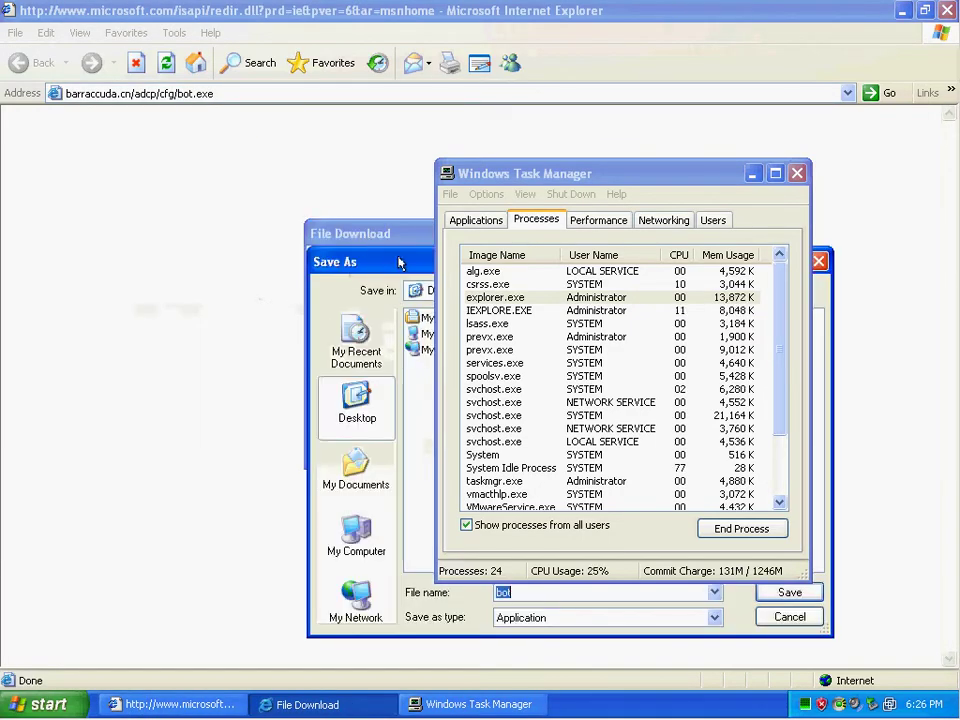
pyautogui.moveTo(385, 305); pyautogui.dragTo(2, 80)
pyautogui.click(390, 416)
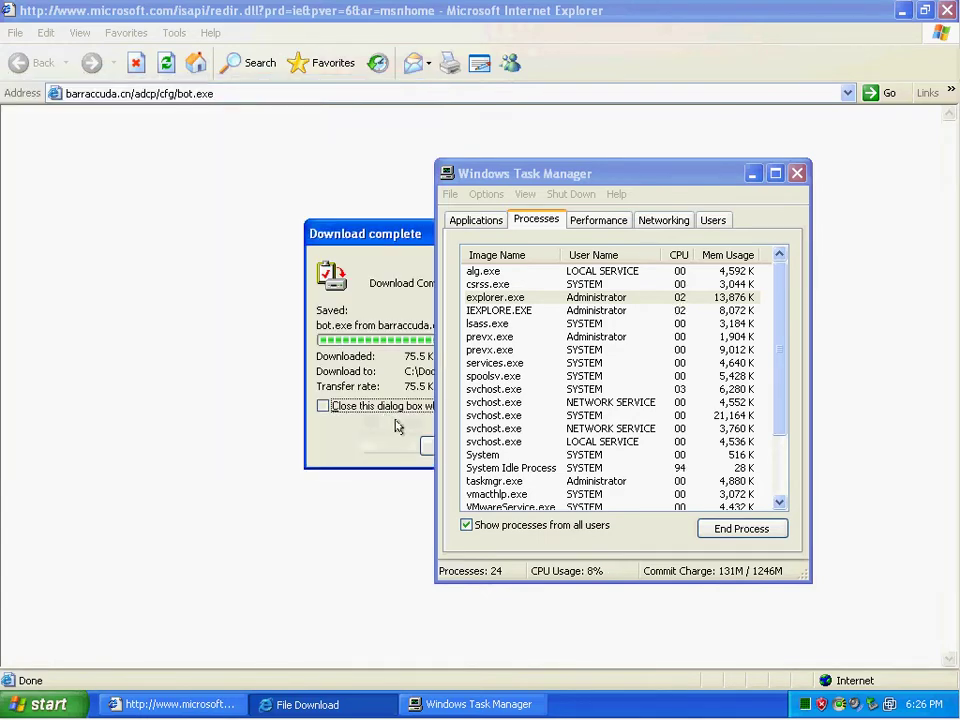
pyautogui.moveTo(411, 233); pyautogui.dragTo(111, 204)
pyautogui.click(328, 418)
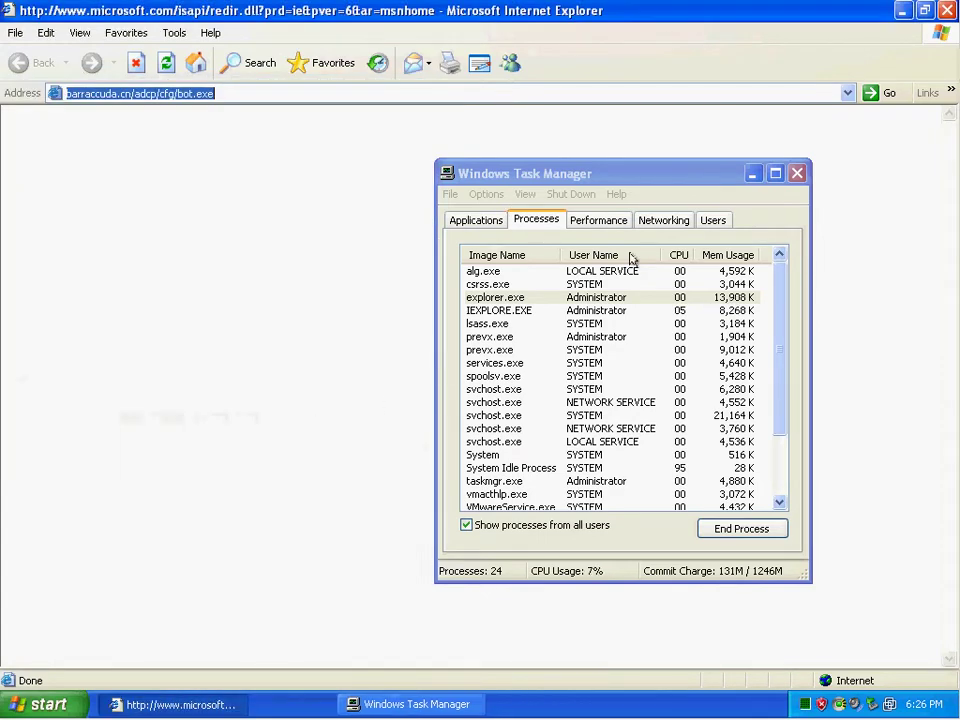
# - Run the saved bot file from the desktop past its security warning, keeping Task Manager clear of the Prevx alert
pyautogui.click(903, 10)
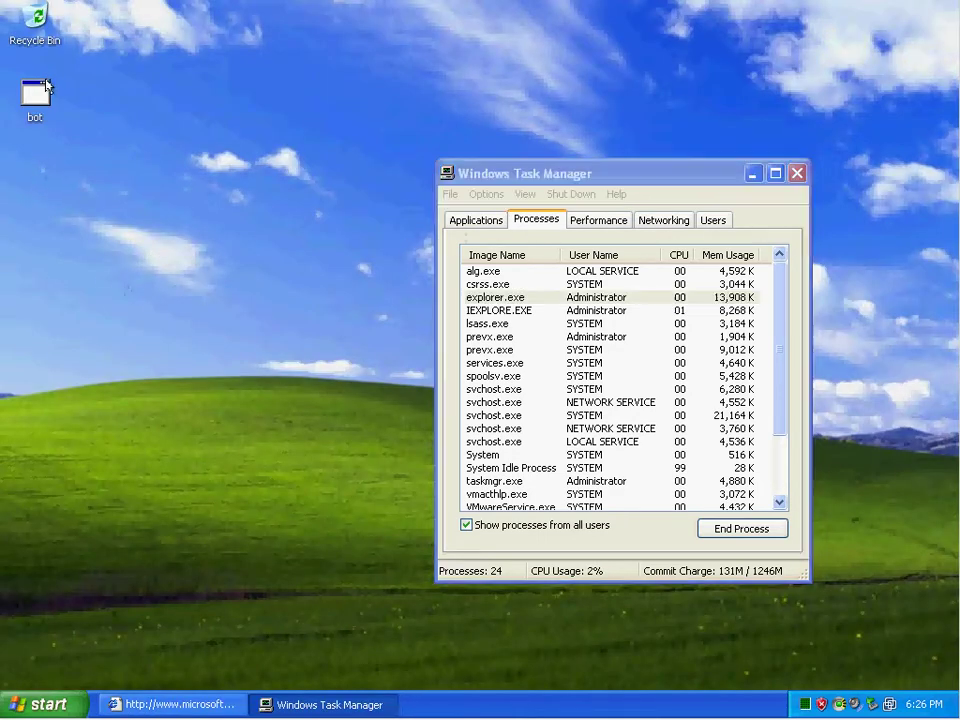
pyautogui.rightClick(38, 95)
pyautogui.click(58, 98)
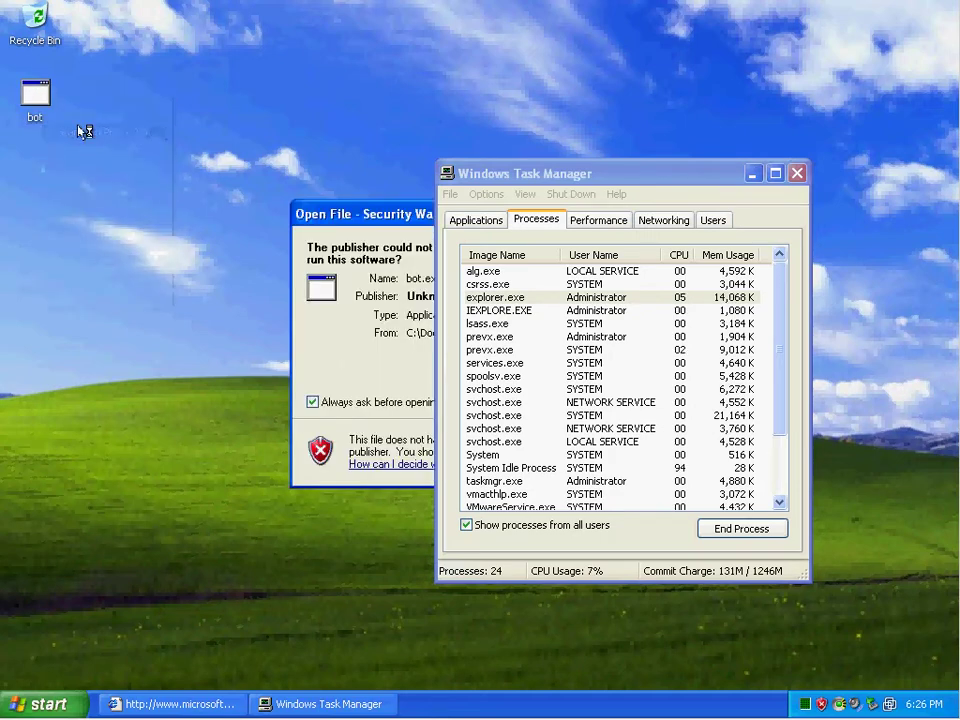
pyautogui.moveTo(393, 220); pyautogui.dragTo(161, 109)
pyautogui.click(298, 293)
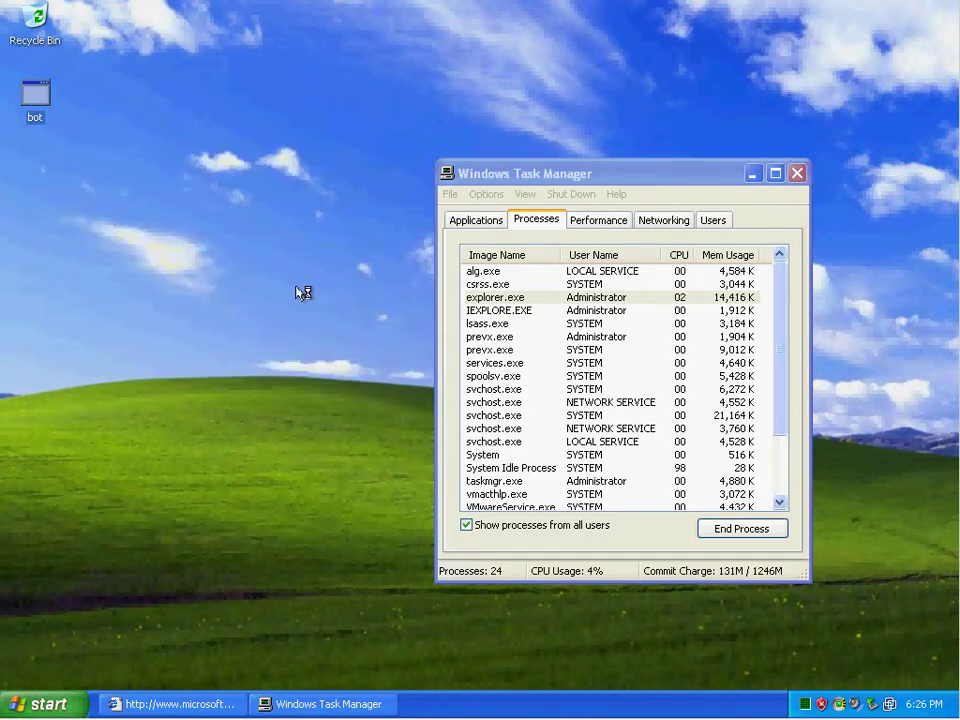
pyautogui.click(574, 176)
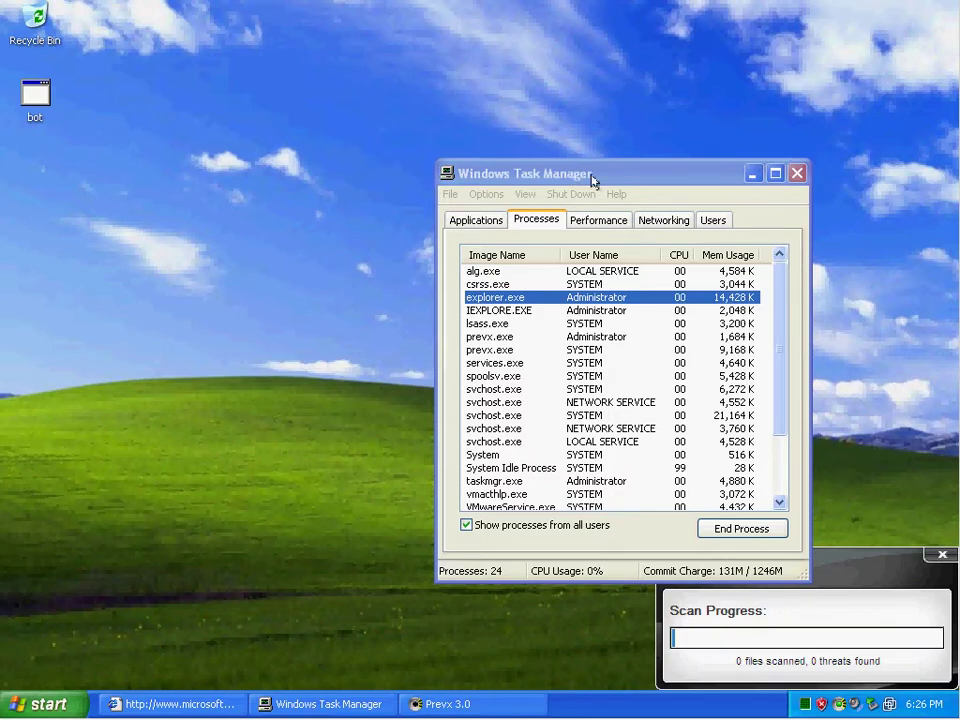
pyautogui.moveTo(594, 180); pyautogui.dragTo(715, 88)
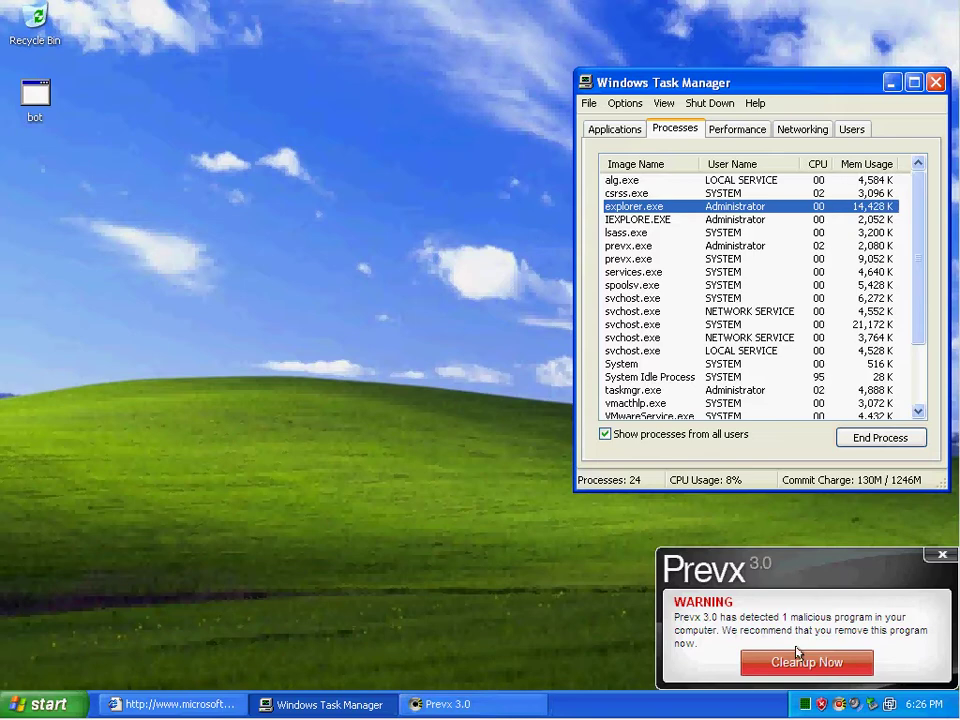
# - Start the Prevx cleanup of the desktop bot.exe threat, leaving it selected for removal
pyautogui.click(797, 660)
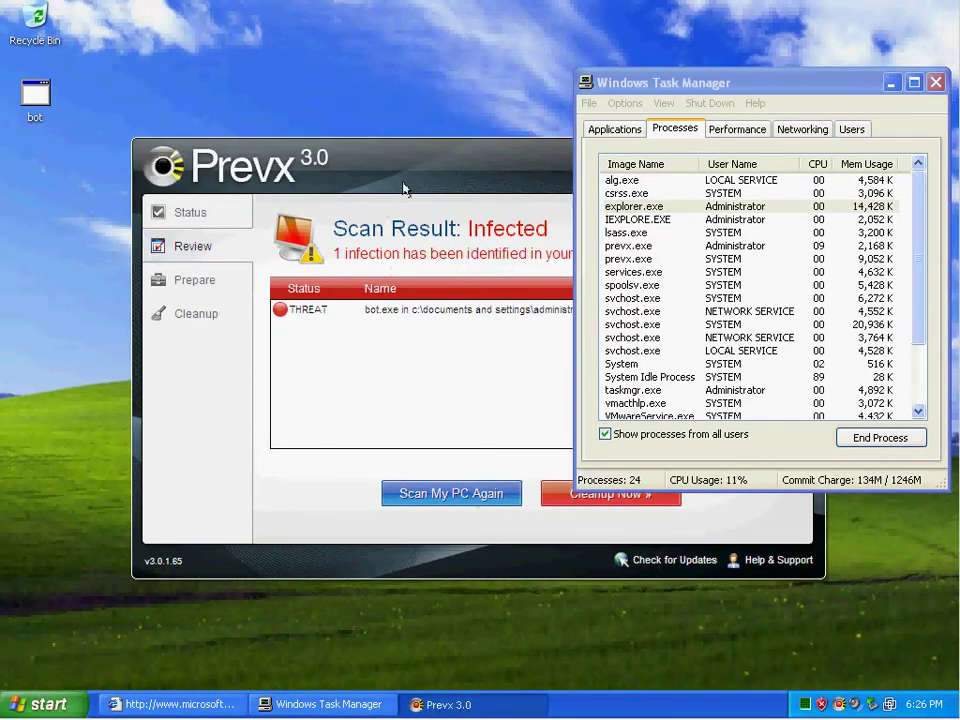
pyautogui.moveTo(404, 188); pyautogui.dragTo(240, 39)
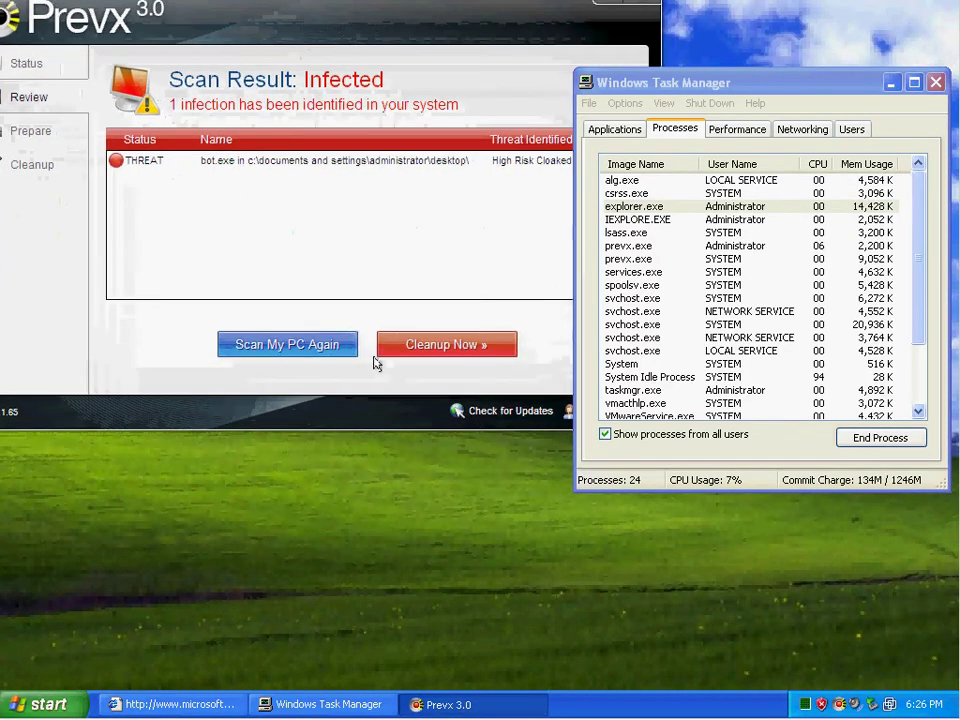
pyautogui.click(433, 345)
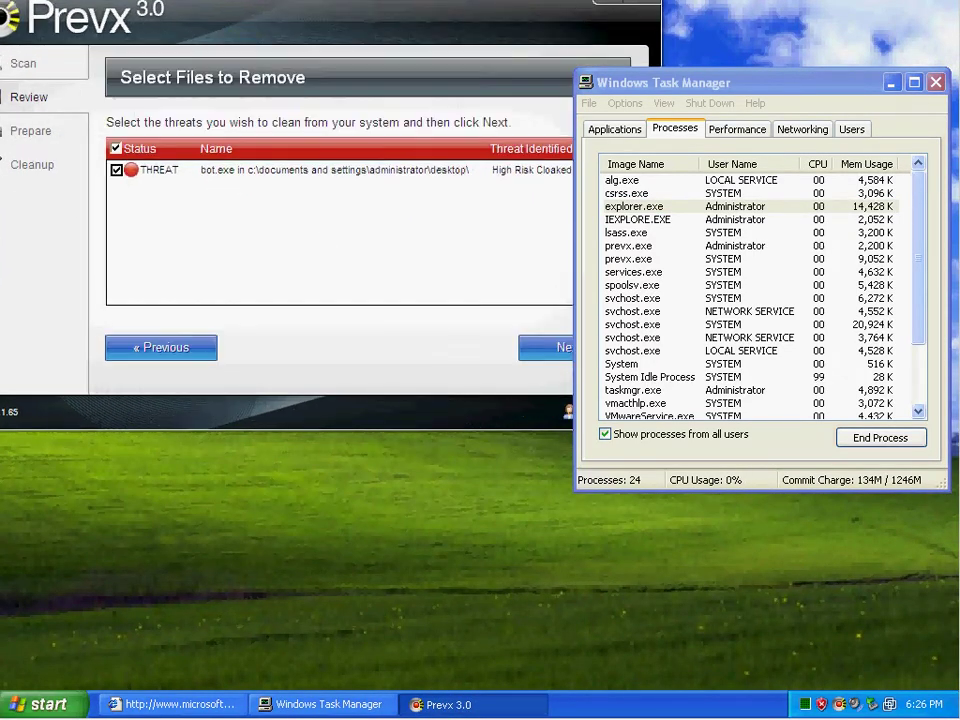
pyautogui.click(562, 349)
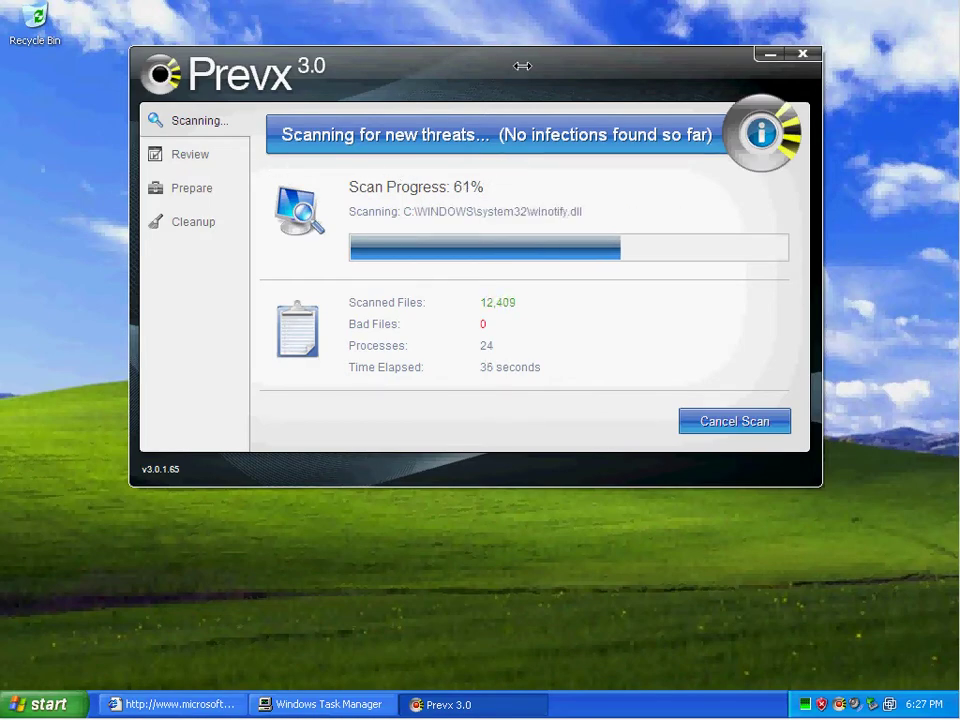
# - Review the sdra64.exe rootkit and the UserInit registry entry in the Prevx scan results
pyautogui.moveTo(501, 77)
pyautogui.mouseDown()
pyautogui.moveTo(484, 94)
pyautogui.moveTo(523, 86)
pyautogui.moveTo(566, 101)
pyautogui.moveTo(500, 76)
pyautogui.mouseUp()
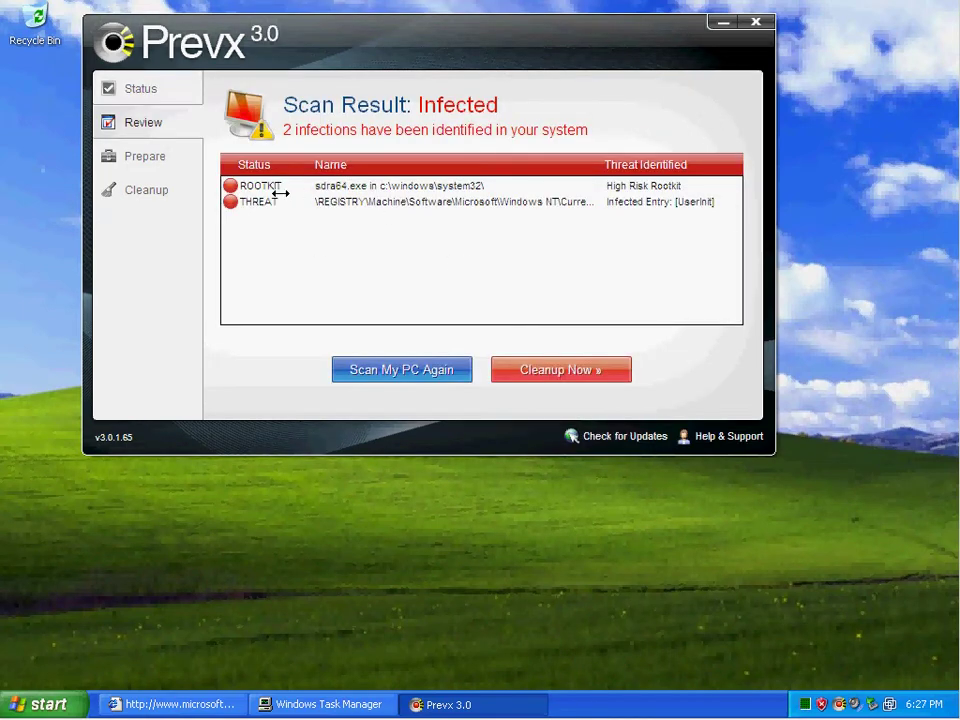
pyautogui.click(270, 188)
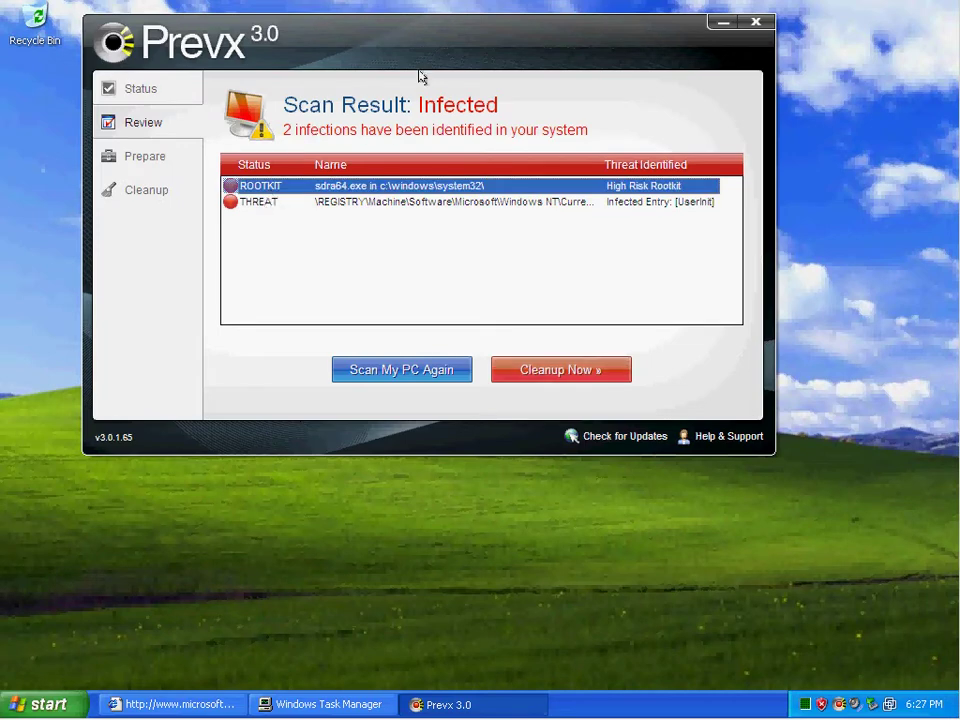
pyautogui.moveTo(390, 47); pyautogui.dragTo(453, 133)
pyautogui.click(348, 287)
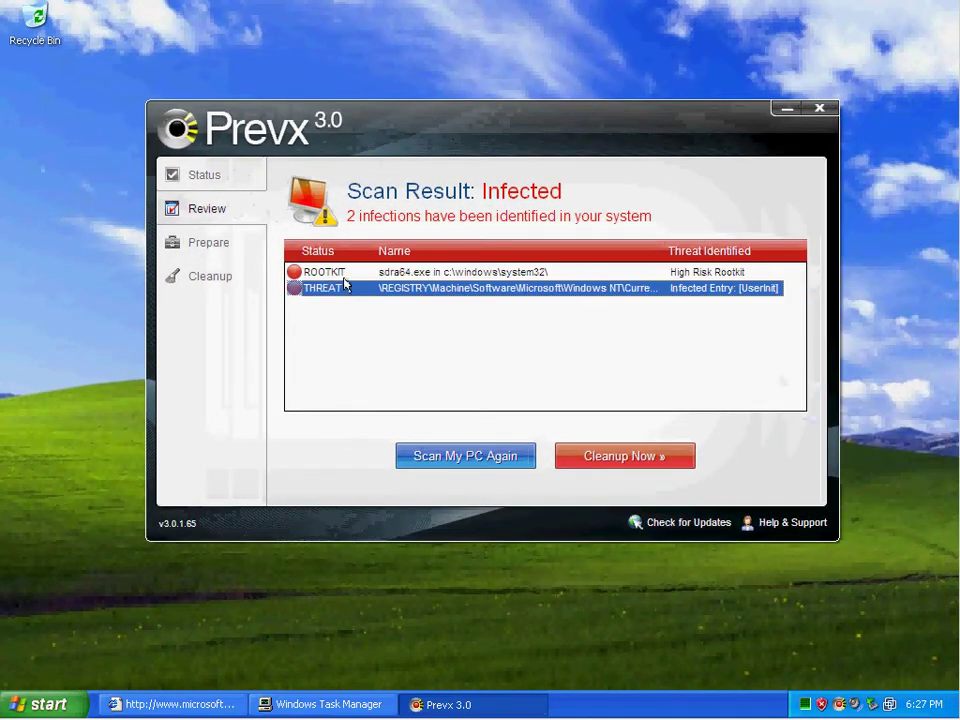
pyautogui.press('Up')
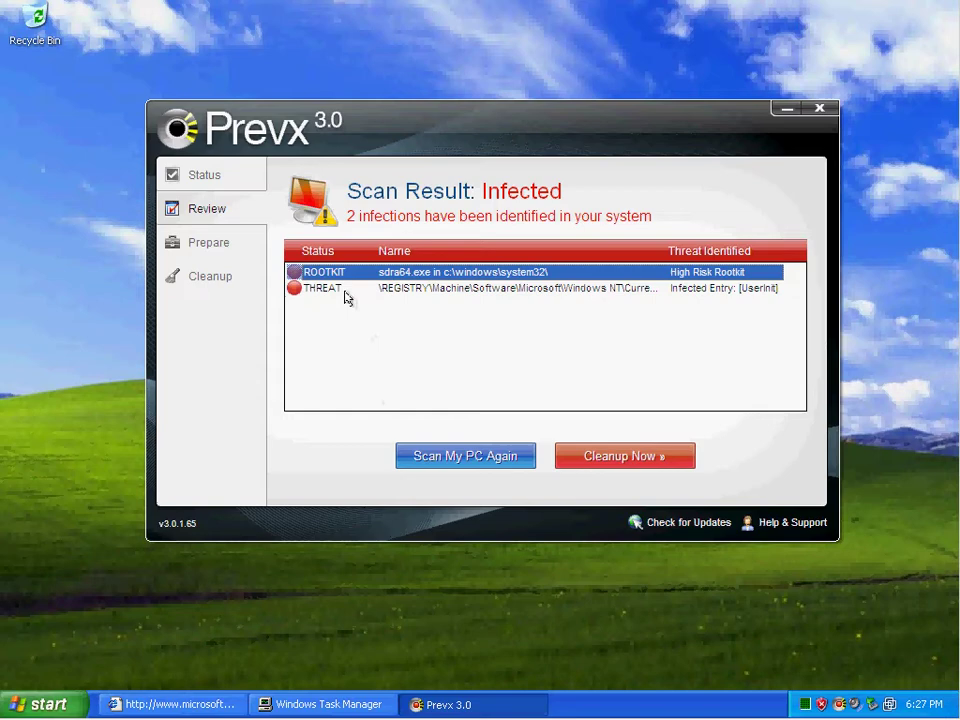
pyautogui.click(440, 290)
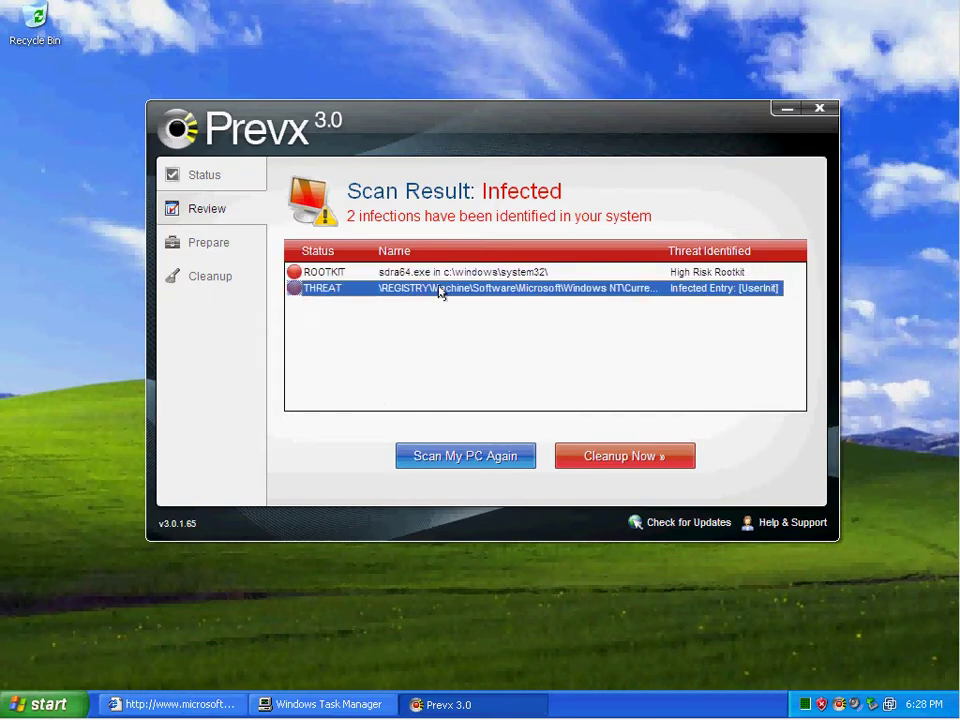
# - Clean up both the sdra64.exe rootkit and the UserInit registry threat in Prevx, and accept the reboot
pyautogui.click(617, 456)
pyautogui.click(718, 467)
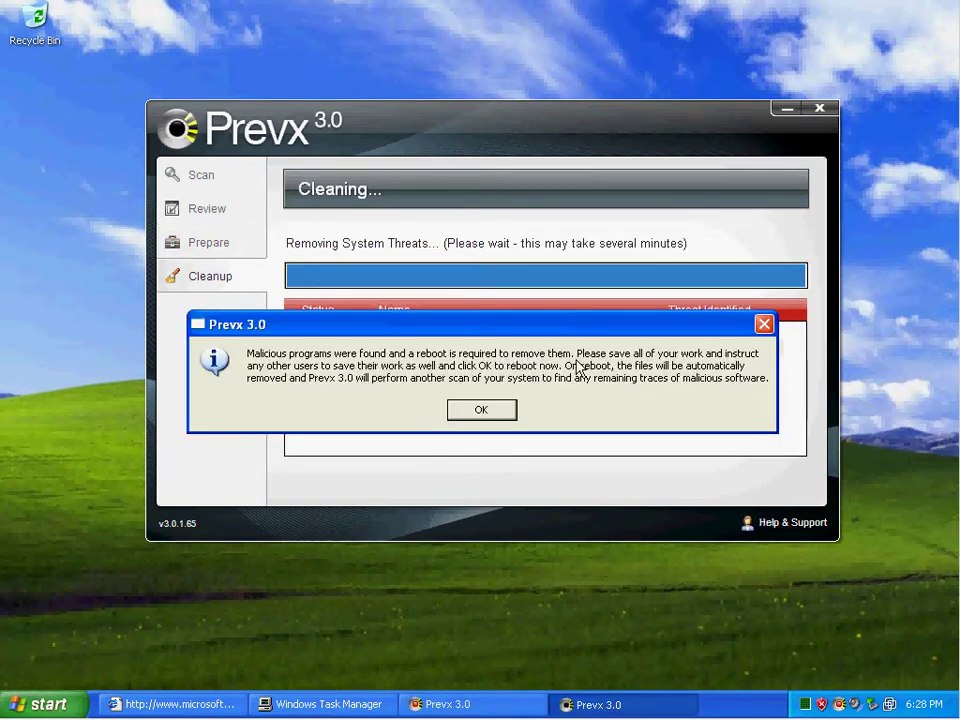
pyautogui.click(484, 411)
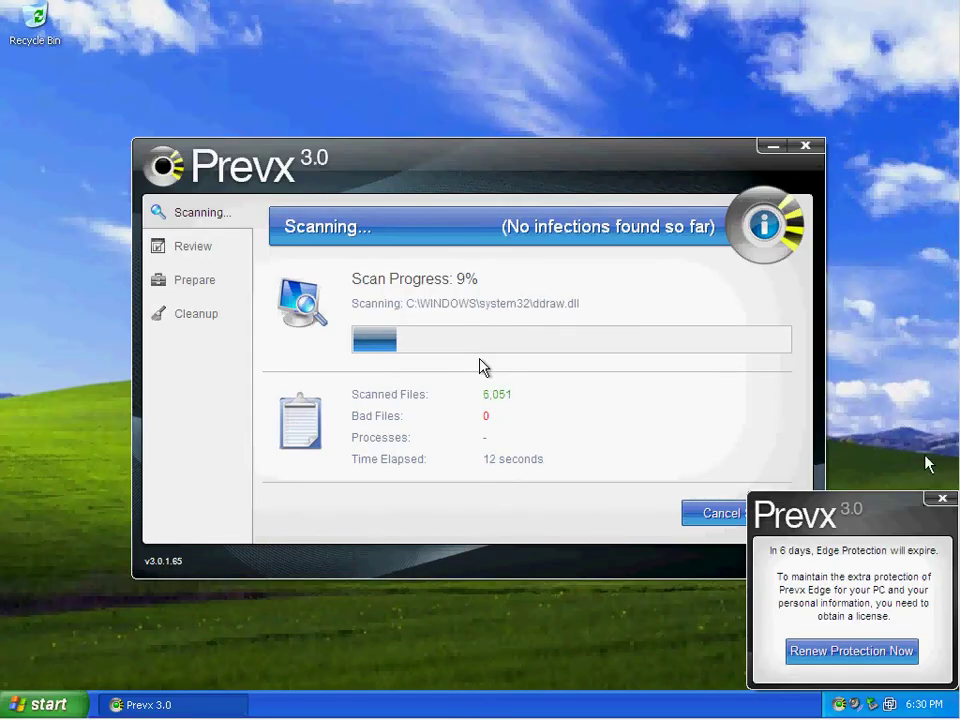
# - Dismiss the Edge Protection expiry notice and copy the biznessnews.cn address from the Notepad list
pyautogui.click(941, 499)
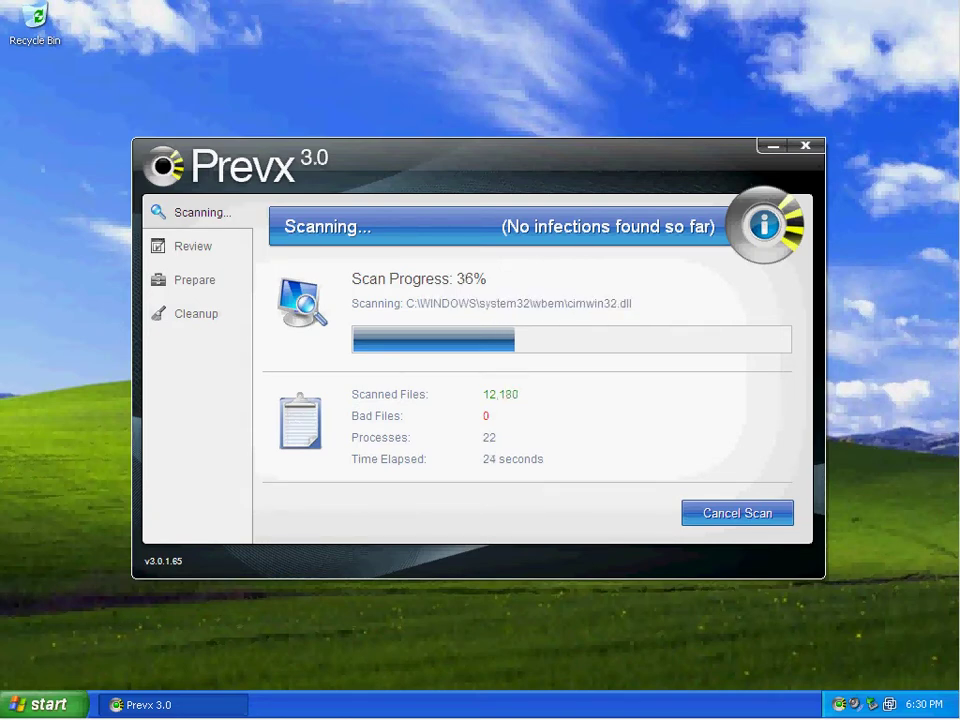
pyautogui.doubleClick(855, 394)
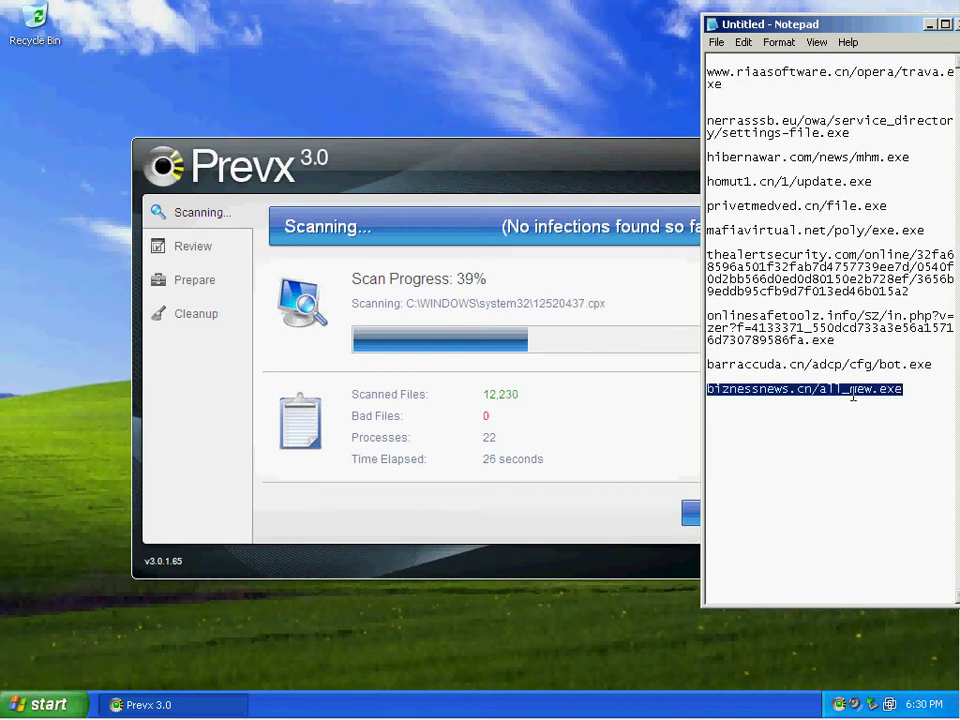
pyautogui.rightClick(851, 392)
pyautogui.click(870, 442)
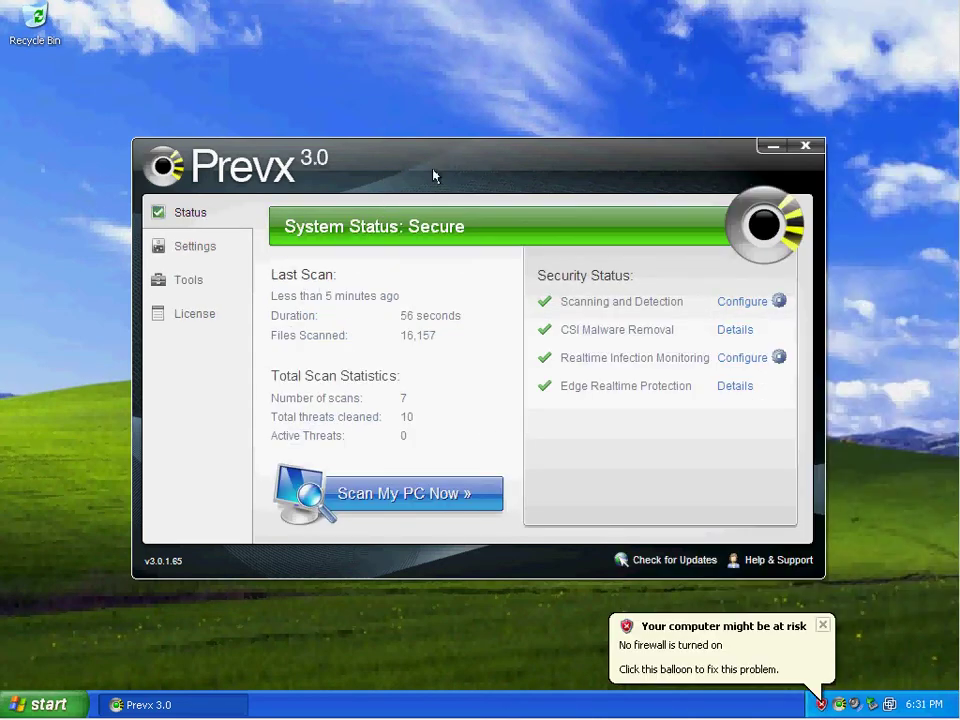
# - Move and close the Prevx status window, and copy biznessnews.cn/all_new.exe from the Notepad list
pyautogui.moveTo(433, 175); pyautogui.dragTo(298, 137)
pyautogui.click(672, 108)
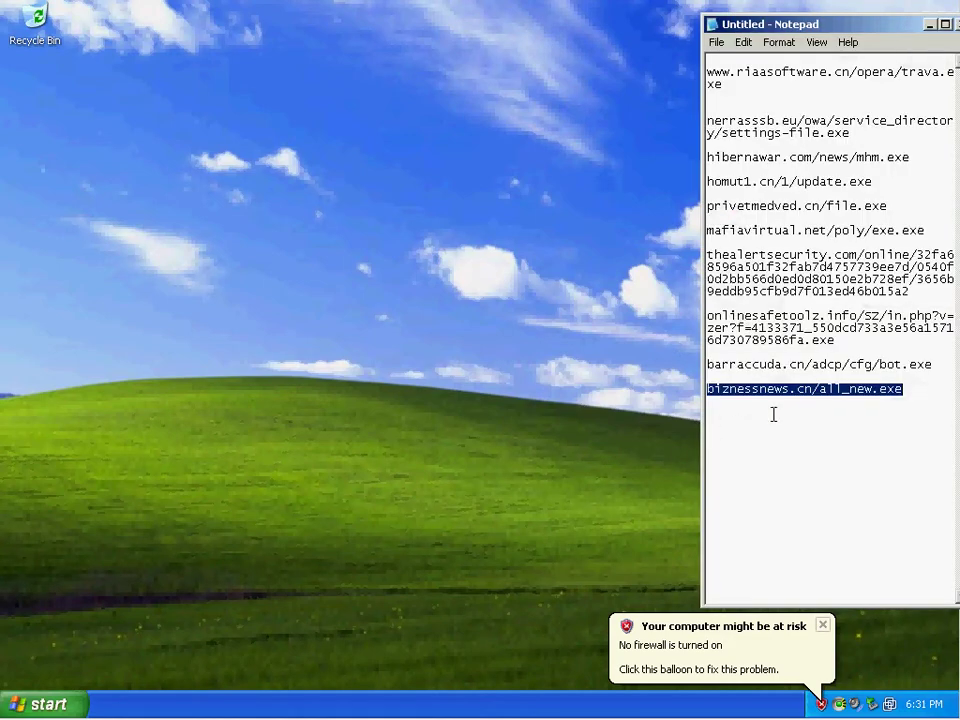
pyautogui.rightClick(853, 388)
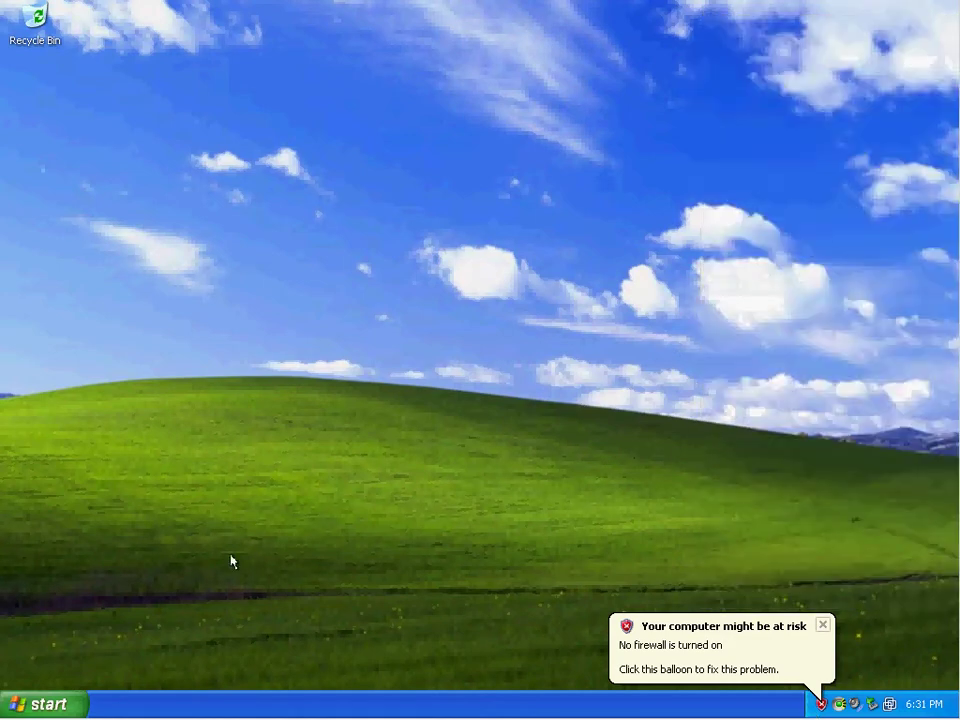
# - Load biznessnews.cn/all_new.exe in Internet Explorer and run the file despite the unverified publisher
pyautogui.click(55, 704)
pyautogui.click(80, 328)
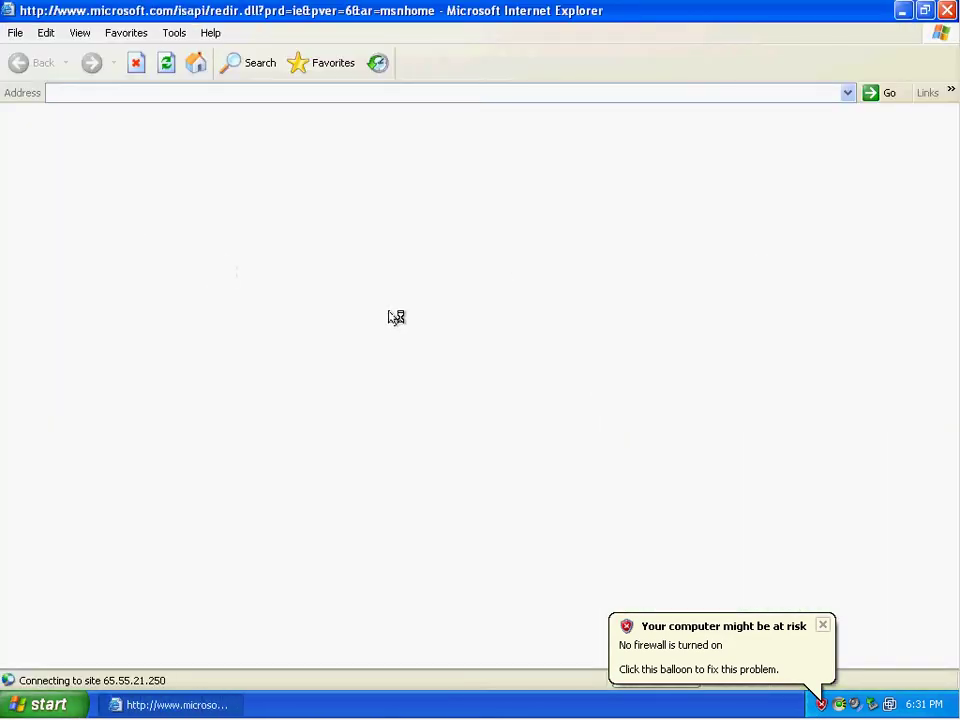
pyautogui.click(136, 62)
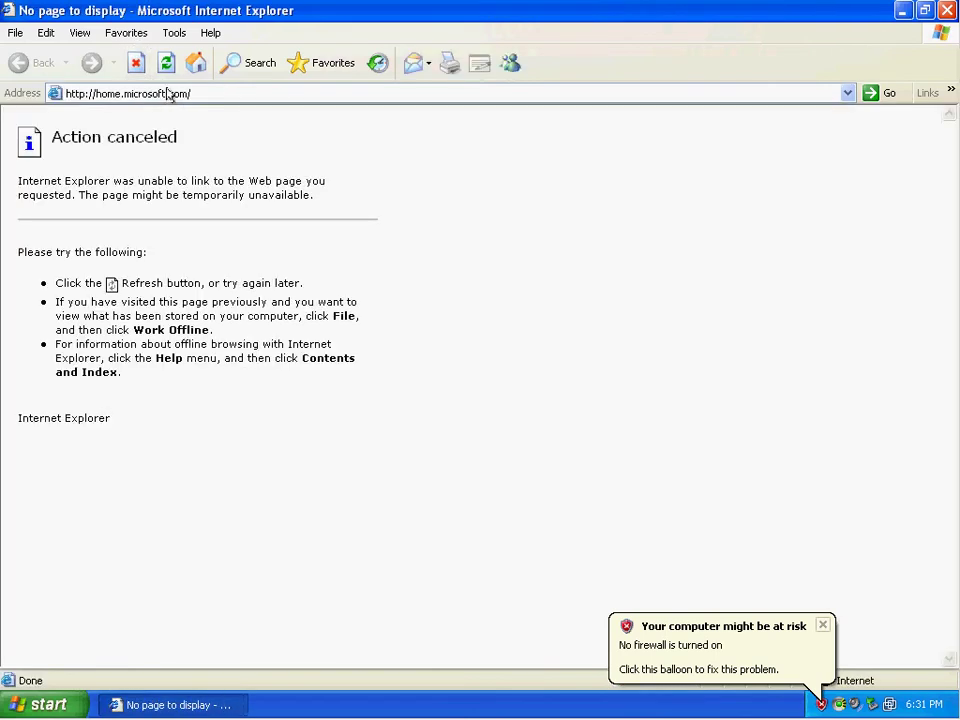
pyautogui.click(171, 93)
pyautogui.rightClick(171, 93)
pyautogui.click(202, 156)
pyautogui.press('Return')
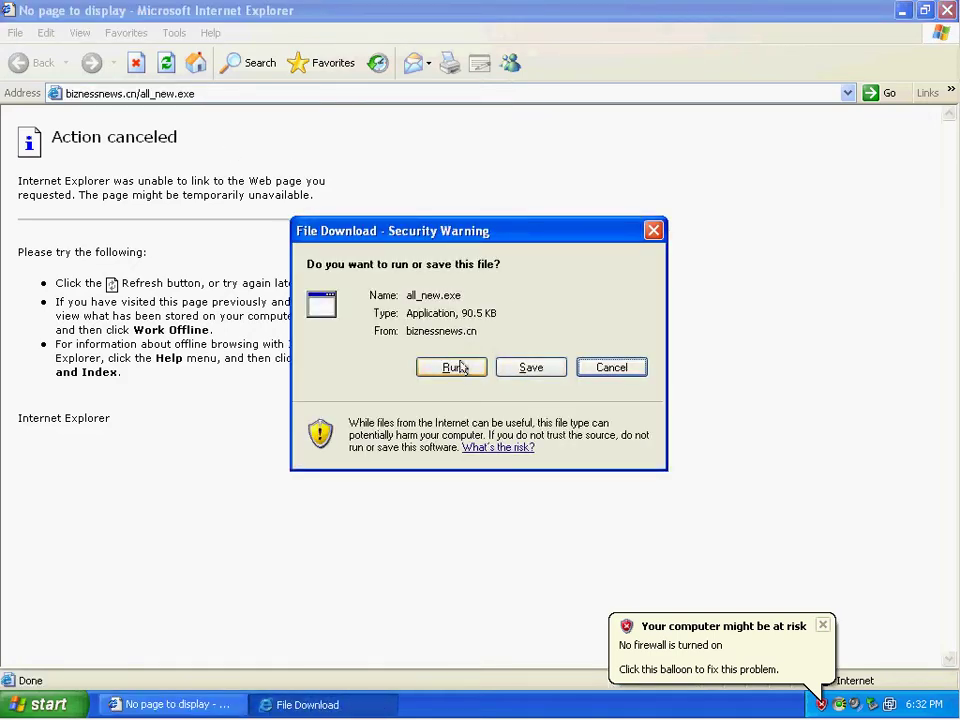
pyautogui.click(452, 367)
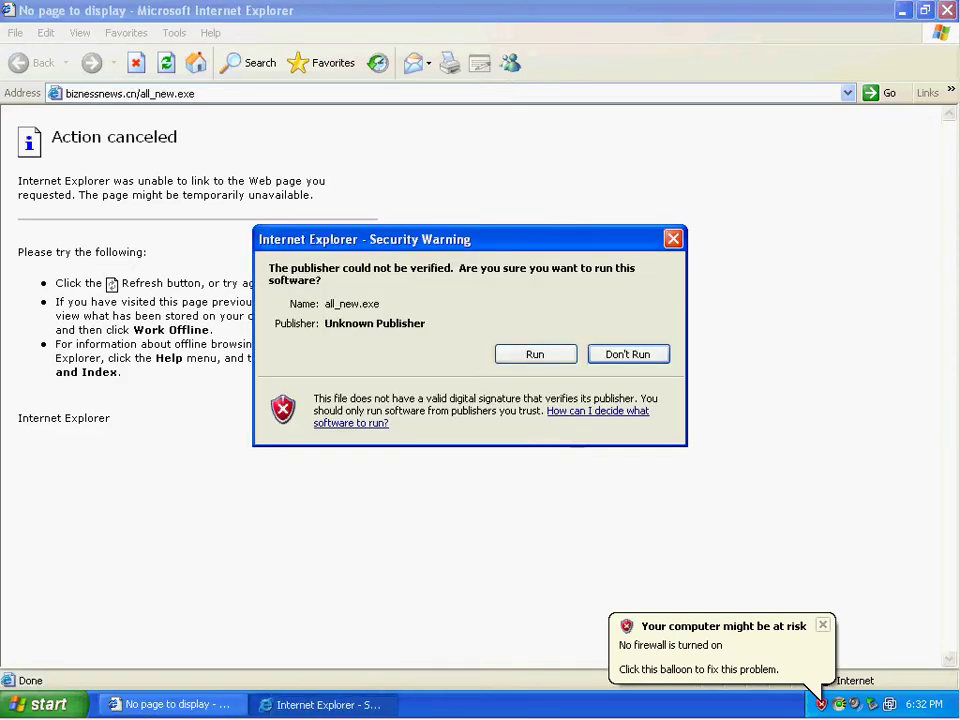
pyautogui.click(553, 352)
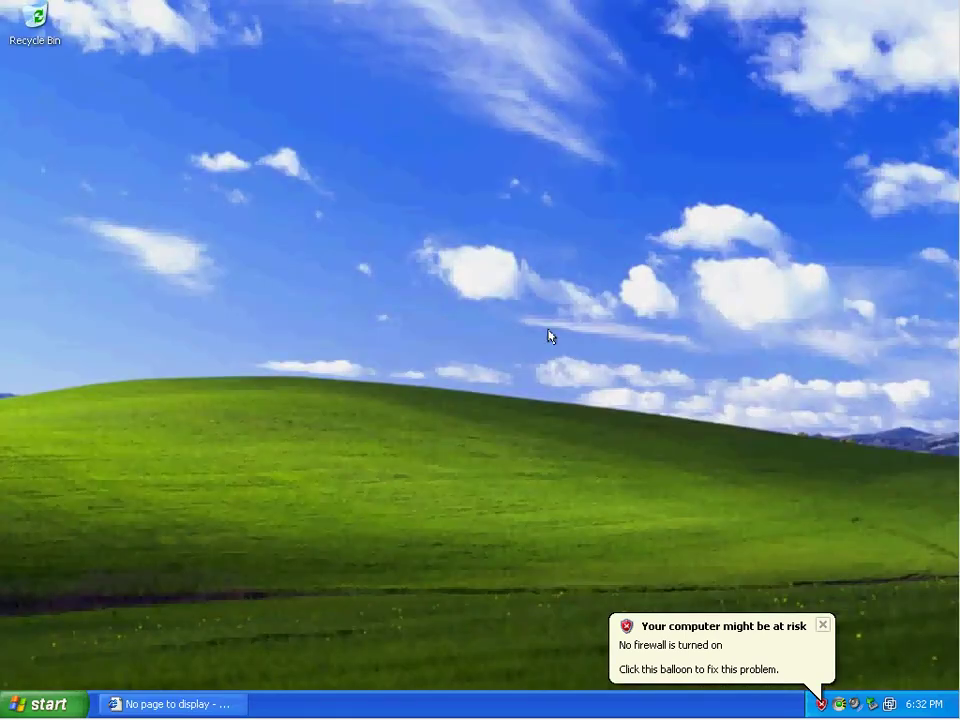
# - Open Windows Task Manager and sort the running processes by image name
pyautogui.rightClick(352, 690)
pyautogui.click(400, 640)
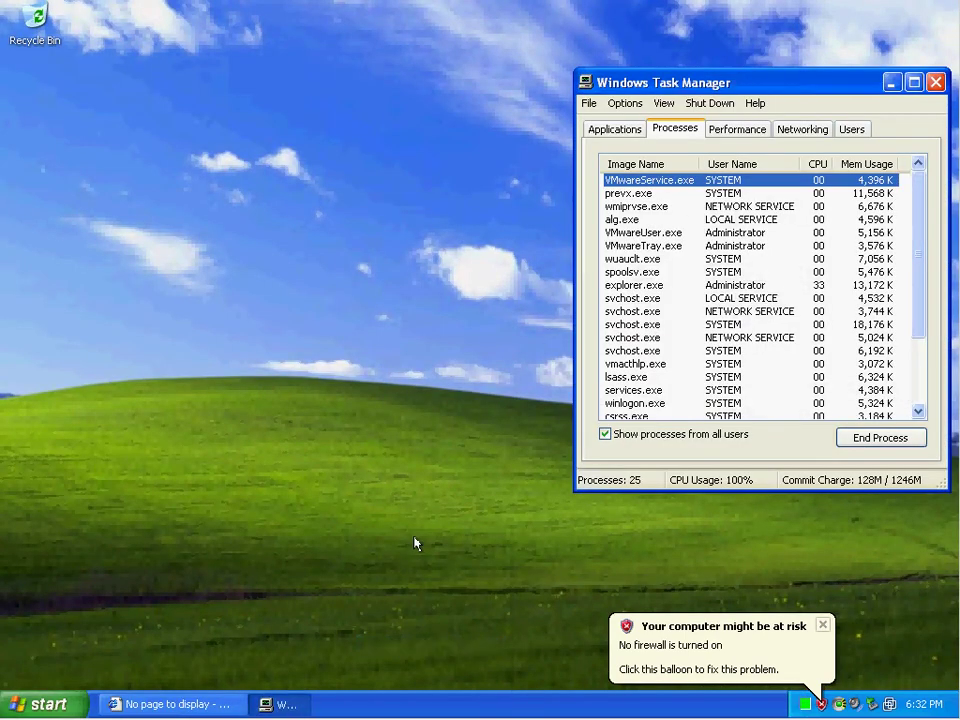
pyautogui.click(647, 164)
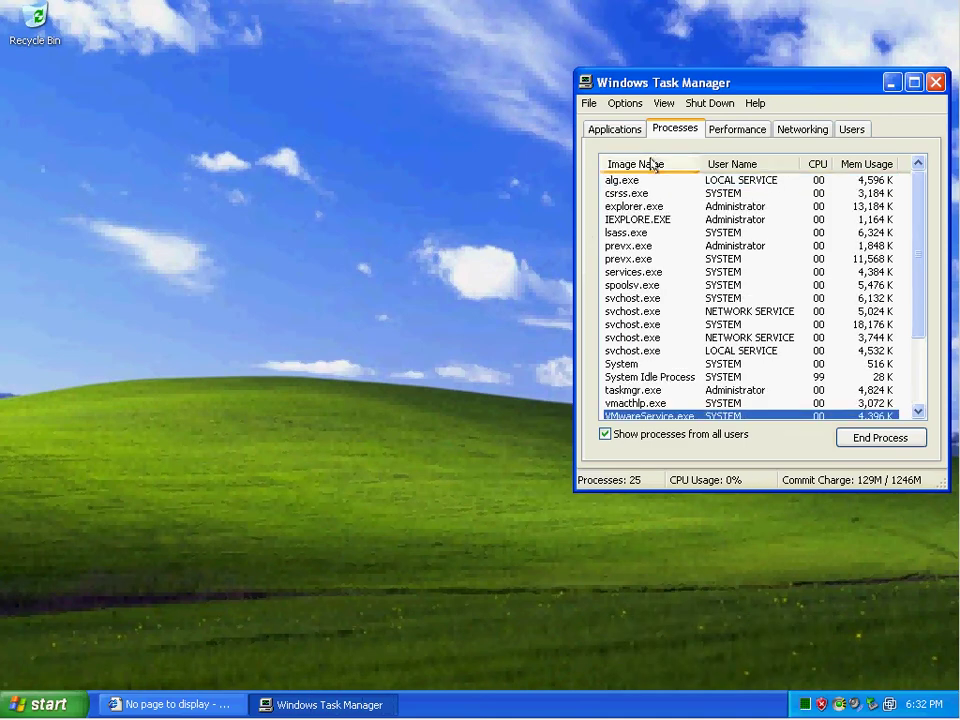
pyautogui.click(640, 194)
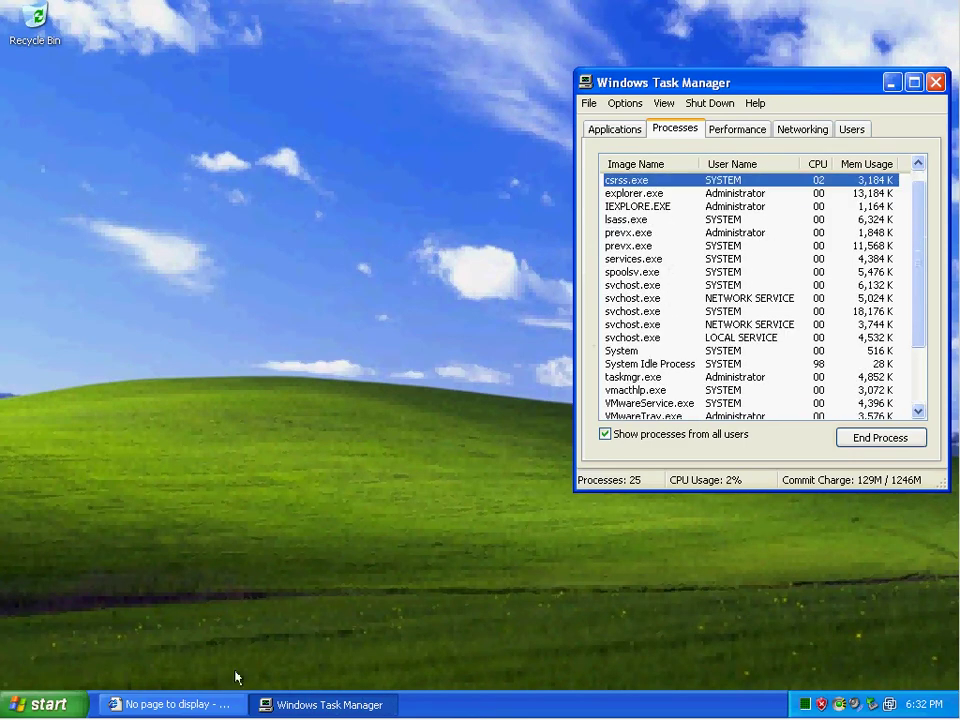
# - Download all_new.exe again from biznessnews.cn, save it to the desktop and run the saved file
pyautogui.click(205, 702)
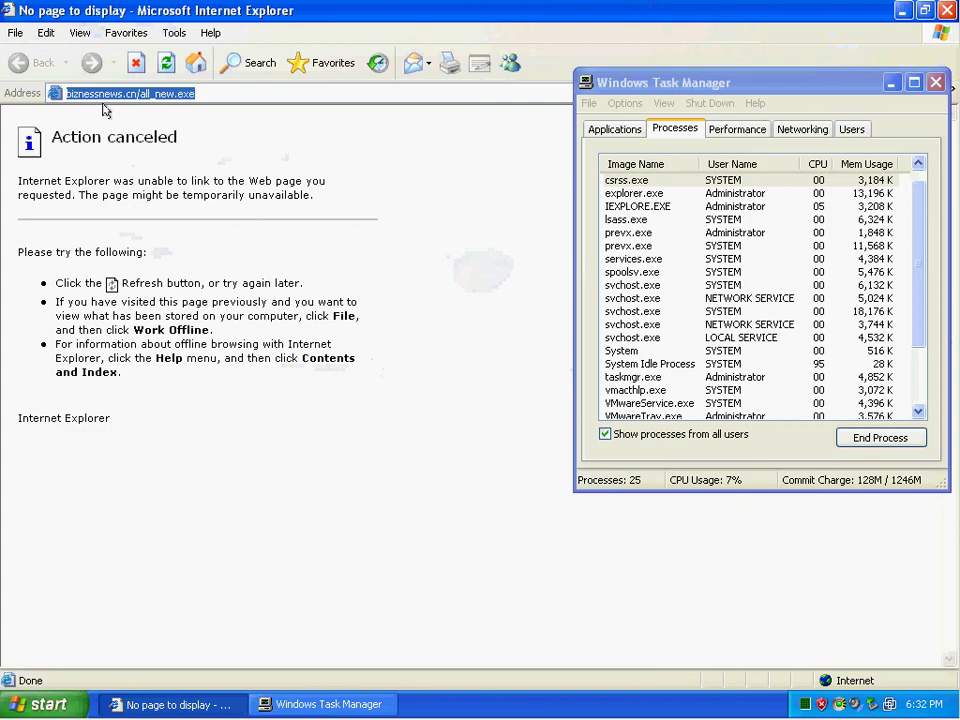
pyautogui.press('Return')
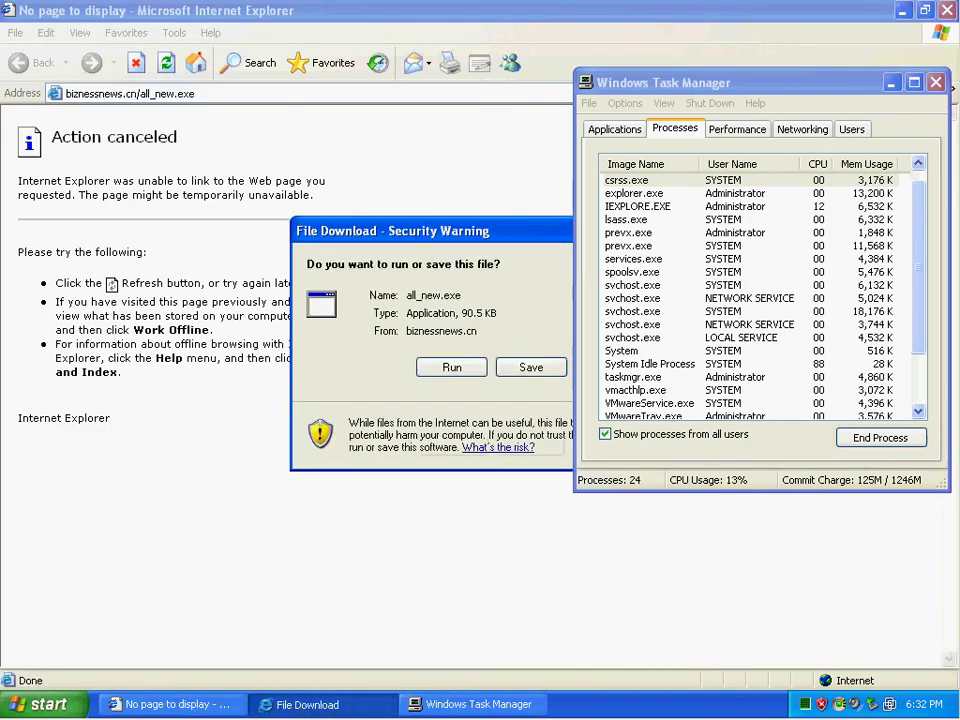
pyautogui.click(351, 378)
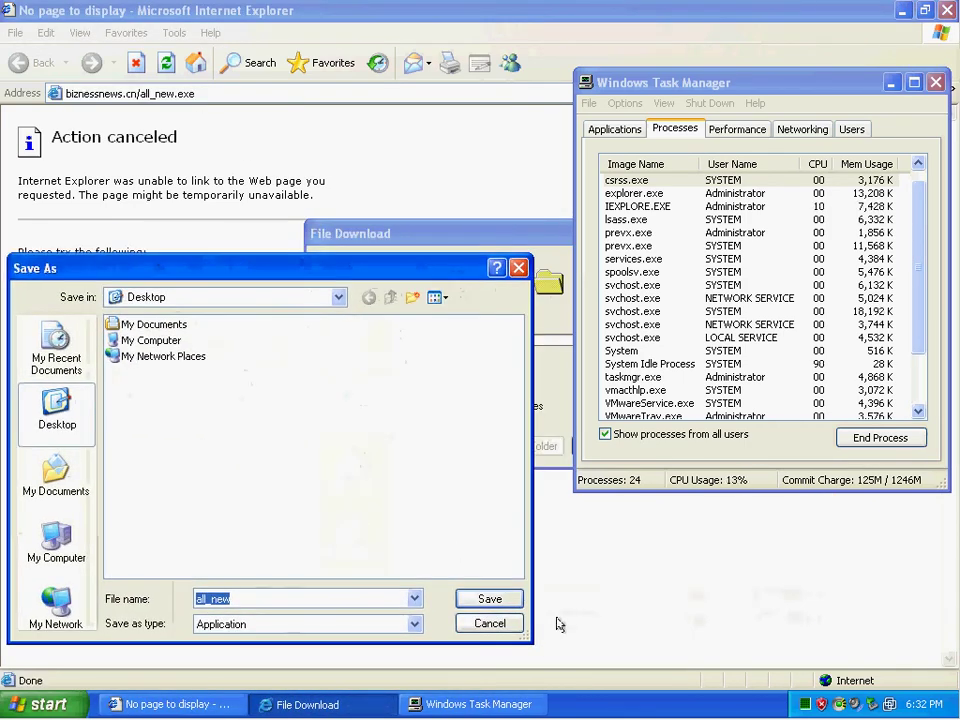
pyautogui.press('Return')
pyautogui.moveTo(469, 249); pyautogui.dragTo(245, 239)
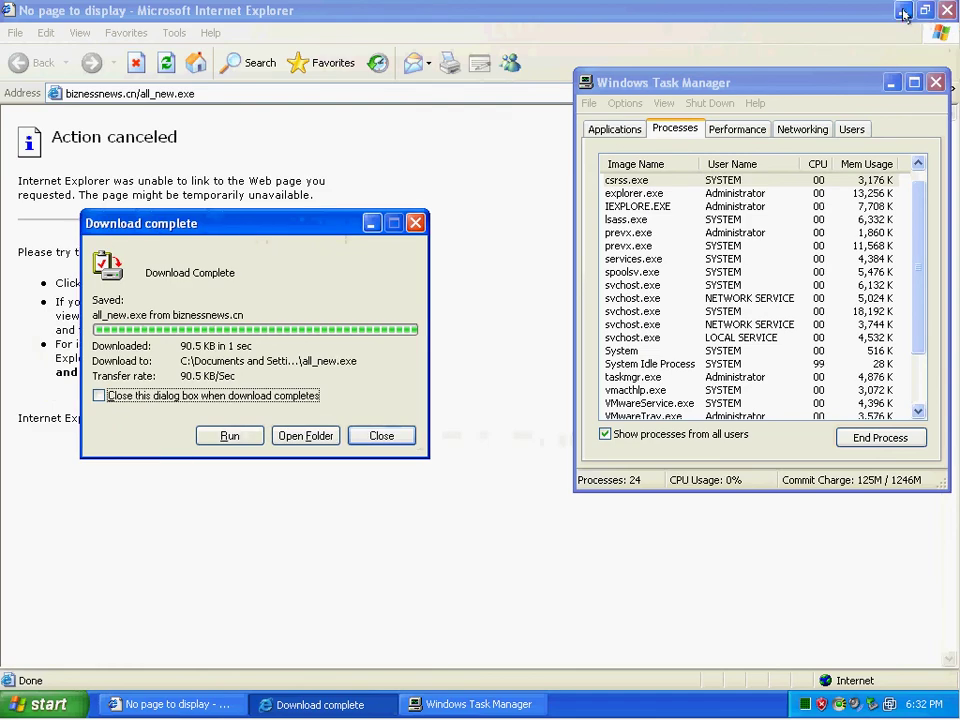
pyautogui.click(903, 10)
pyautogui.click(228, 436)
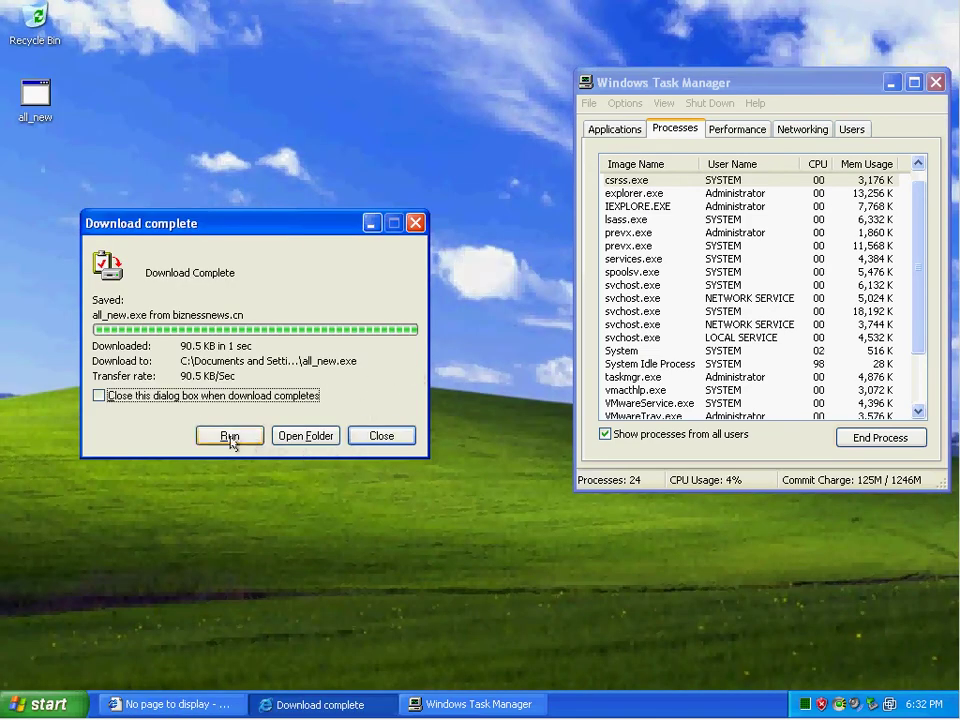
pyautogui.press('Return')
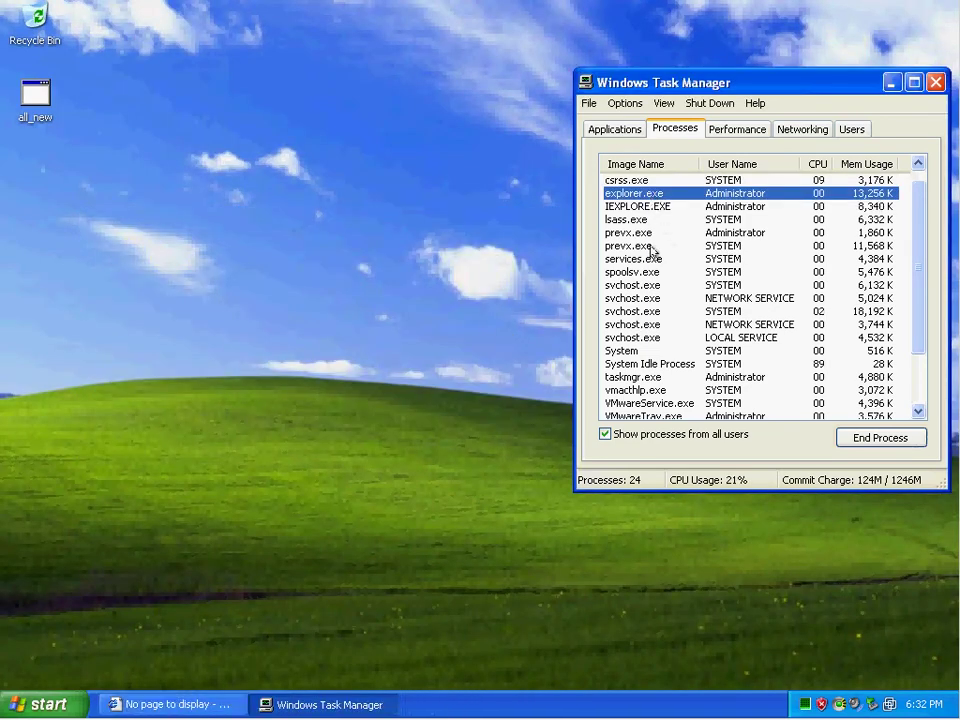
# - Look through the Task Manager process list for anything started by all_new.exe
pyautogui.scroll(-1, 654, 281)
pyautogui.scroll(1, 658, 284)
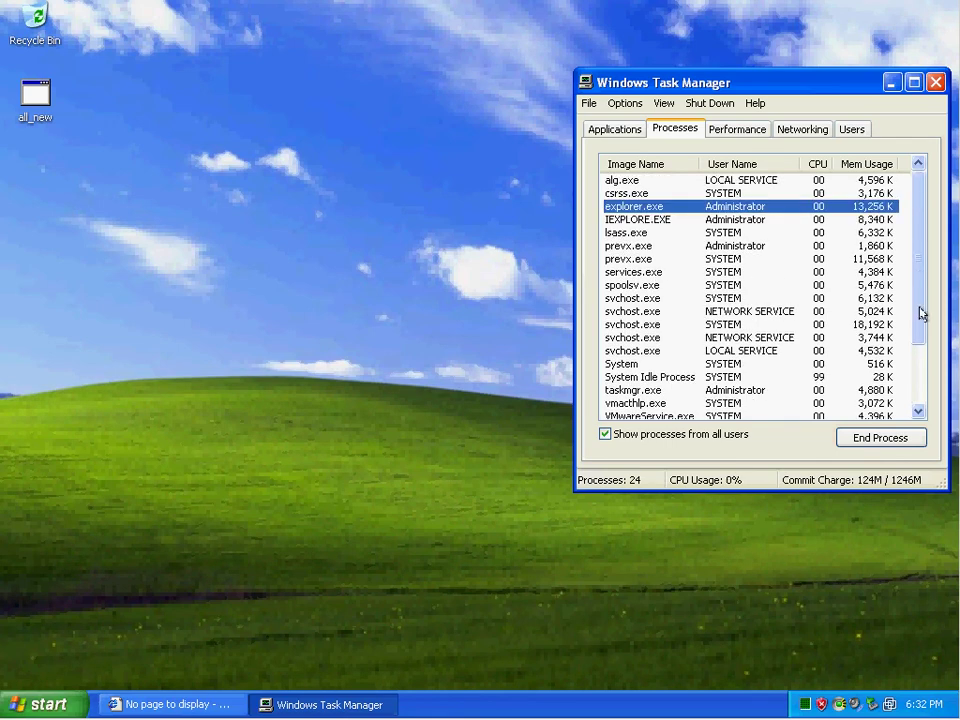
pyautogui.moveTo(918, 314); pyautogui.dragTo(918, 388)
# - Run all_new from the desktop, and scan the file with Prevx 3.0
pyautogui.click(35, 92)
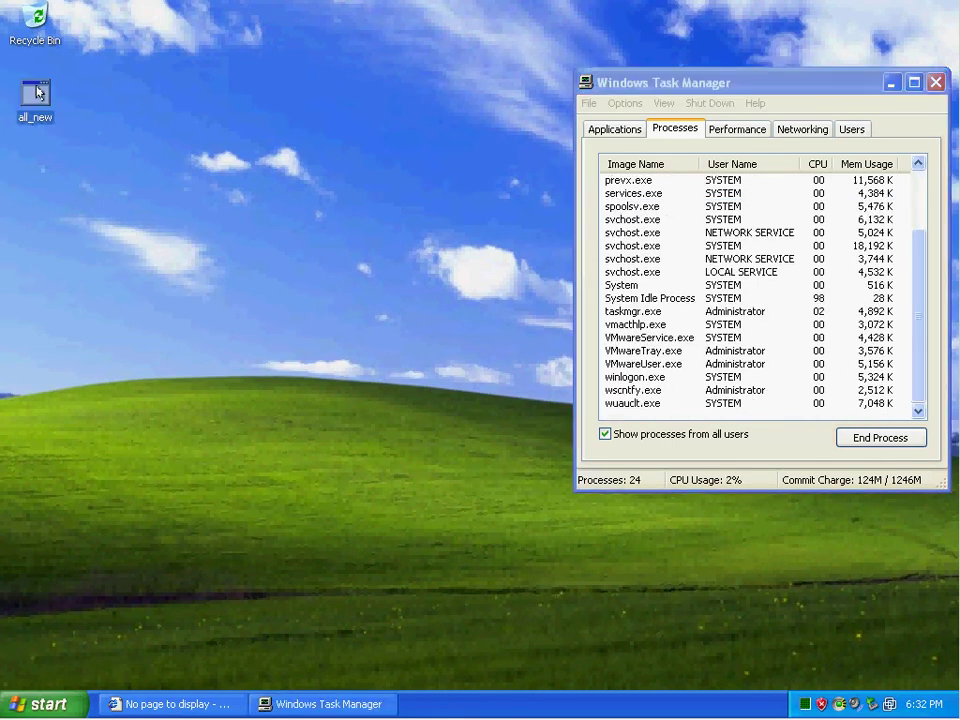
pyautogui.doubleClick(35, 92)
pyautogui.click(525, 365)
pyautogui.moveTo(778, 104); pyautogui.dragTo(493, 126)
pyautogui.rightClick(48, 101)
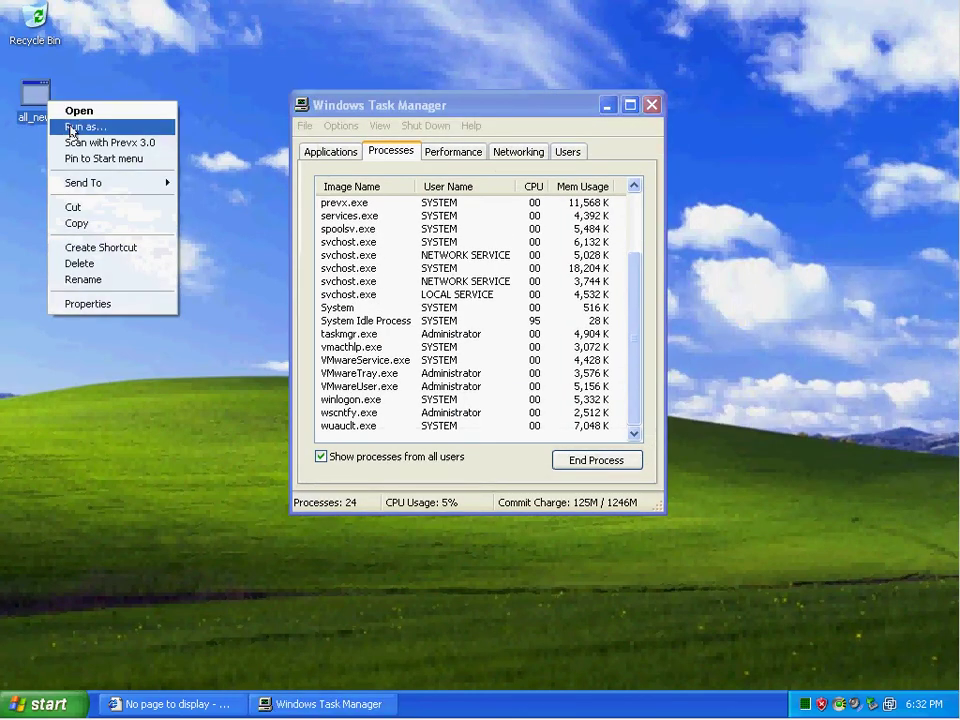
pyautogui.click(80, 142)
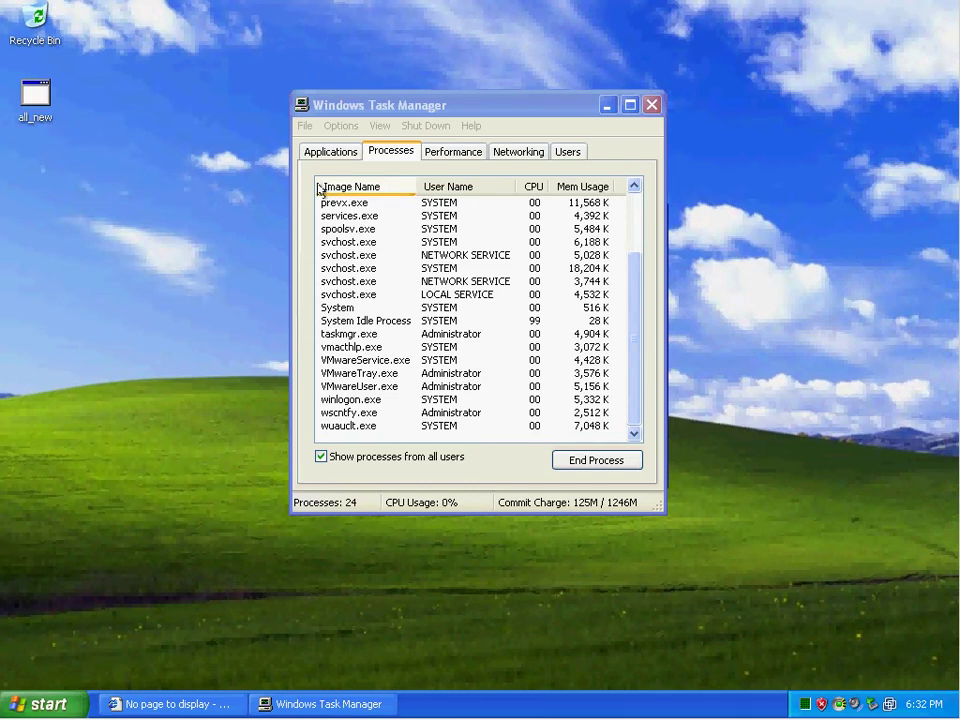
# - Check the Task Manager processes from the start of the list, sorting them by CPU usage
pyautogui.click(627, 208)
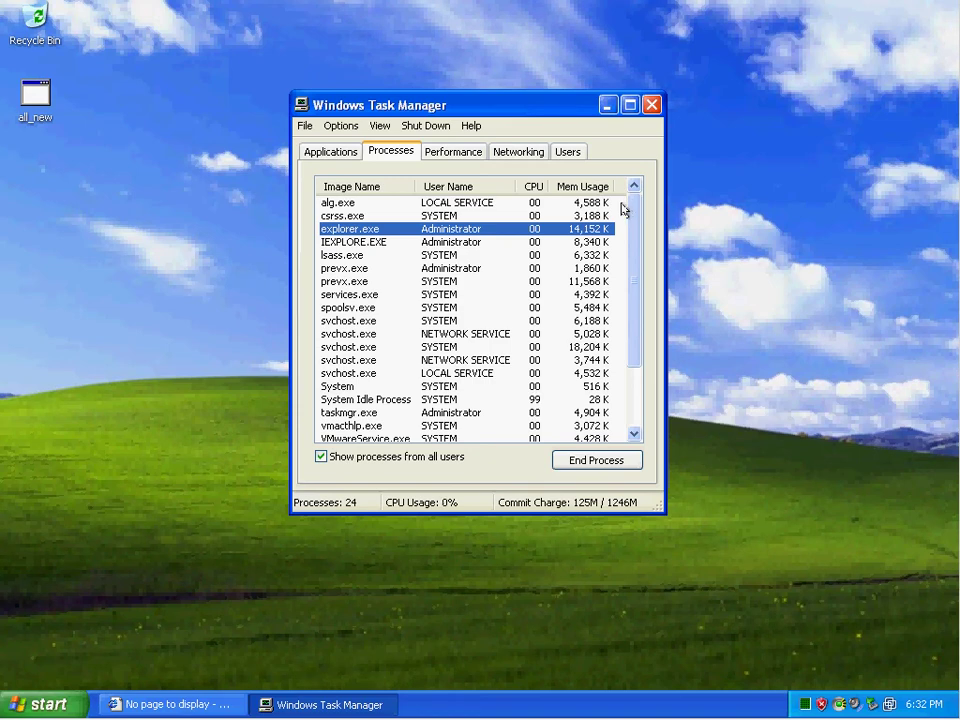
pyautogui.click(534, 187)
pyautogui.click(535, 188)
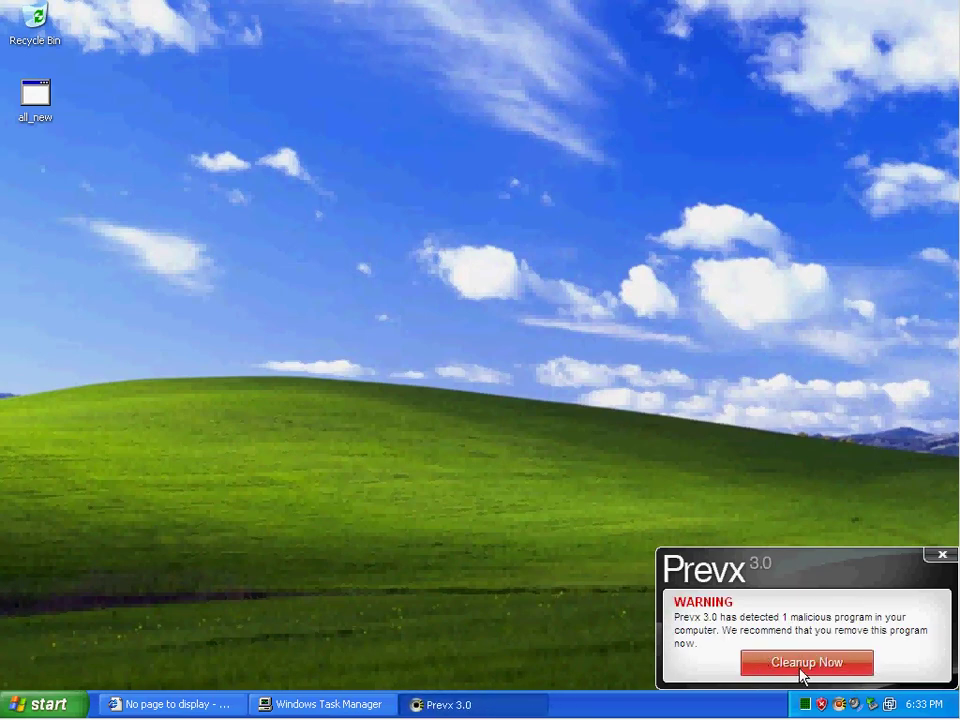
# - Open the Prevx warning's scan results and select the sdra64.exe threat in c:\windows\system32
pyautogui.click(800, 664)
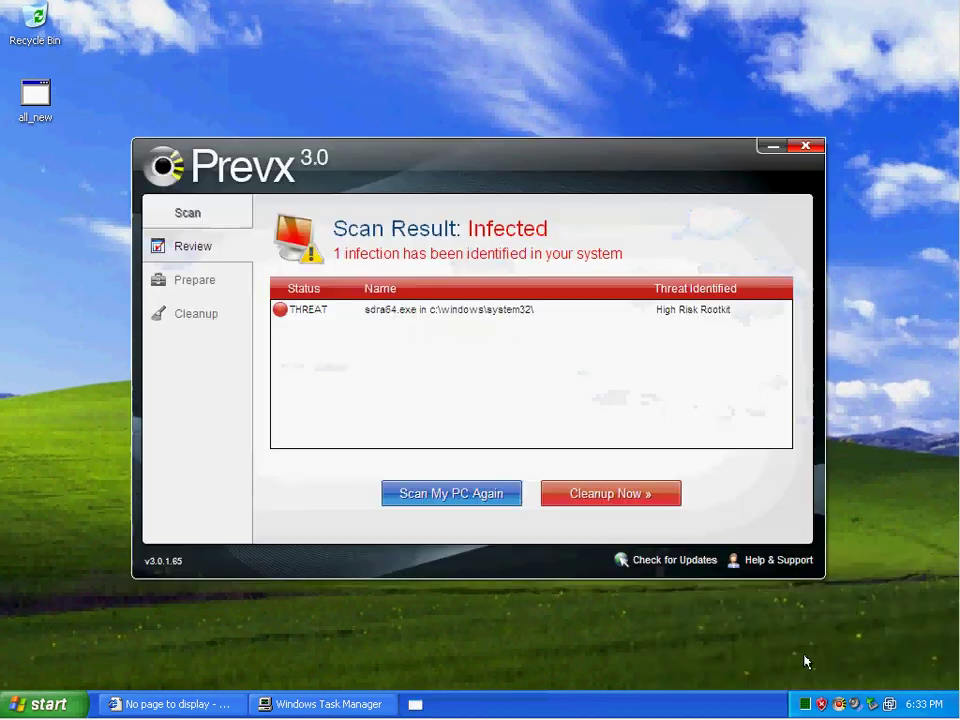
pyautogui.click(398, 316)
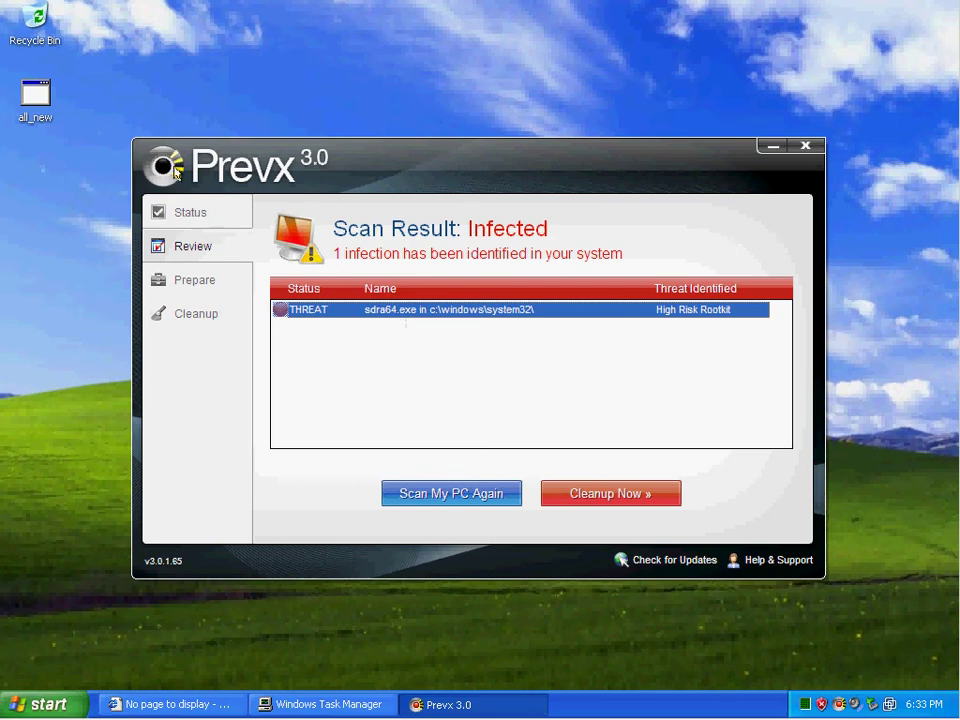
pyautogui.rightClick(26, 76)
pyautogui.click(33, 95)
pyautogui.rightClick(33, 97)
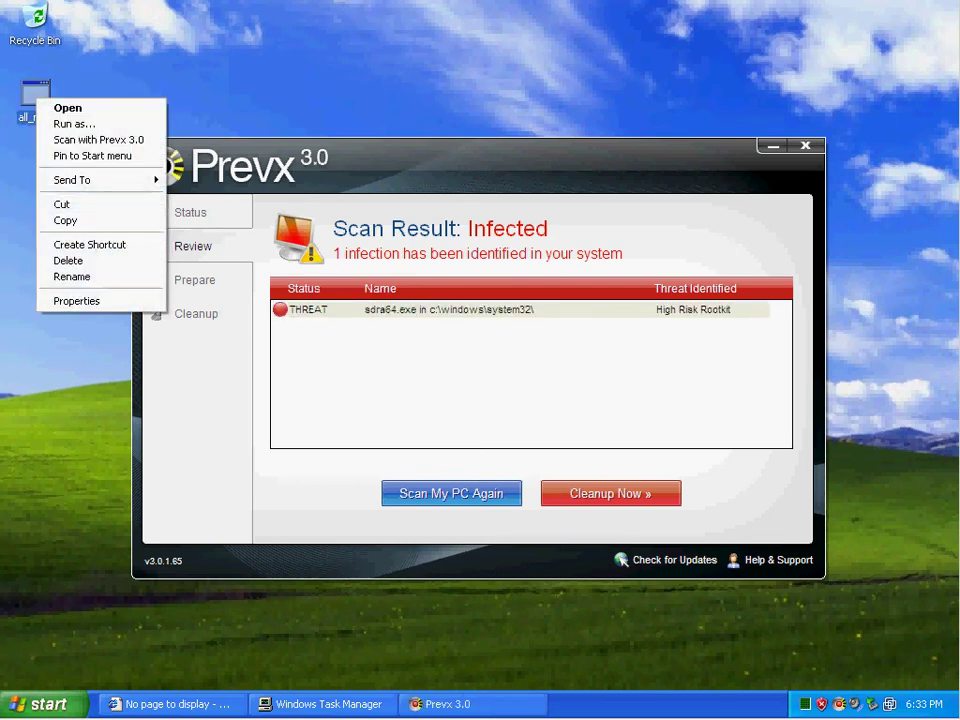
pyautogui.click(172, 48)
pyautogui.rightClick(40, 88)
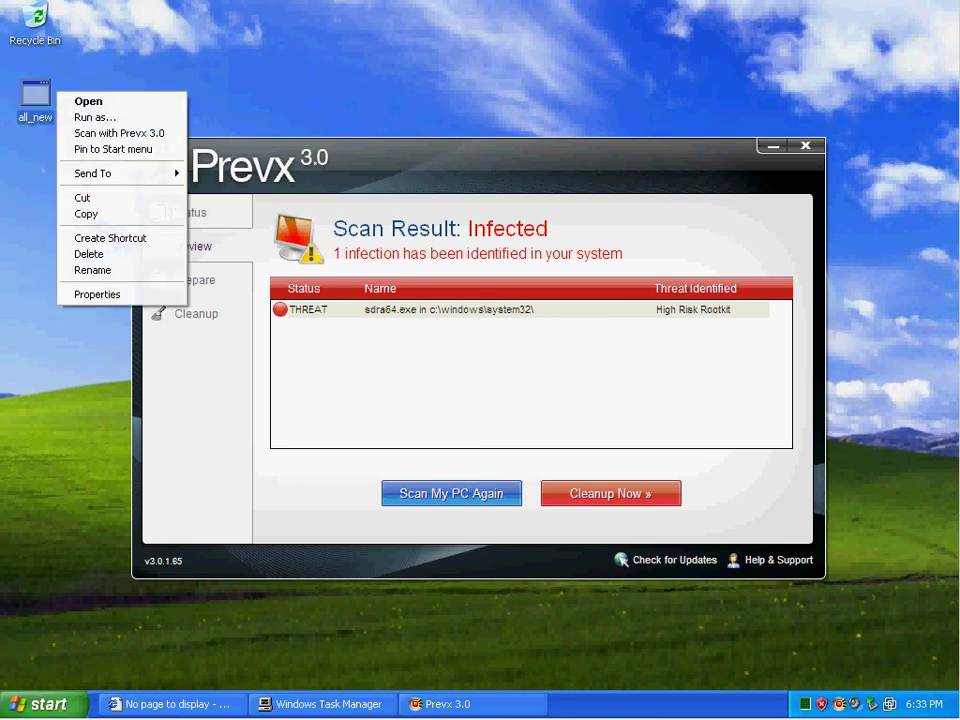
pyautogui.click(80, 80)
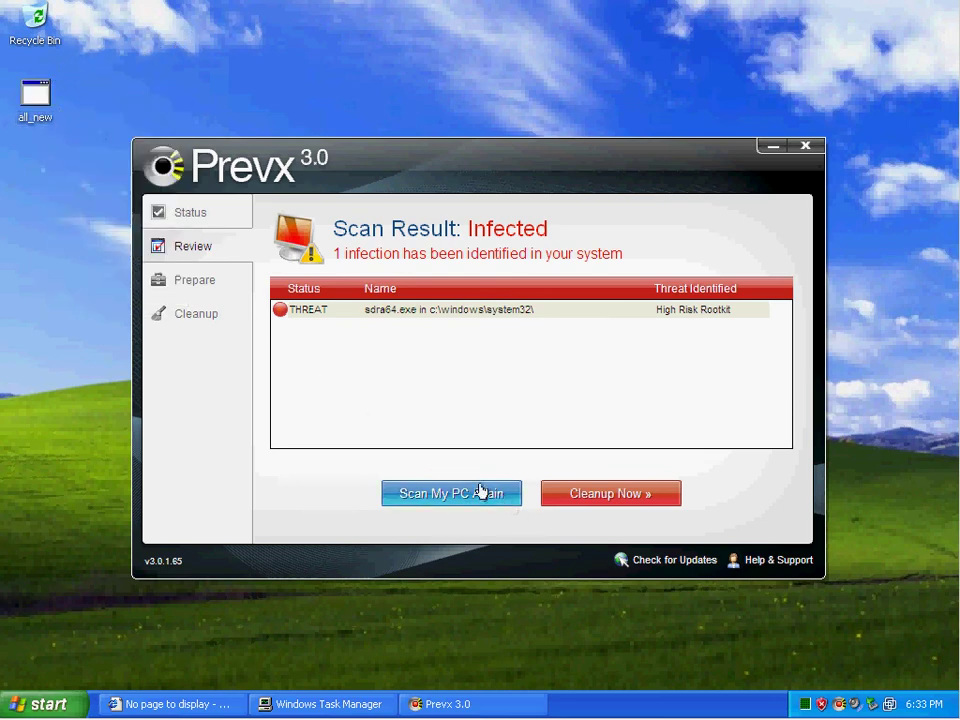
# - Start the Prevx cleanup of the sdra64.exe rootkit, leaving it selected for removal
pyautogui.click(594, 495)
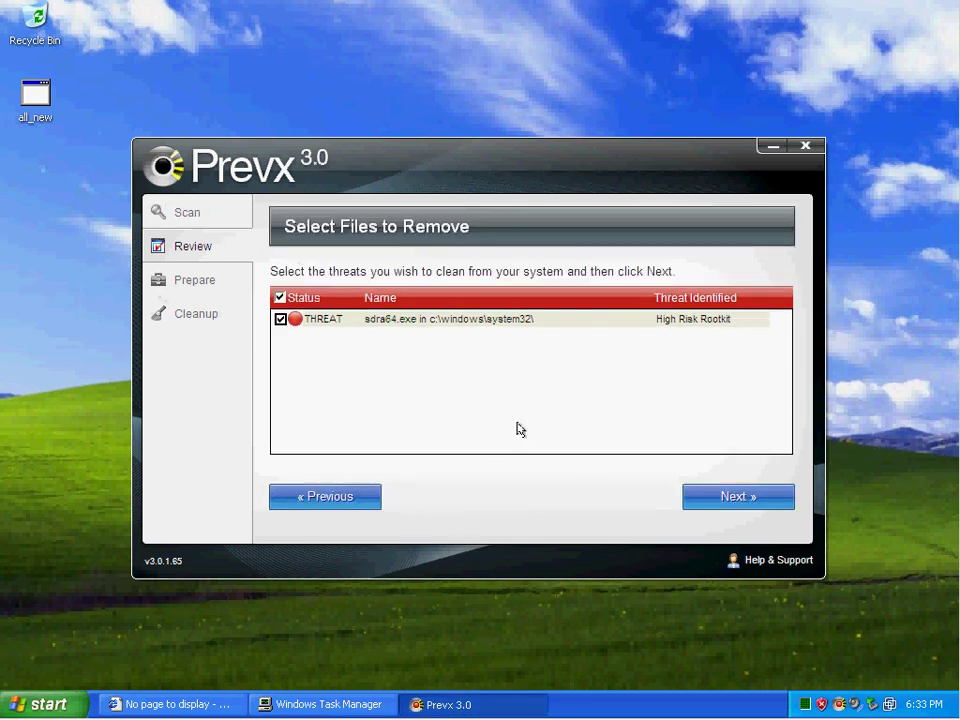
pyautogui.click(737, 496)
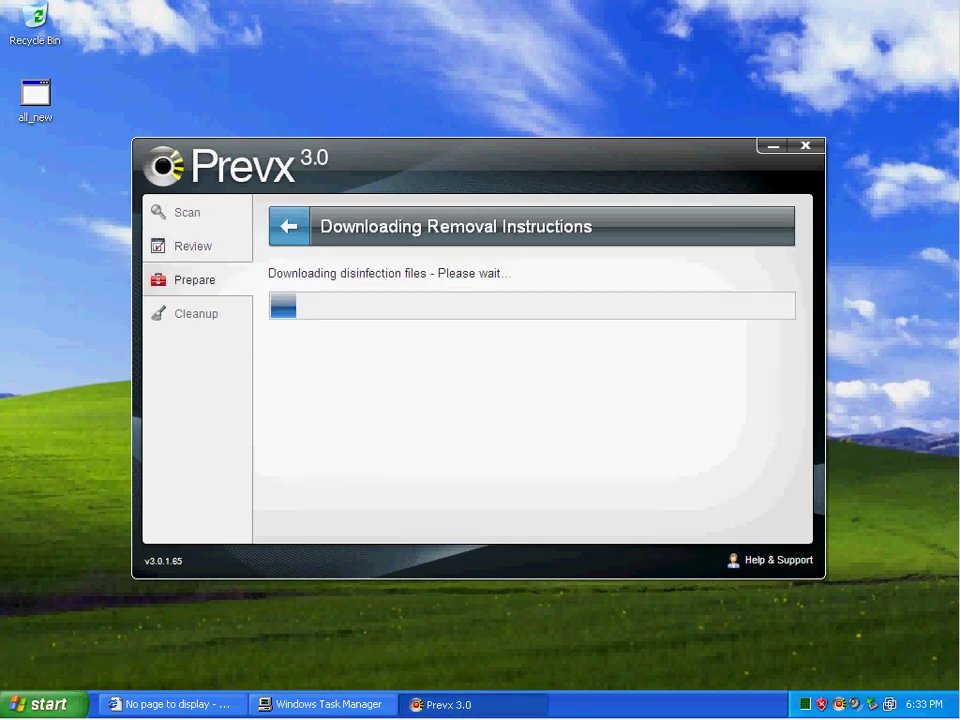